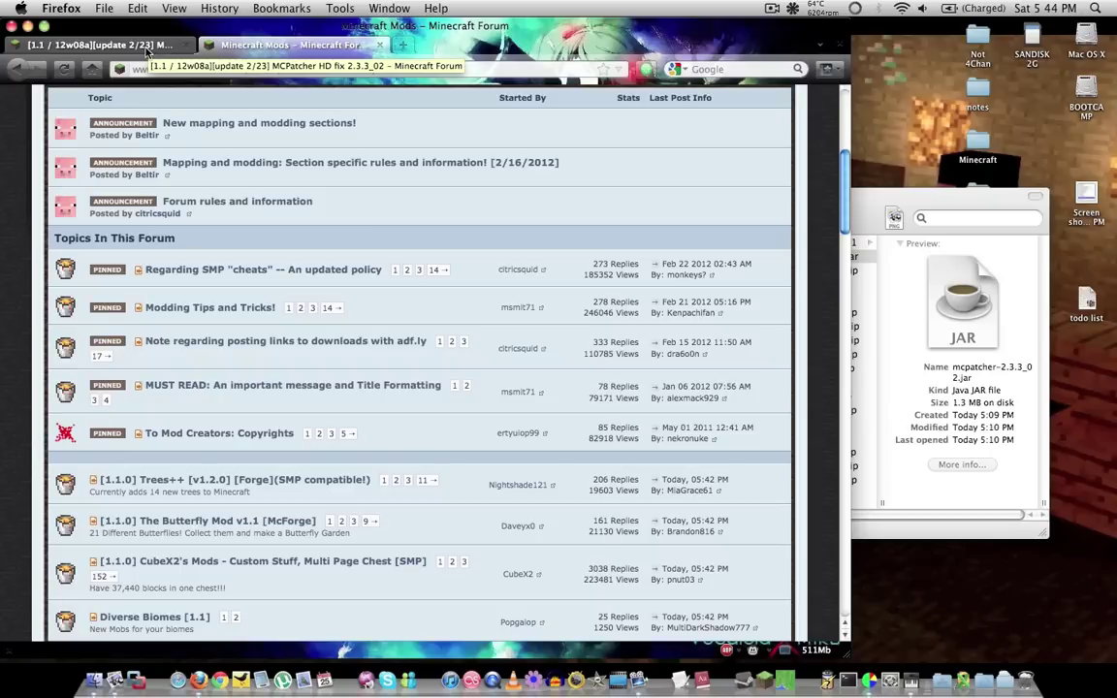
Review the MCPatcher HD Fix 2.3.3_02 thread, covering its features, basic instructions and the Windows and other-platform download links.
left_click(136, 46)
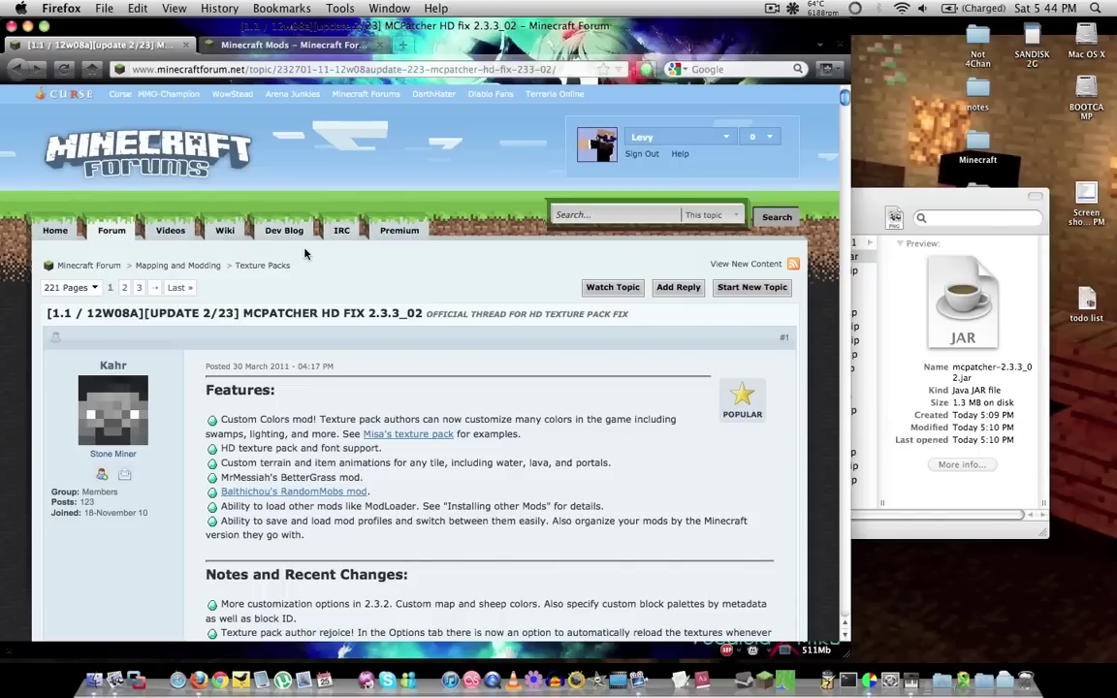
scroll(304, 254, "down", 2)
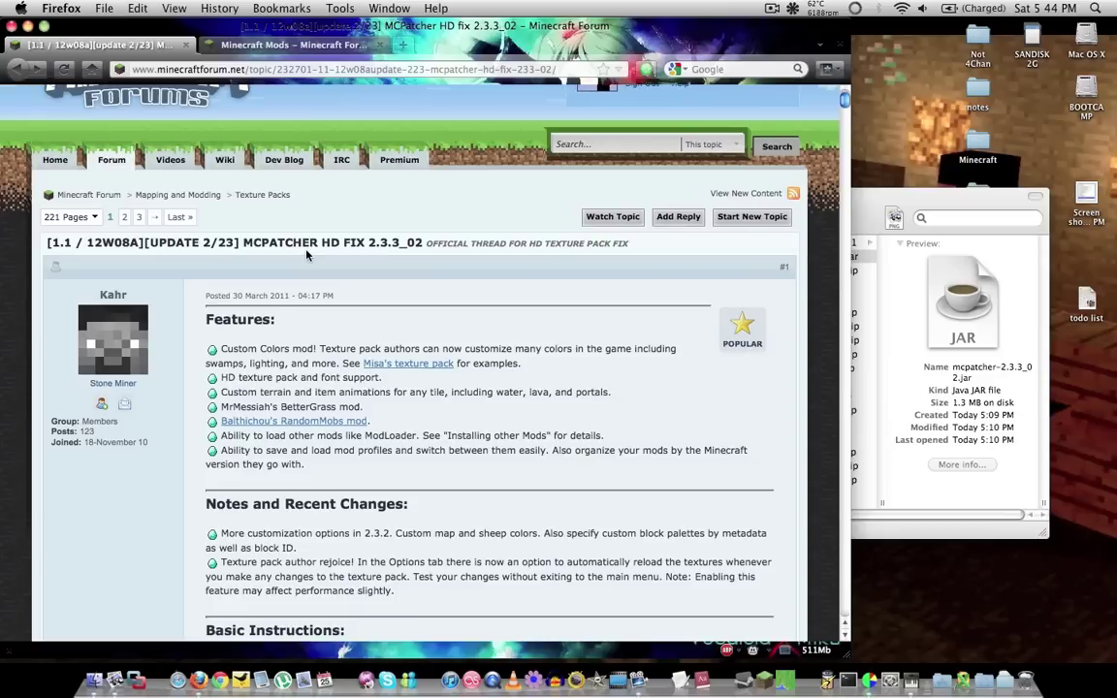
scroll(308, 252, "down", 5)
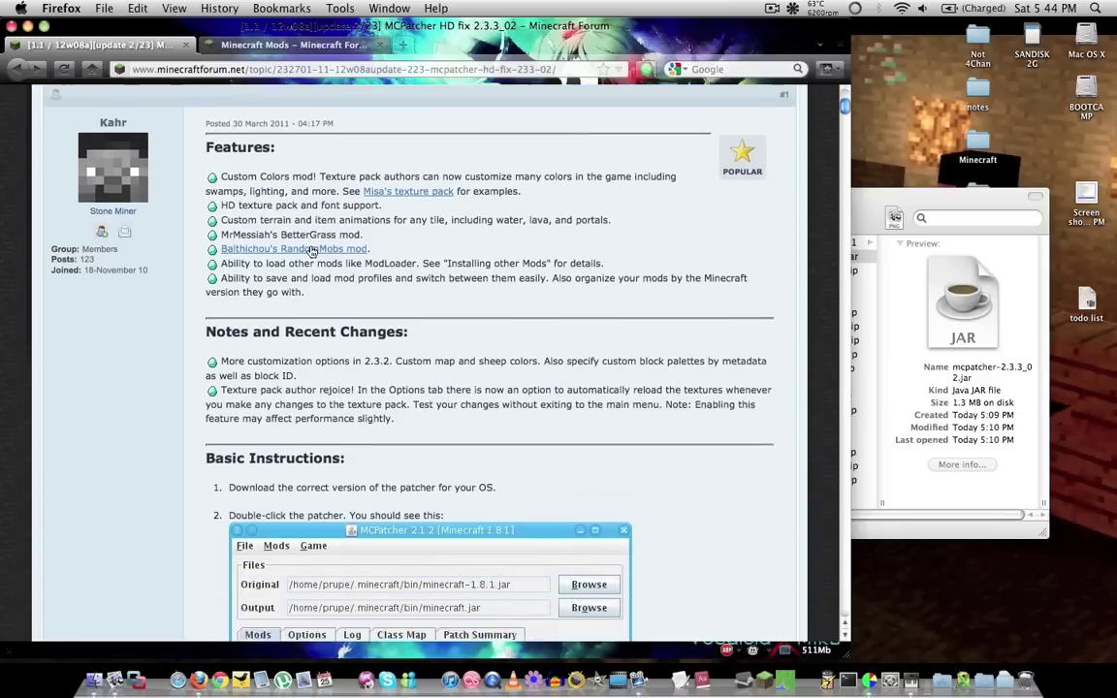
scroll(312, 251, "down", 8)
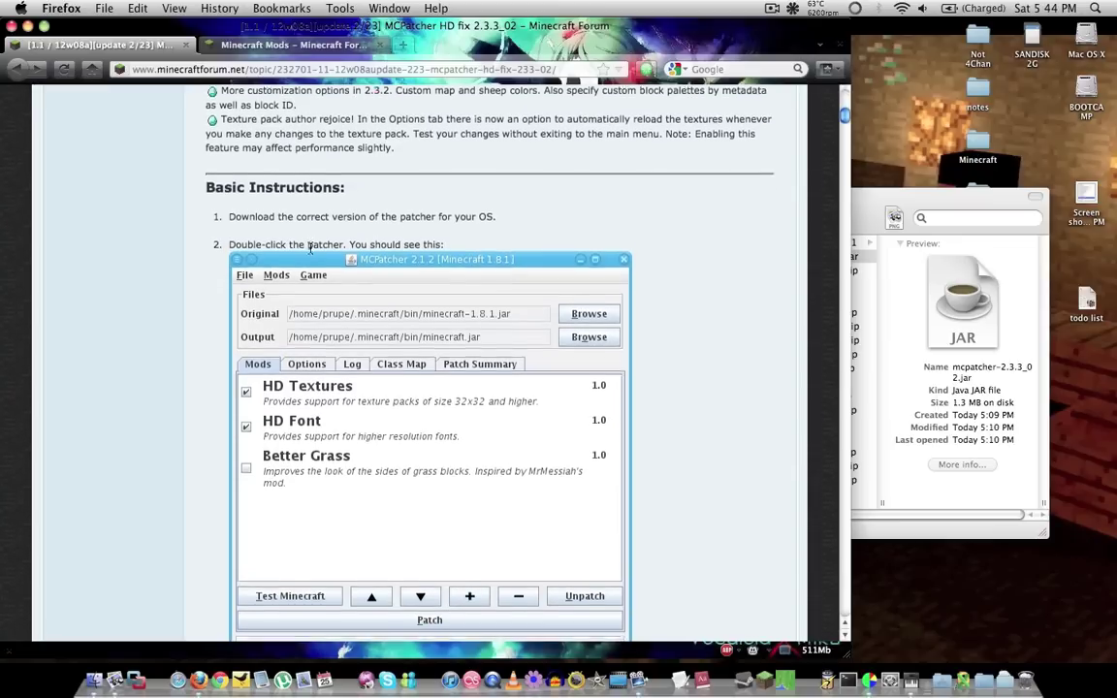
scroll(309, 248, "down", 1)
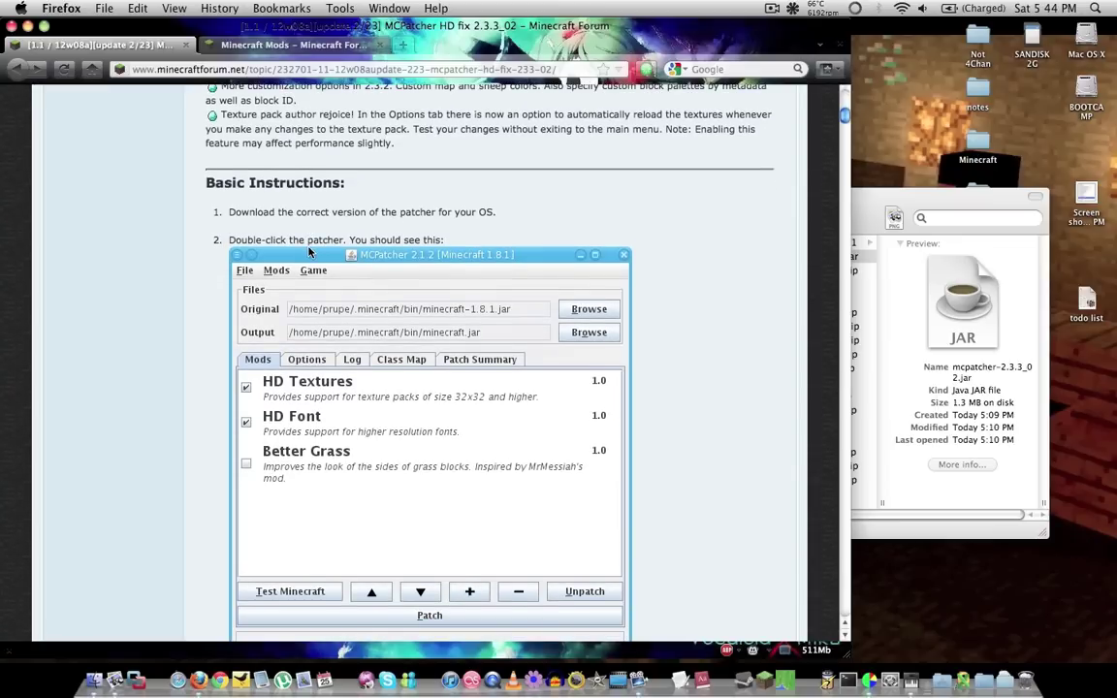
scroll(309, 252, "down", 6)
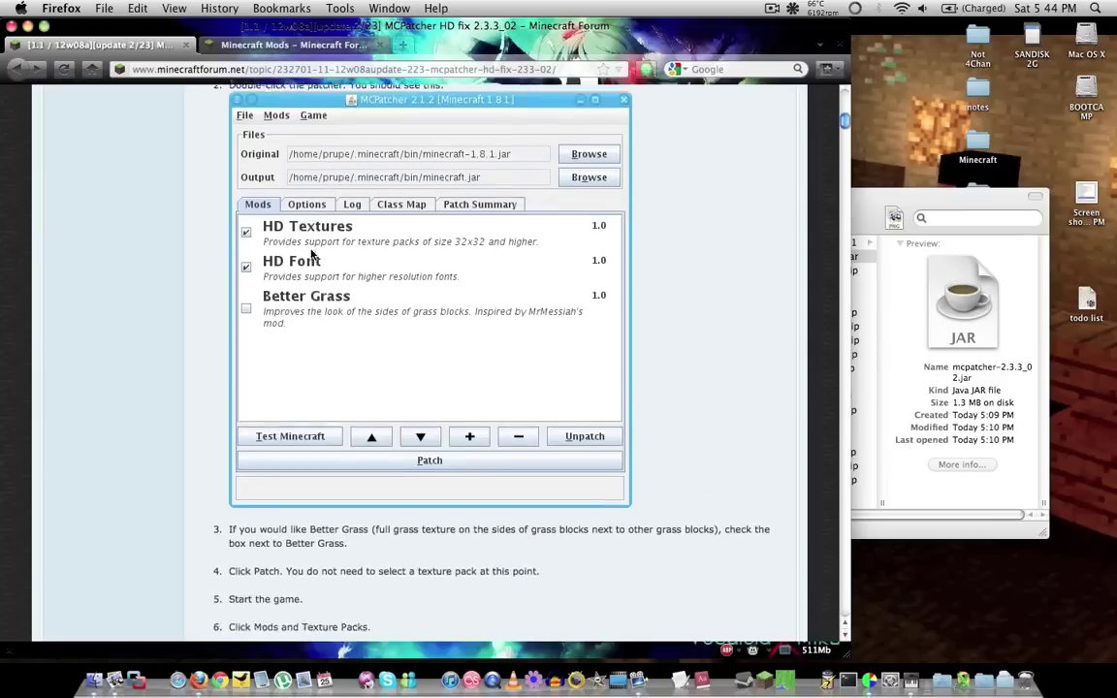
scroll(311, 255, "down", 6)
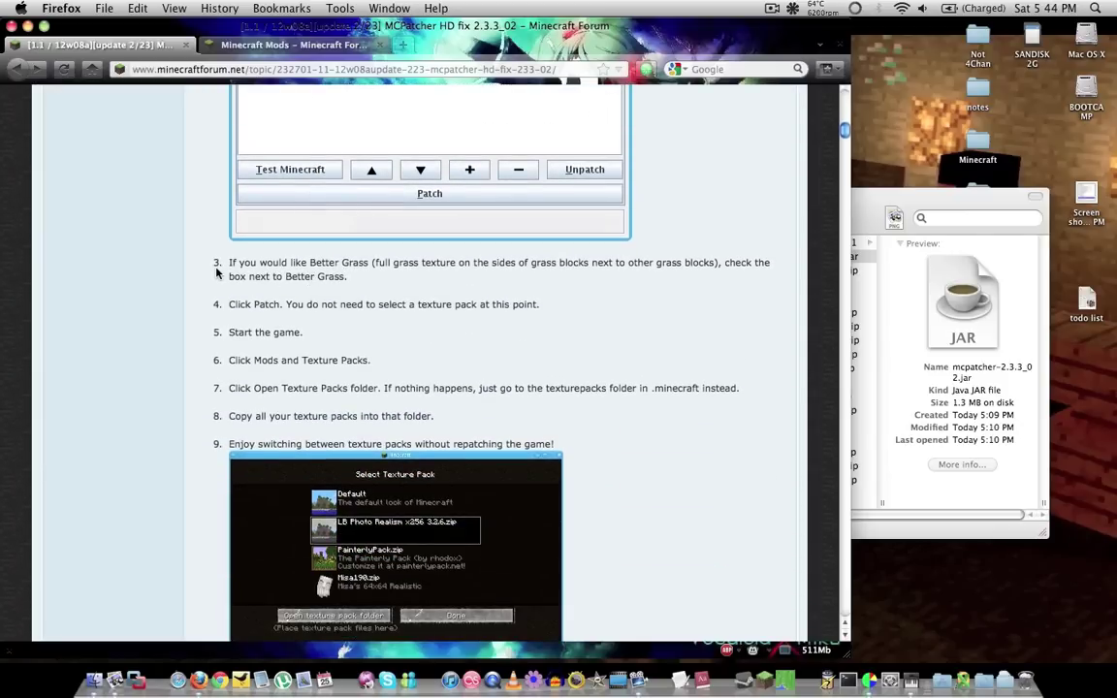
scroll(180, 268, "down", 1)
scroll(180, 267, "down", 20)
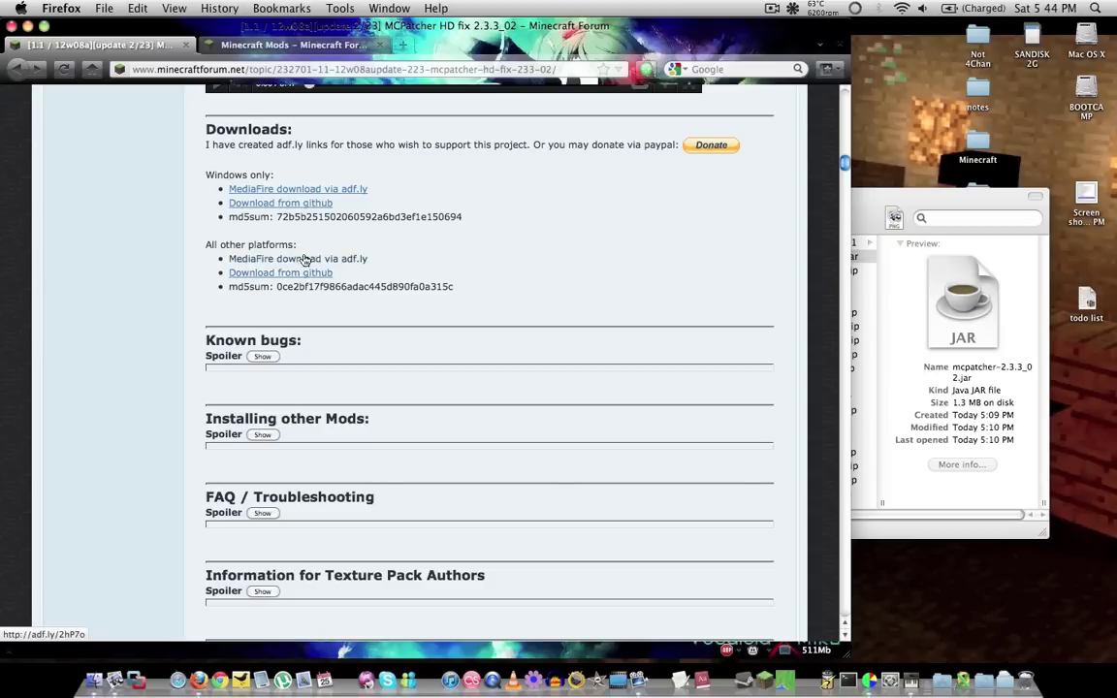
scroll(271, 225, "up", 3)
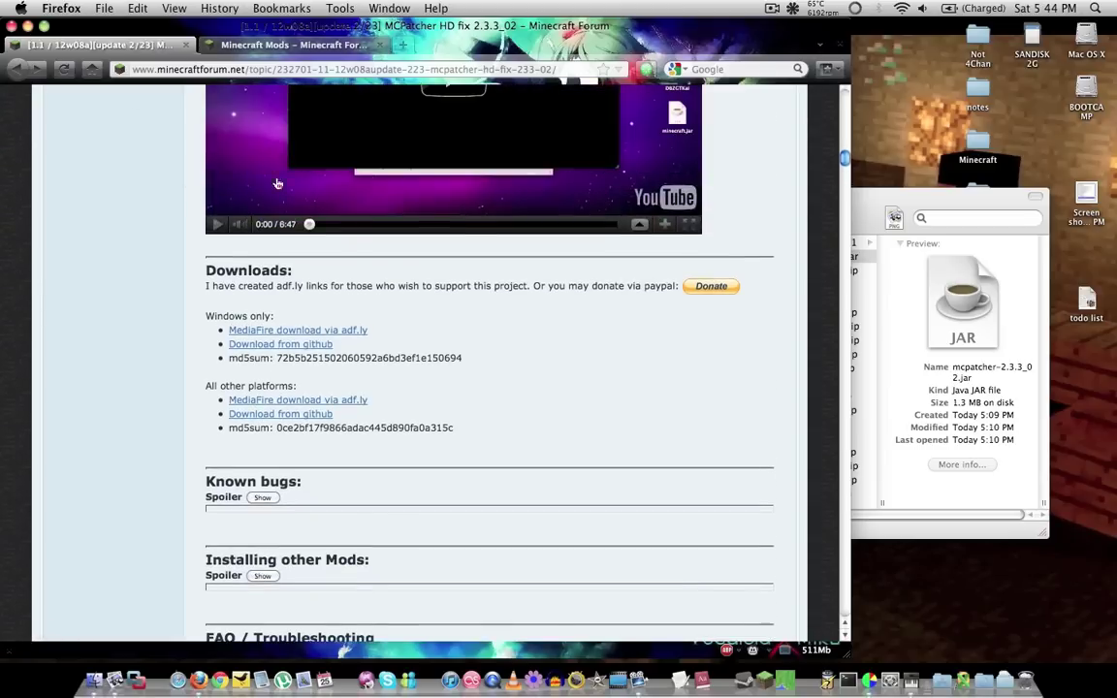
Browse the topic list of the Minecraft Mods forum and glance at the downloaded mod files in the 1.1 folder.
left_click(233, 43)
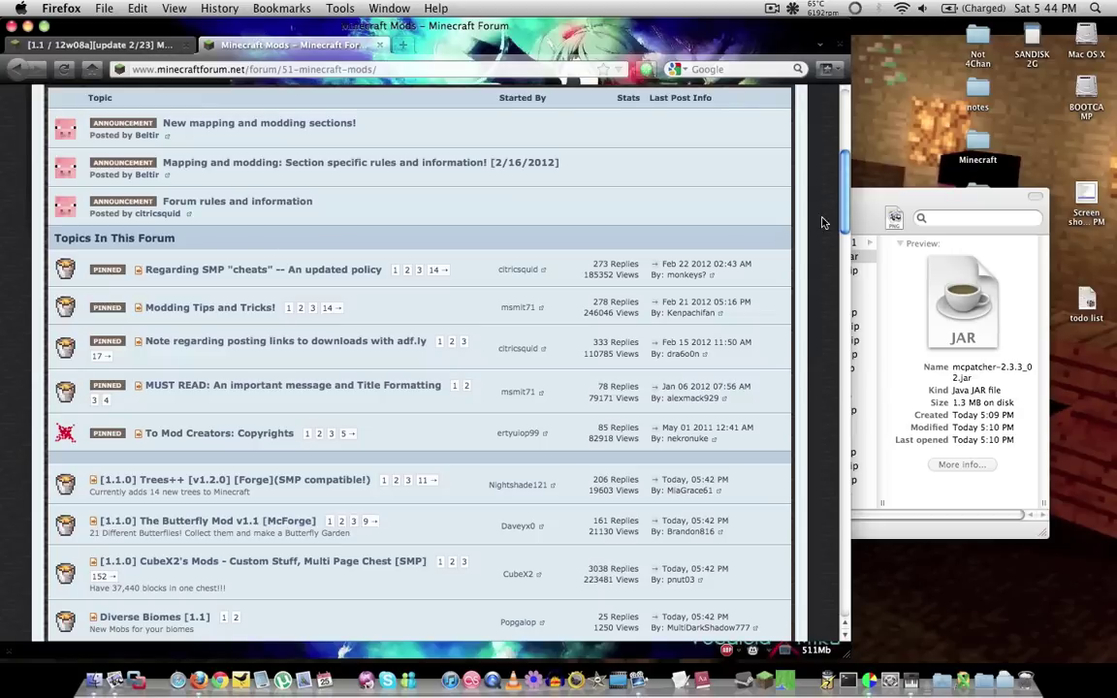
left_click(877, 203)
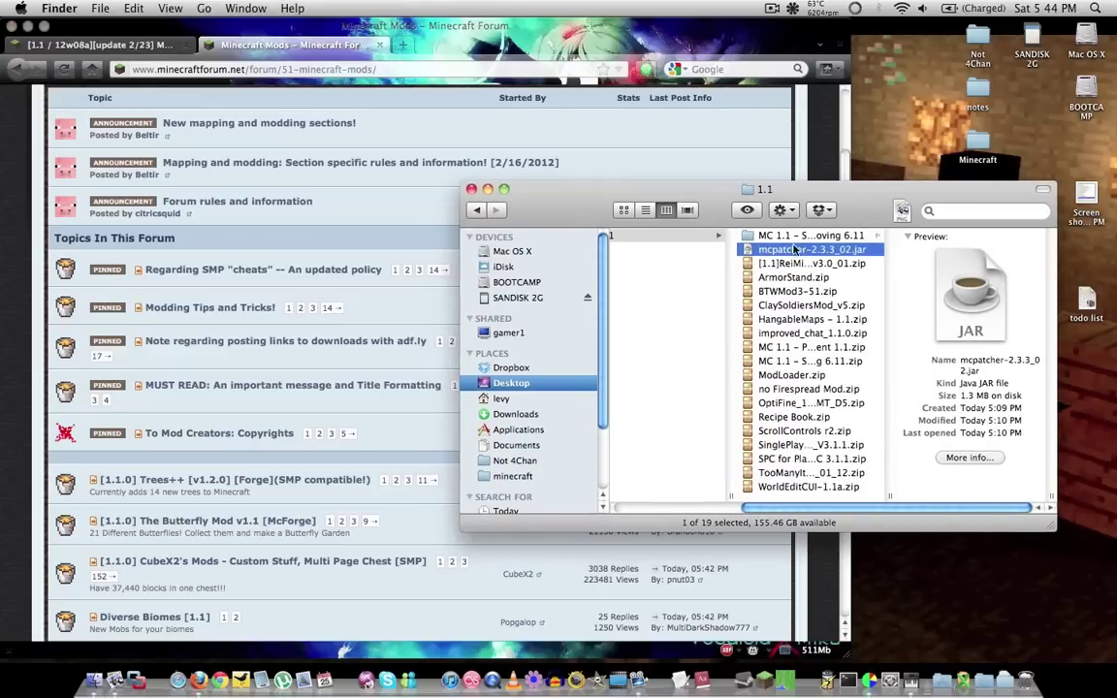
left_click(405, 215)
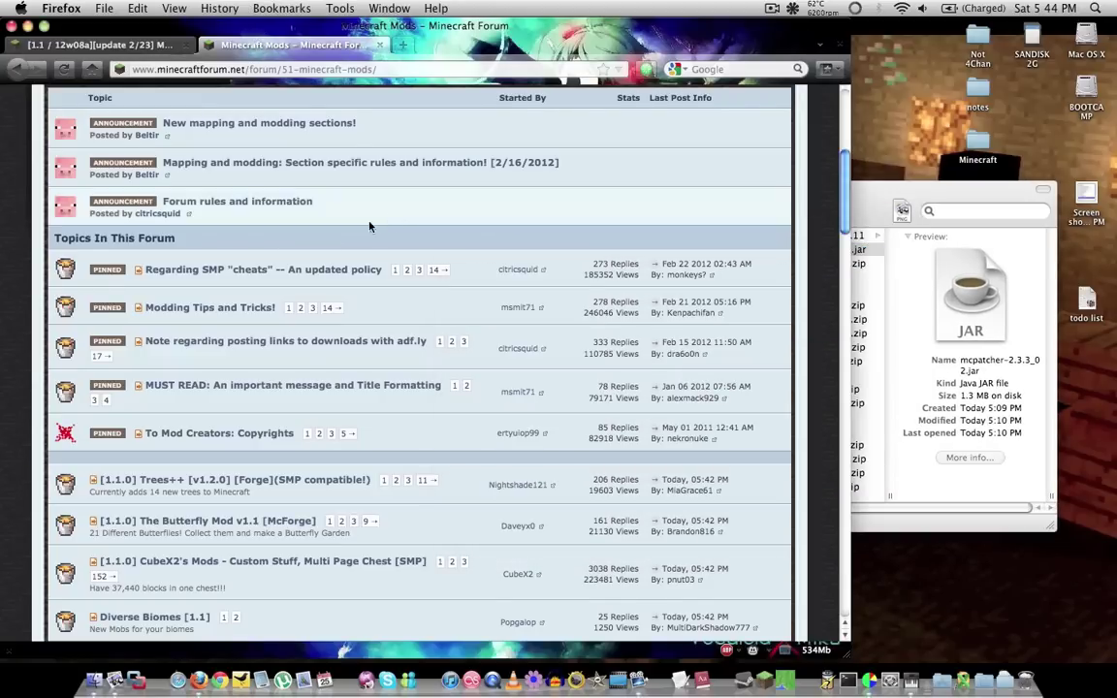
scroll(261, 388, "down", 10)
scroll(262, 388, "up", 15)
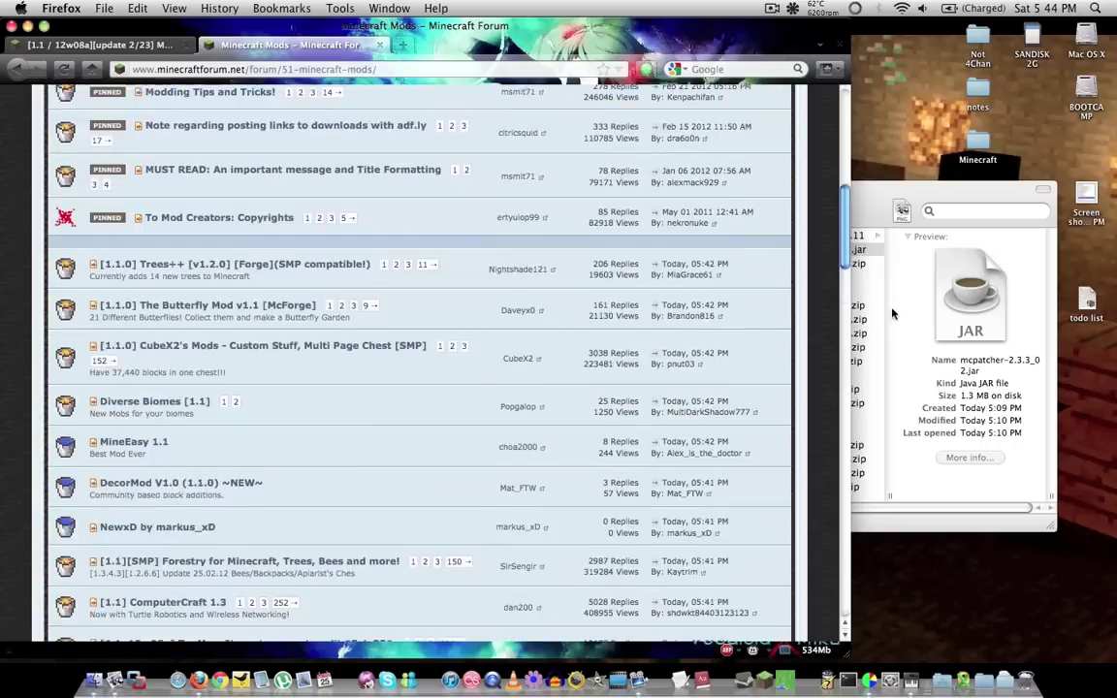
Launch mcpatcher-2.3.3_02.jar from the 1.1 folder in Finder and unpatch Minecraft to restore the original jar.
key("super+Tab")
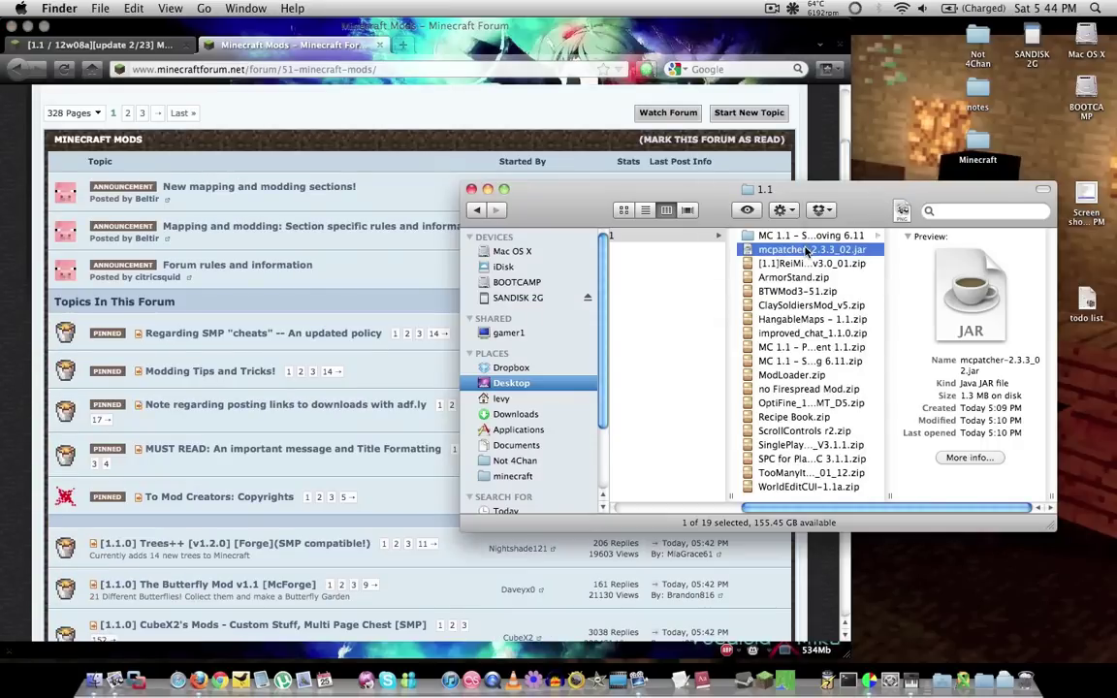
double_click(806, 251)
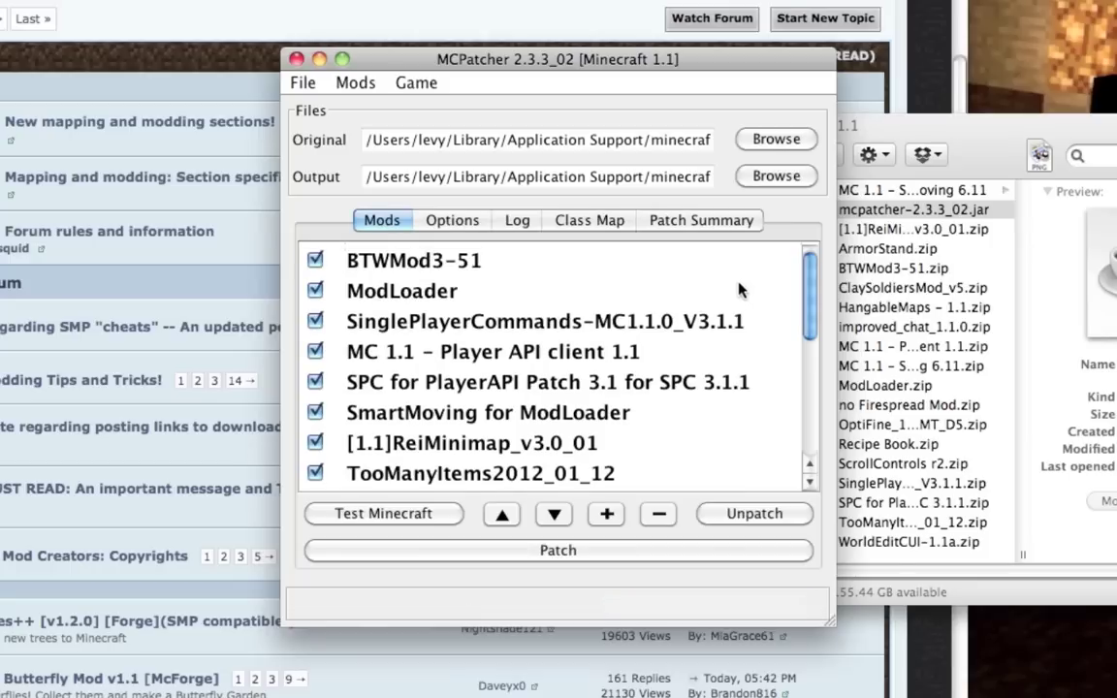
left_click(721, 518)
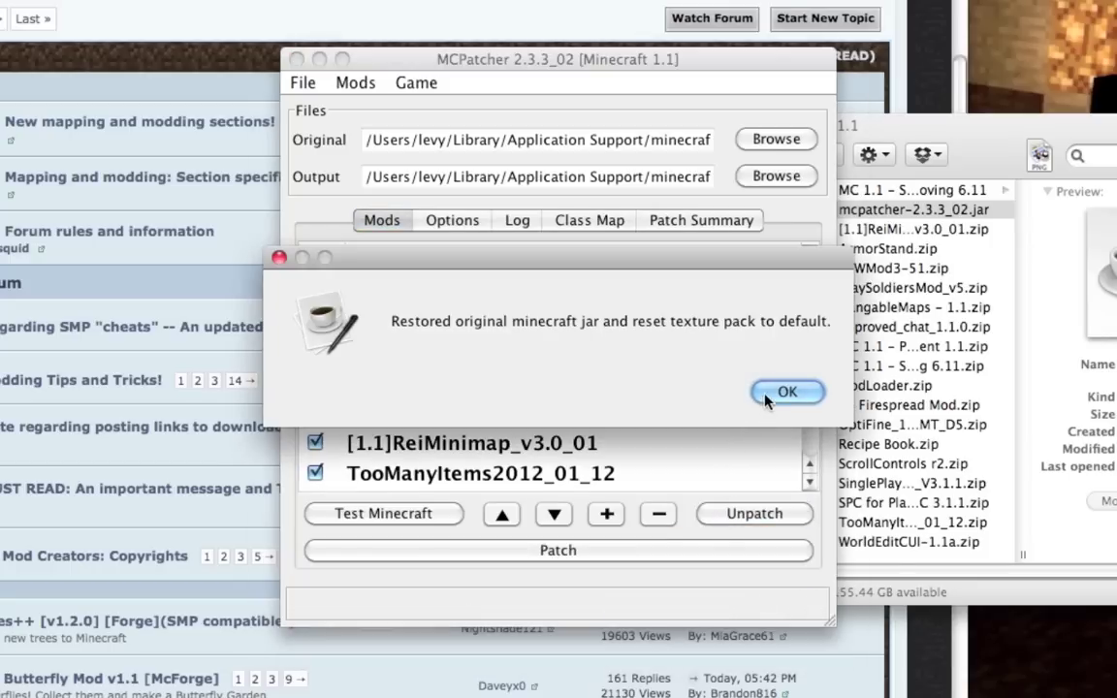
left_click(771, 398)
Remove every added mod from the patcher's list, from BTWMod3-51 through OptiFine_1.1_HD_MT_D5, keeping only the built-in ones.
left_click(392, 260)
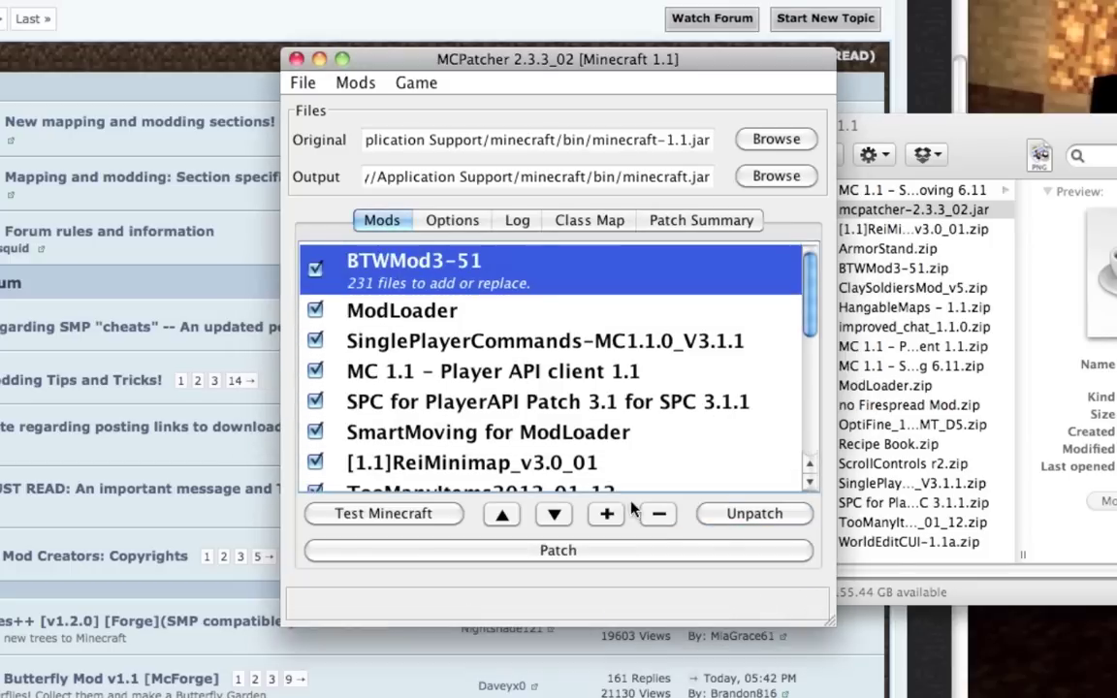
left_click(656, 514)
left_click(656, 514)
left_click(656, 514)
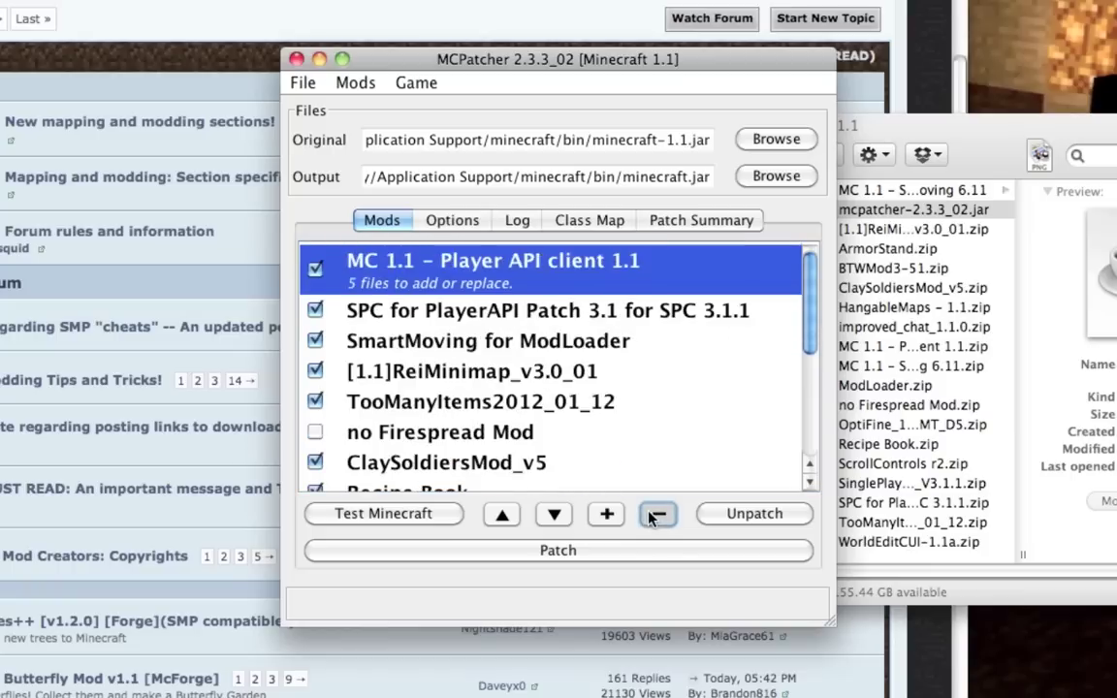
left_click(657, 514)
left_click(657, 513)
left_click(656, 514)
left_click(656, 514)
left_click(656, 514)
left_click(657, 514)
left_click(656, 514)
left_click(656, 514)
left_click(656, 514)
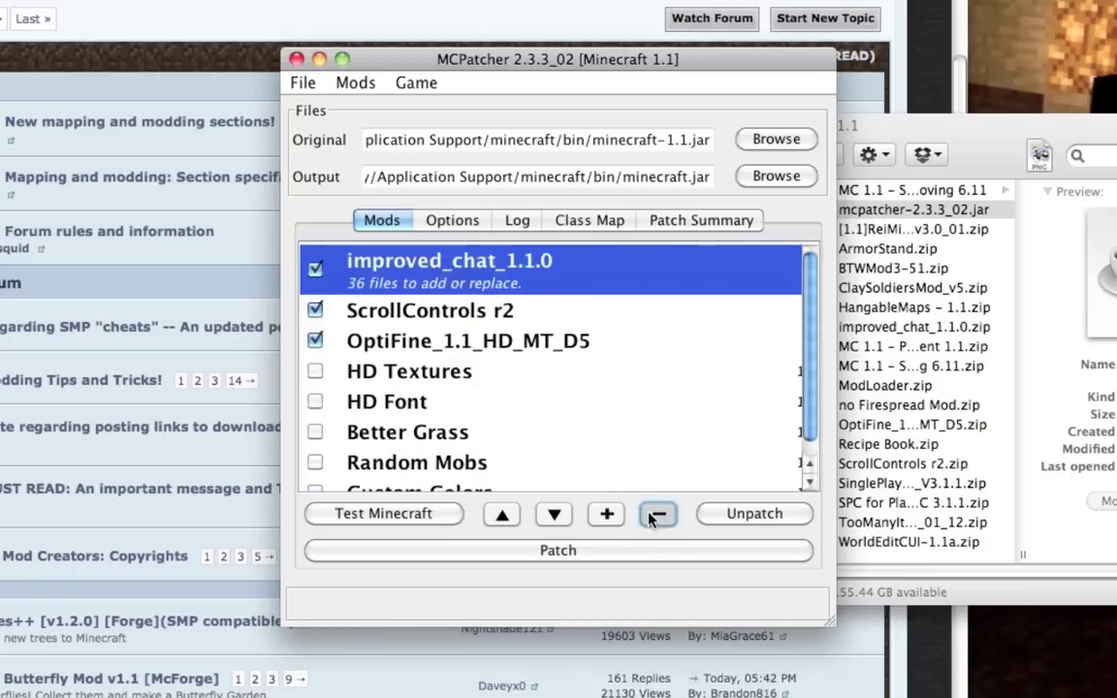
left_click(656, 513)
left_click(656, 514)
left_click(656, 513)
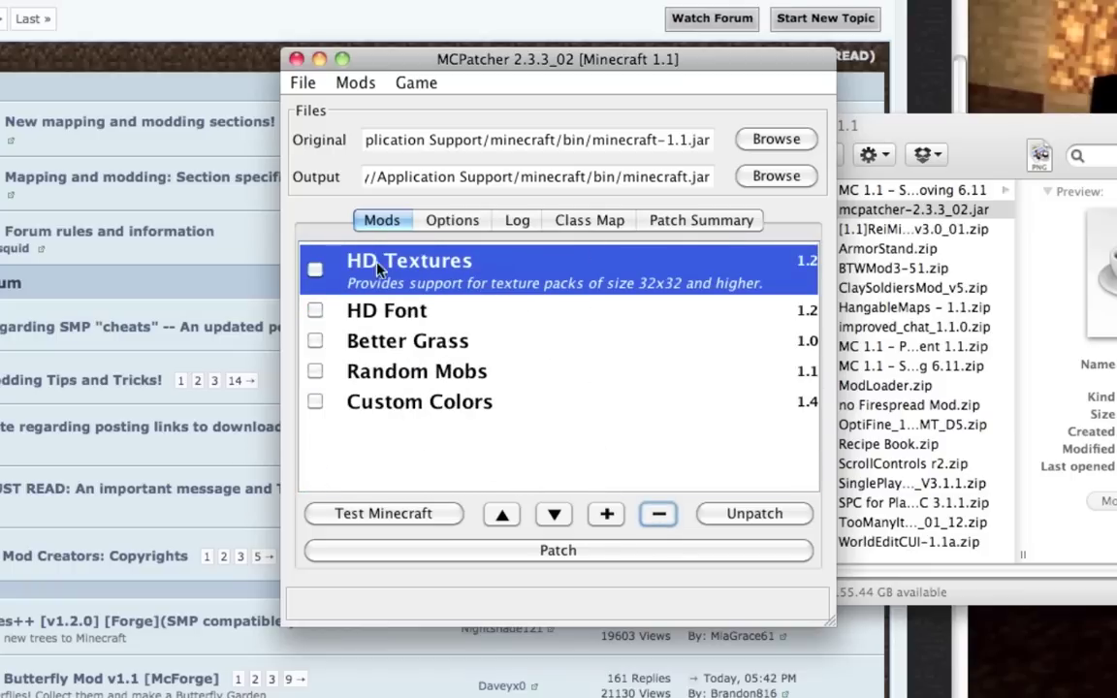
Enable the built-in HD Textures, HD Font, Better Grass, Random Mobs and Custom Colors mods.
left_click(316, 403)
left_click(315, 269)
left_click(315, 269)
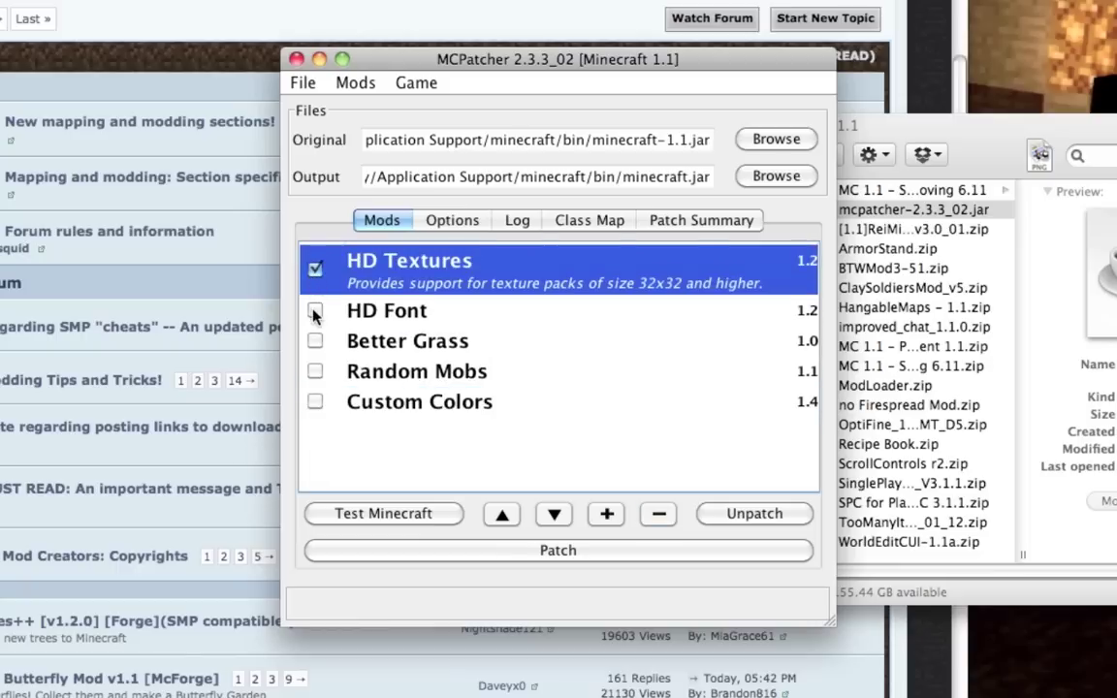
left_click(315, 312)
left_click(315, 339)
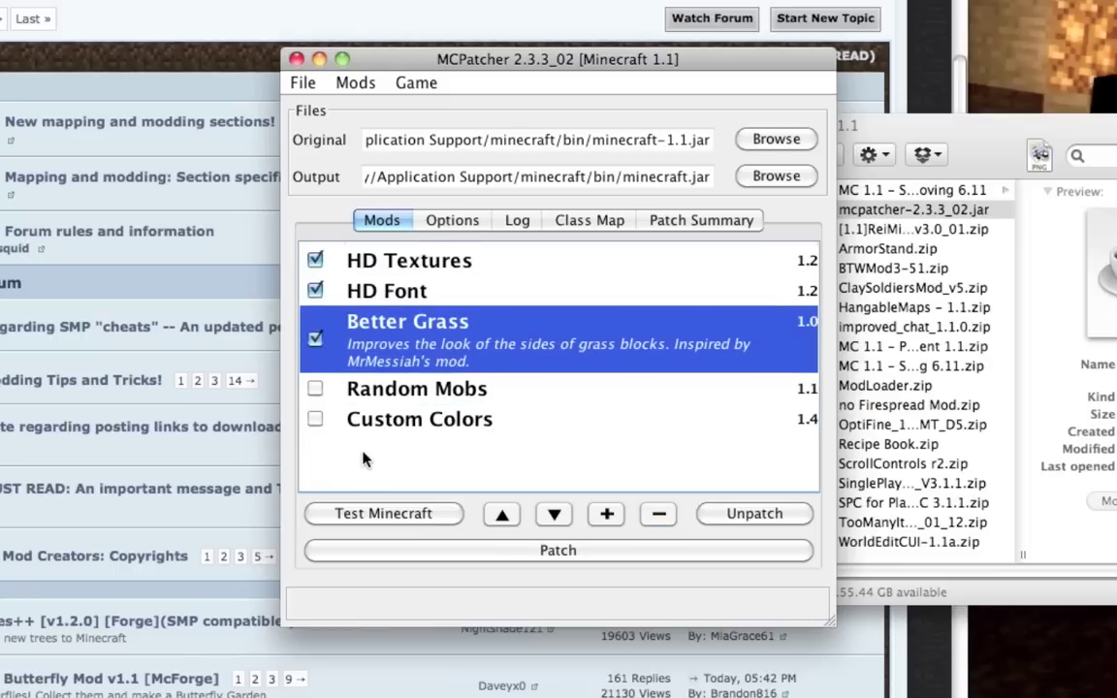
left_click(318, 394)
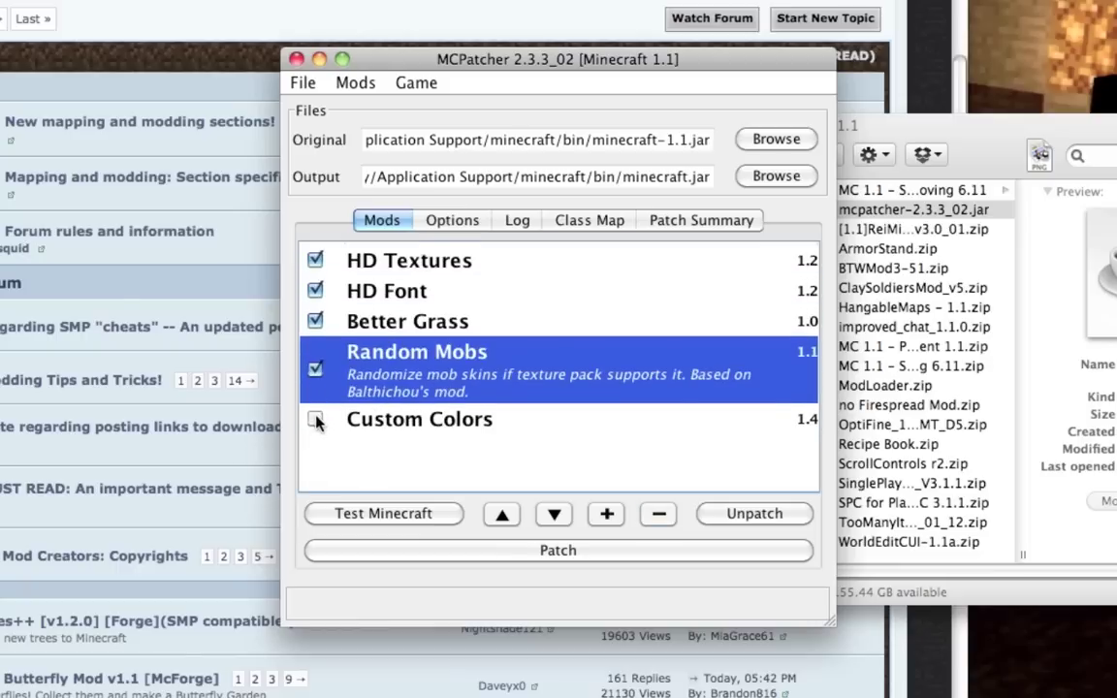
left_click(320, 427)
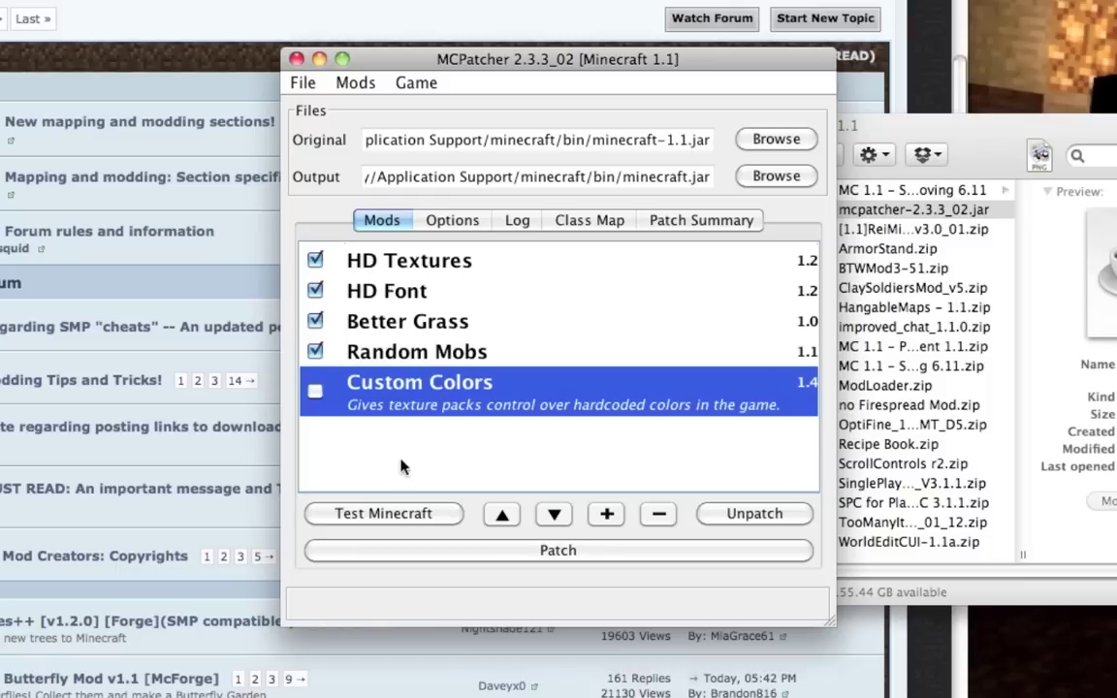
left_click(312, 357)
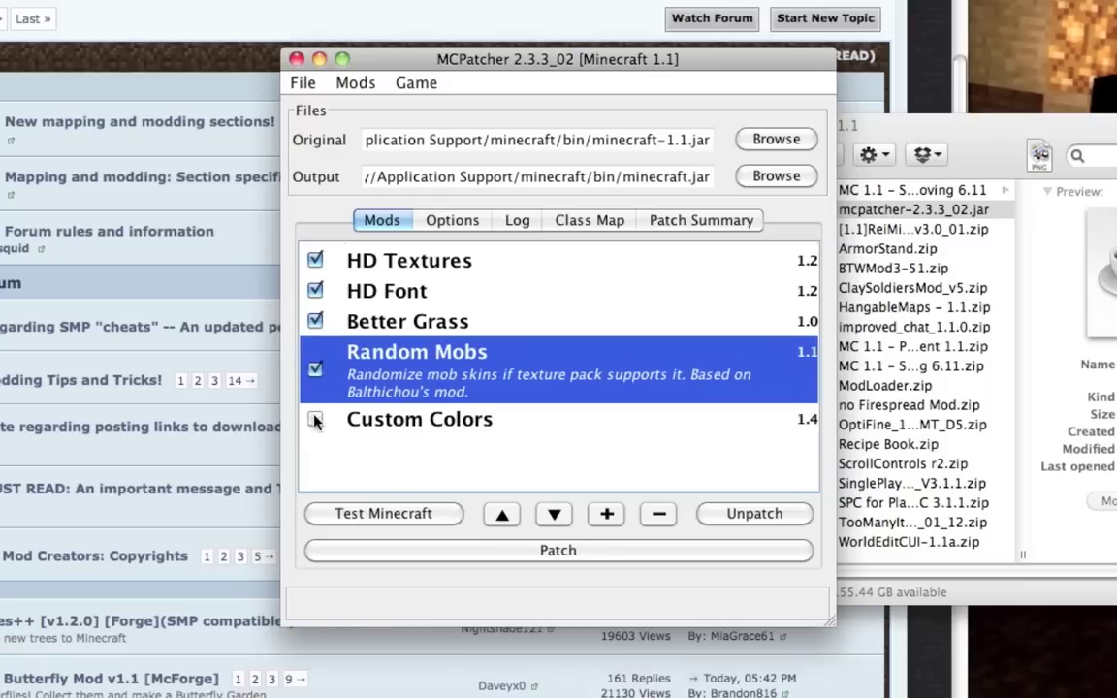
left_click(315, 419)
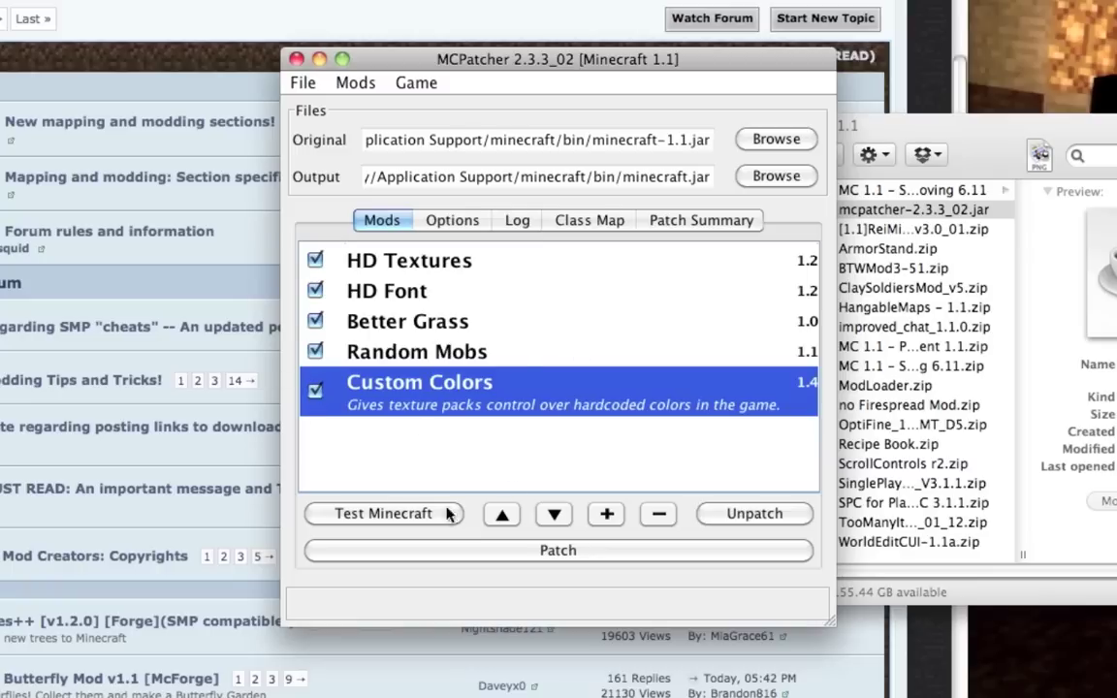
Move the patcher window aside and choose minecraft.jar in the bin folder as the original input file.
left_click_drag(458, 59, 399, 27)
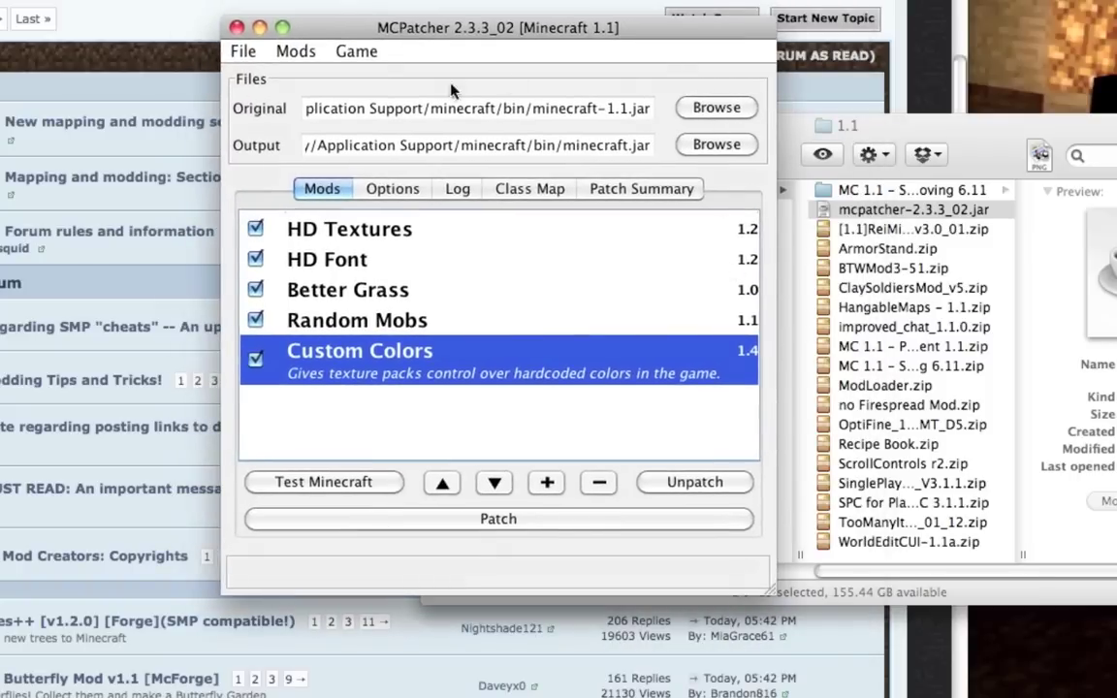
left_click(717, 108)
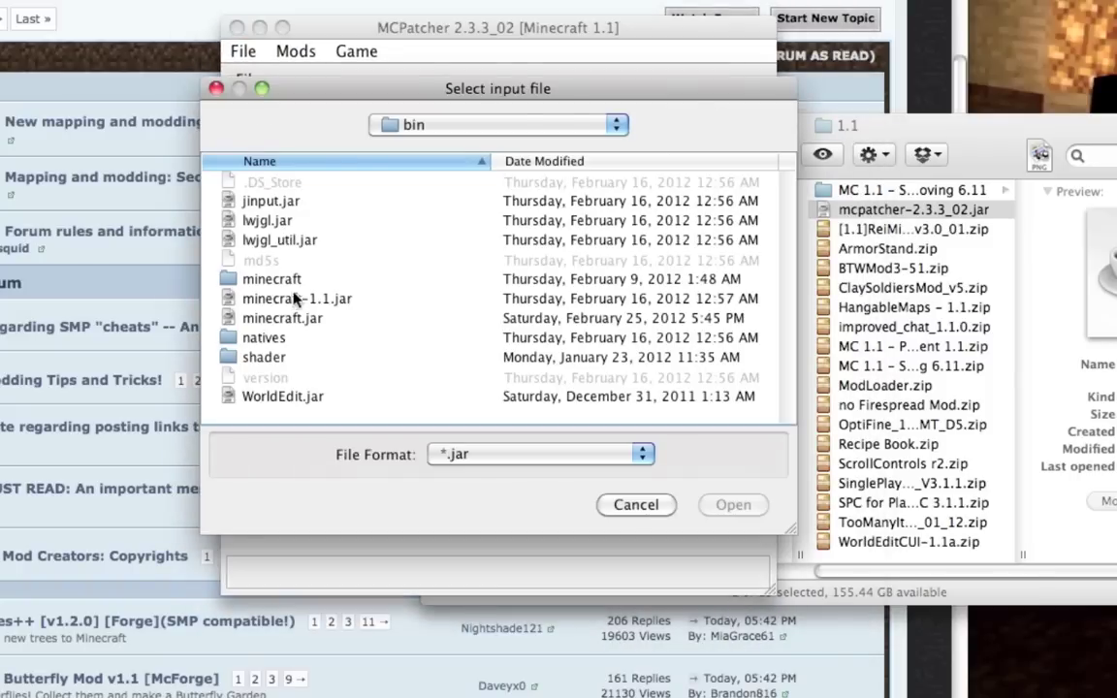
left_click(278, 316)
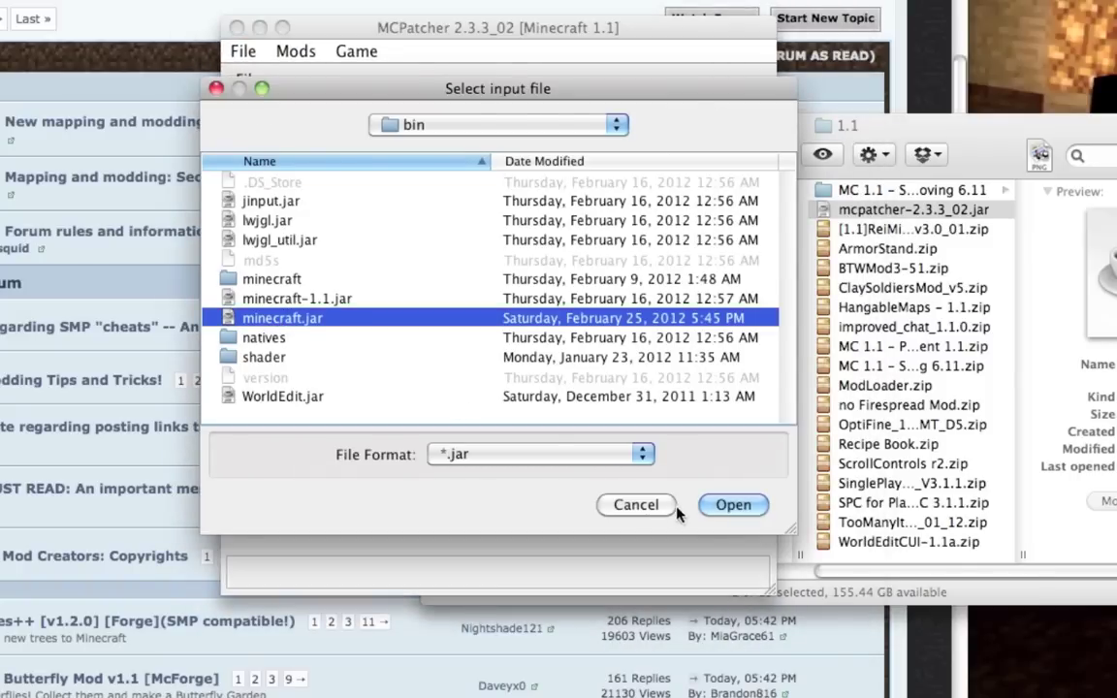
left_click(715, 505)
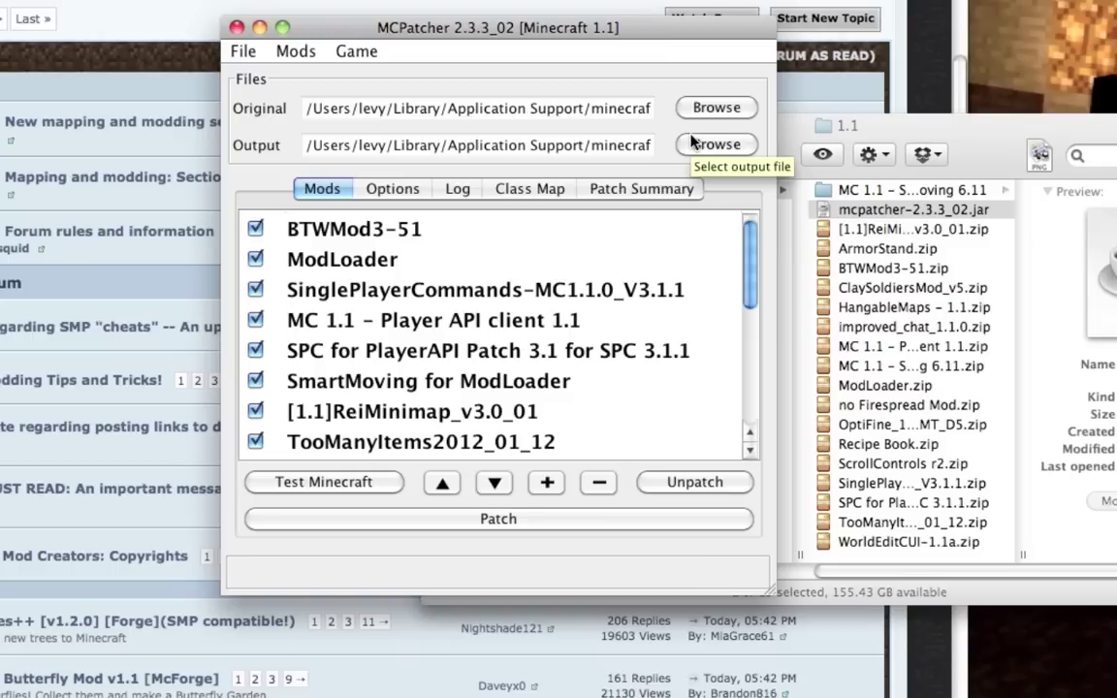
Set the patcher's output file to minecraft.jar in the bin folder.
left_click(692, 142)
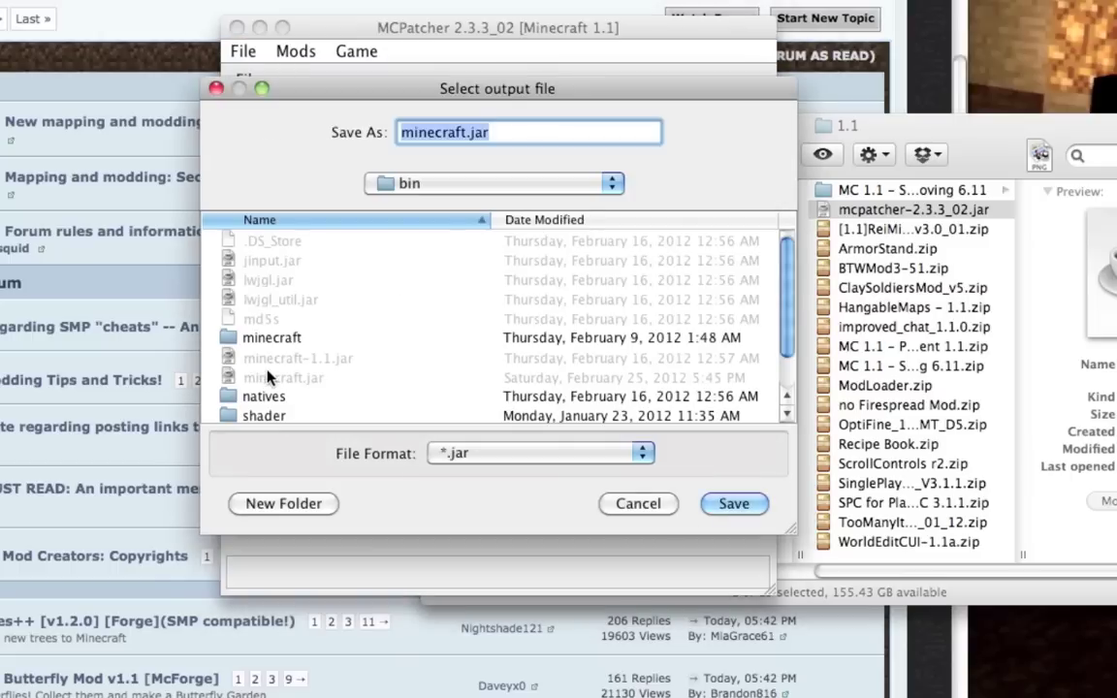
scroll(241, 331, "down", 2)
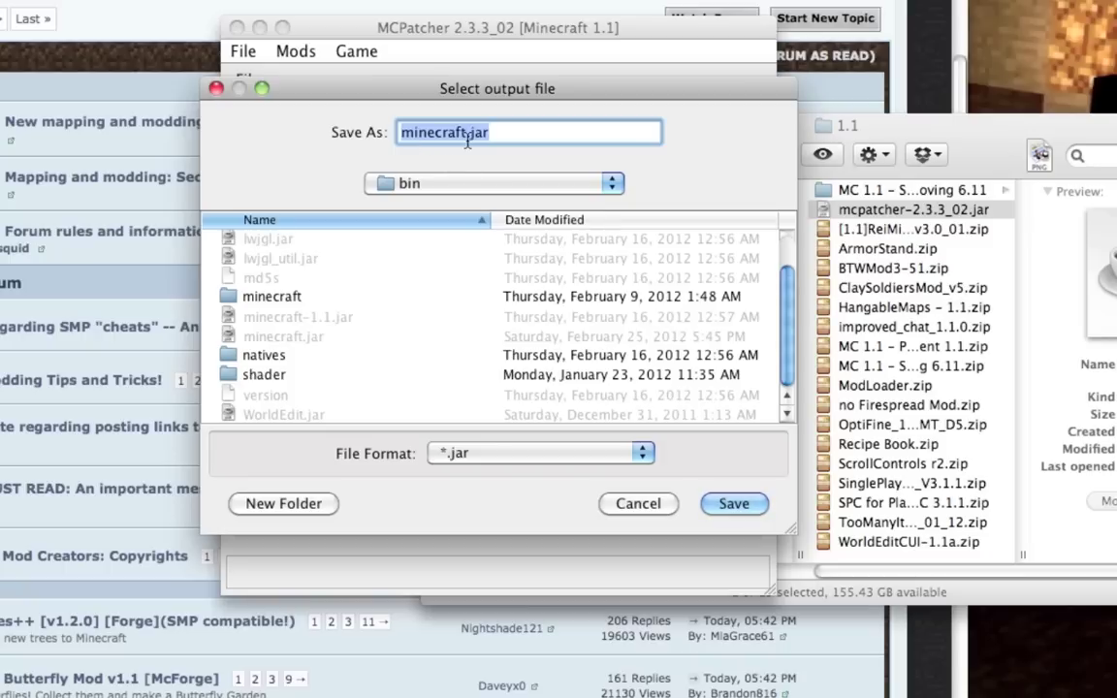
left_click(436, 189)
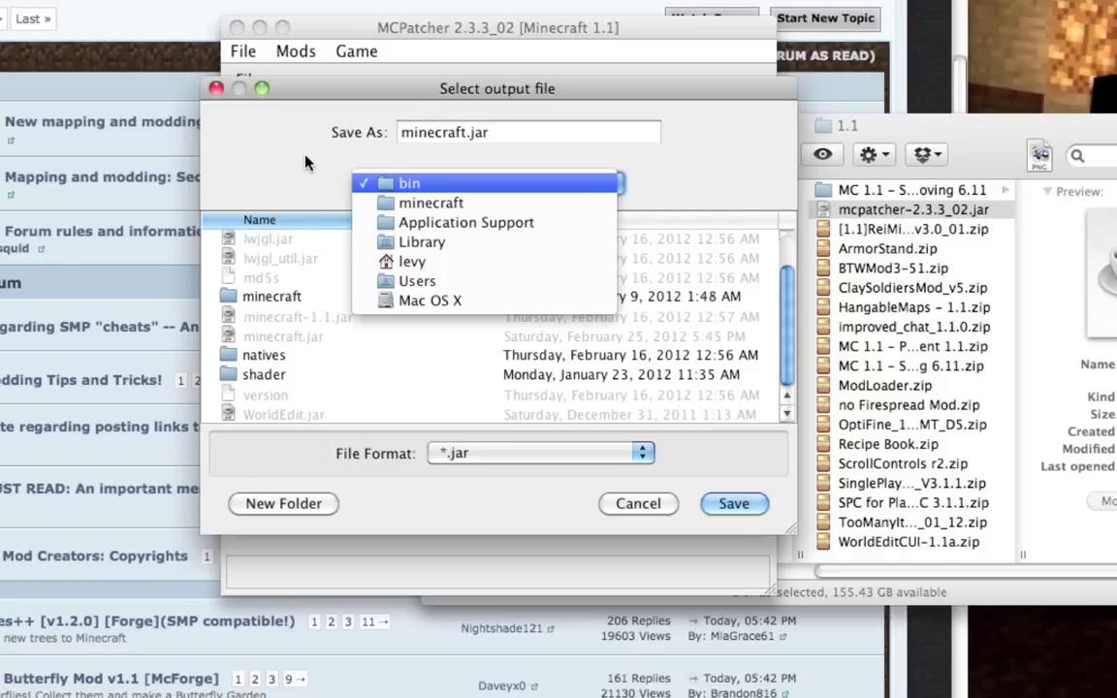
left_click(415, 186)
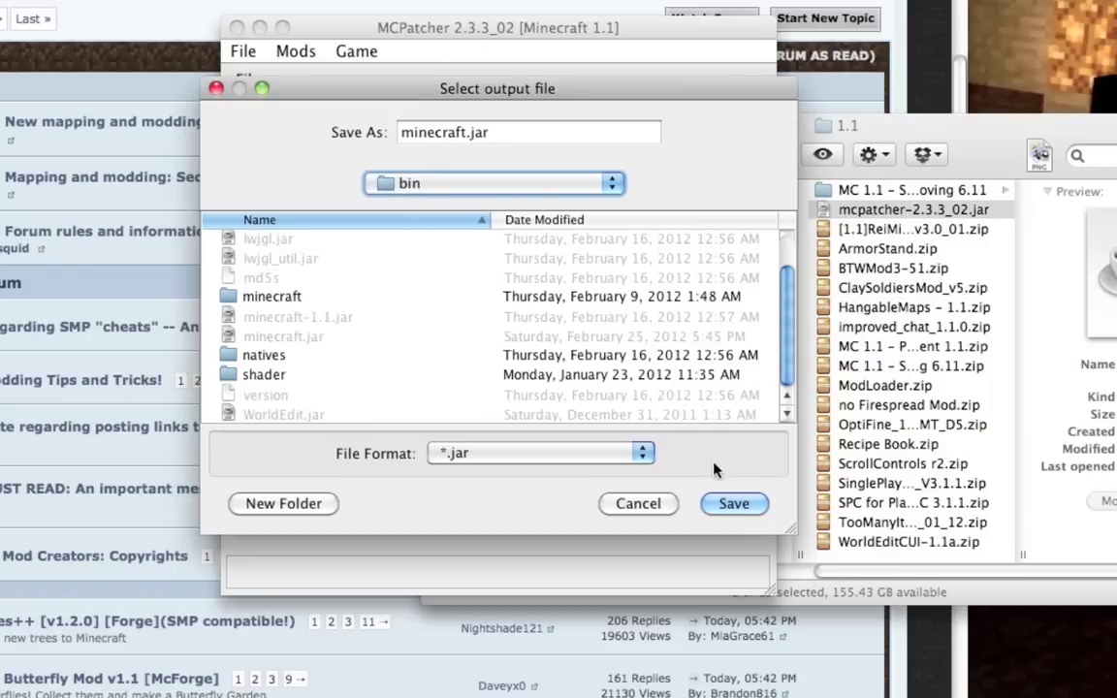
left_click(732, 504)
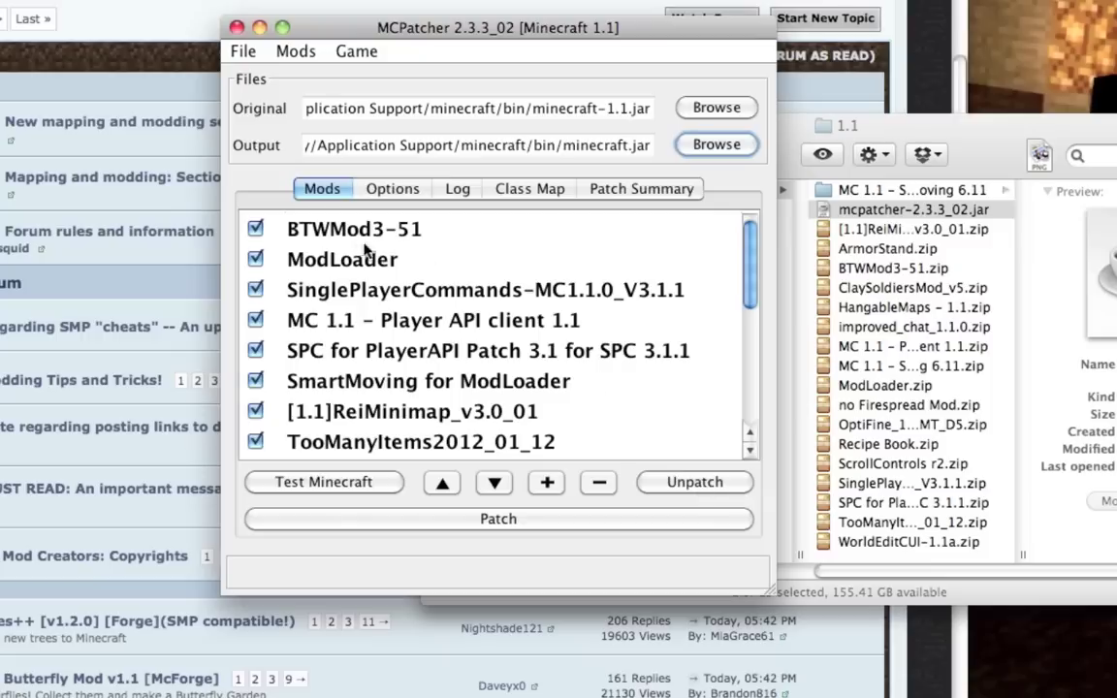
Remove all external mods from the patcher's list, from BTWMod3-51 through OptiFine_1.1_HD_MT_D5, leaving only the built-in ones.
scroll(405, 296, "down", 5)
scroll(405, 295, "up", 6)
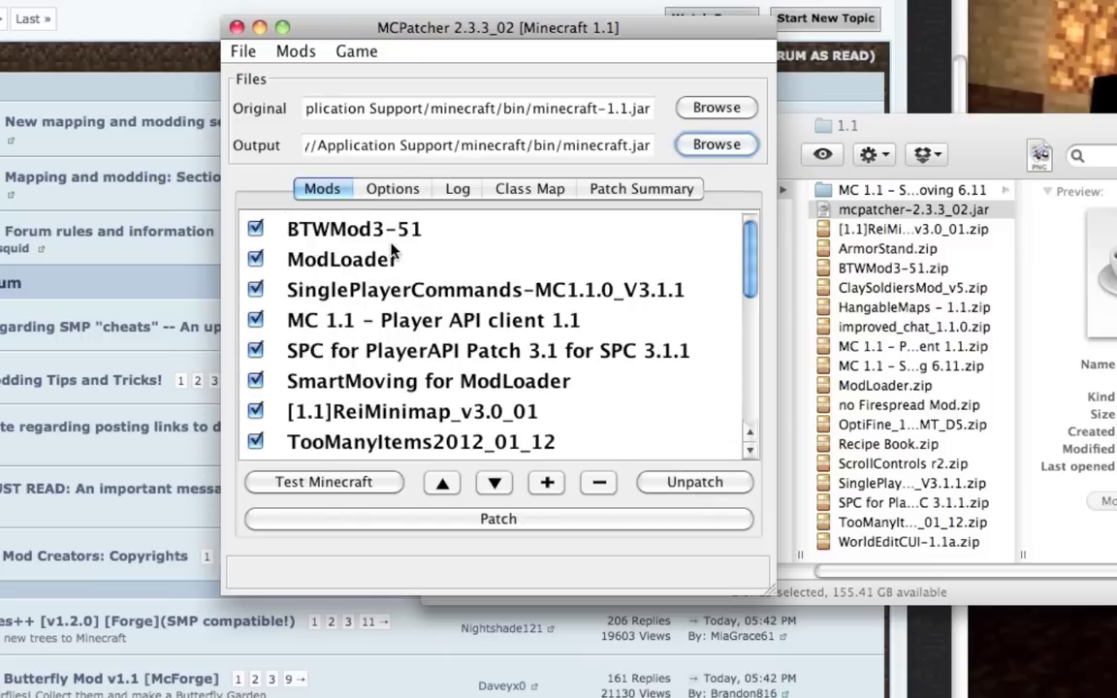
left_click(355, 230)
left_click(595, 488)
left_click(596, 487)
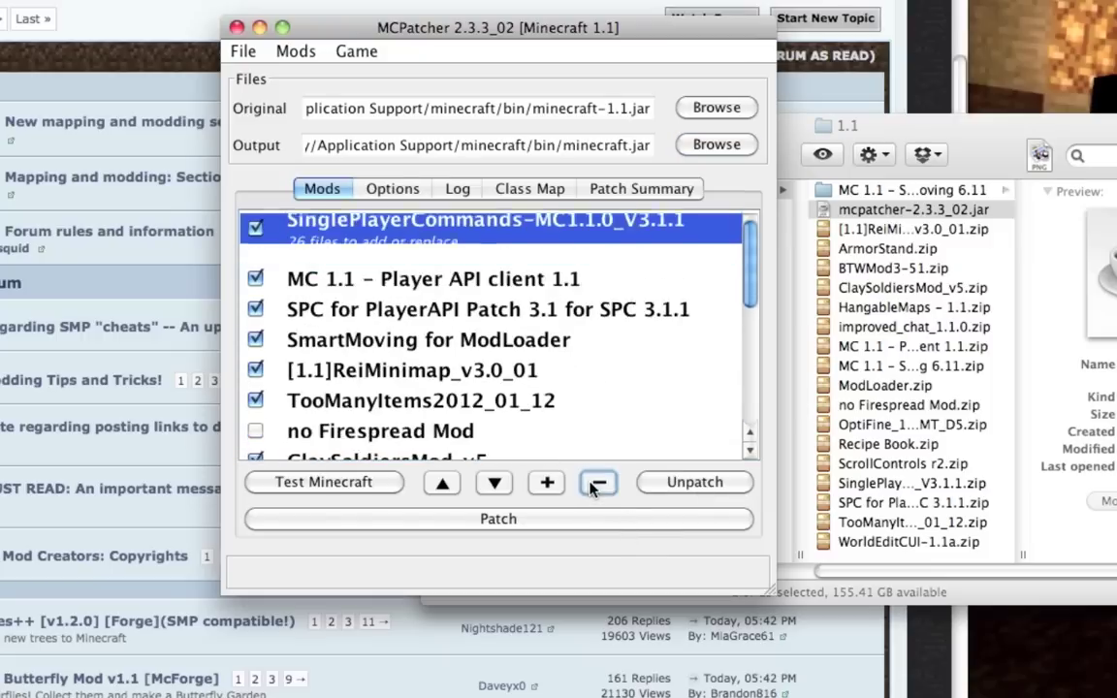
left_click(595, 488)
left_click(595, 488)
left_click(595, 488)
left_click(595, 488)
left_click(596, 488)
double_click(596, 487)
left_click(595, 484)
left_click(595, 484)
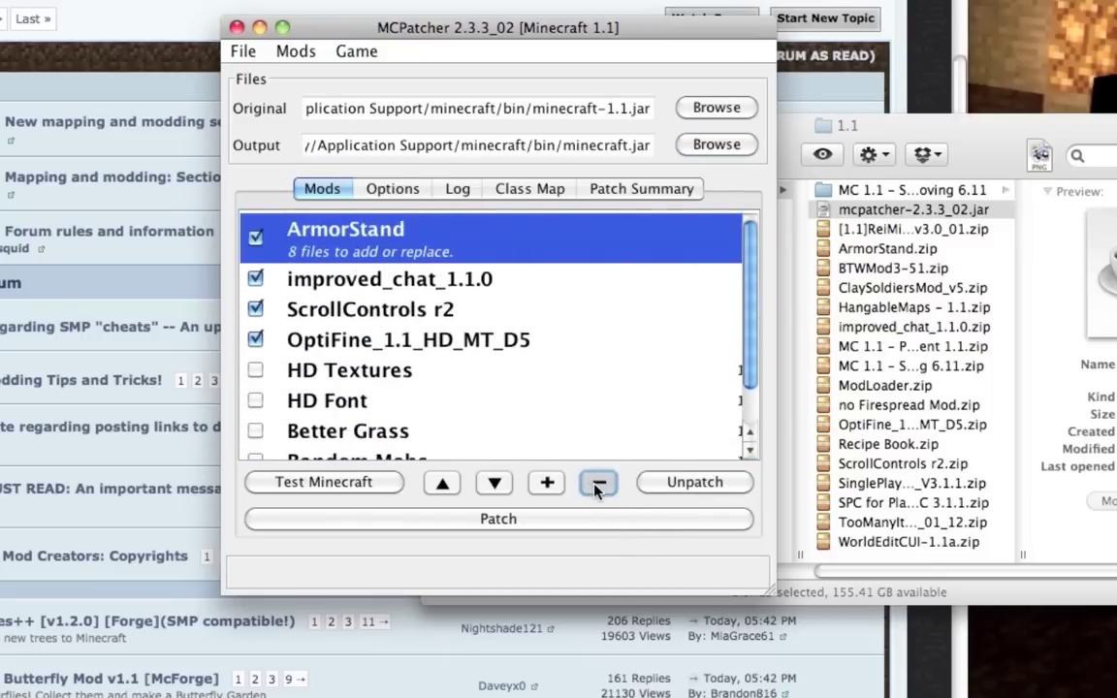
left_click(596, 484)
left_click(595, 484)
left_click(595, 484)
left_click(595, 483)
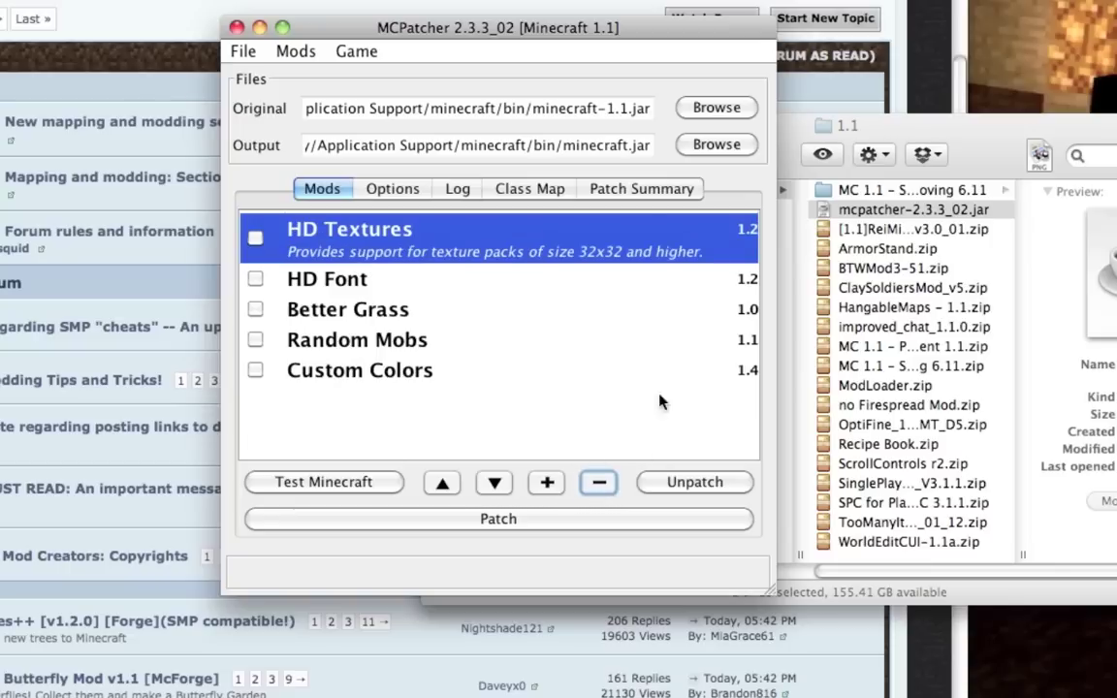
Unpatch Minecraft to restore the original minecraft jar, and dismiss the notice.
left_click(667, 483)
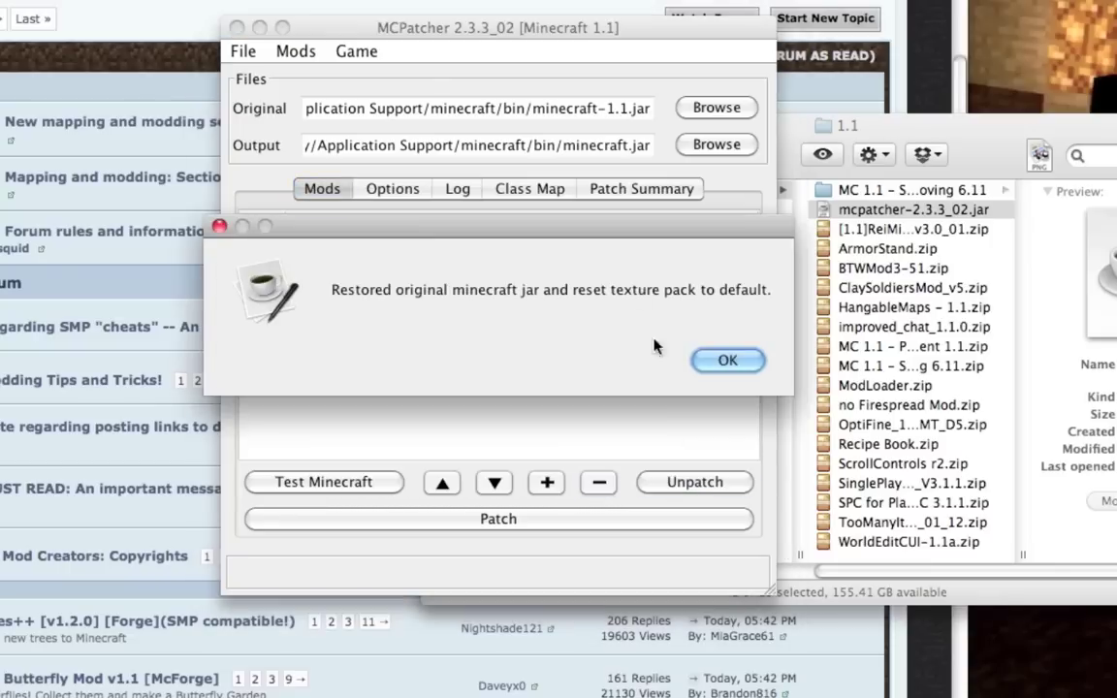
key("Return")
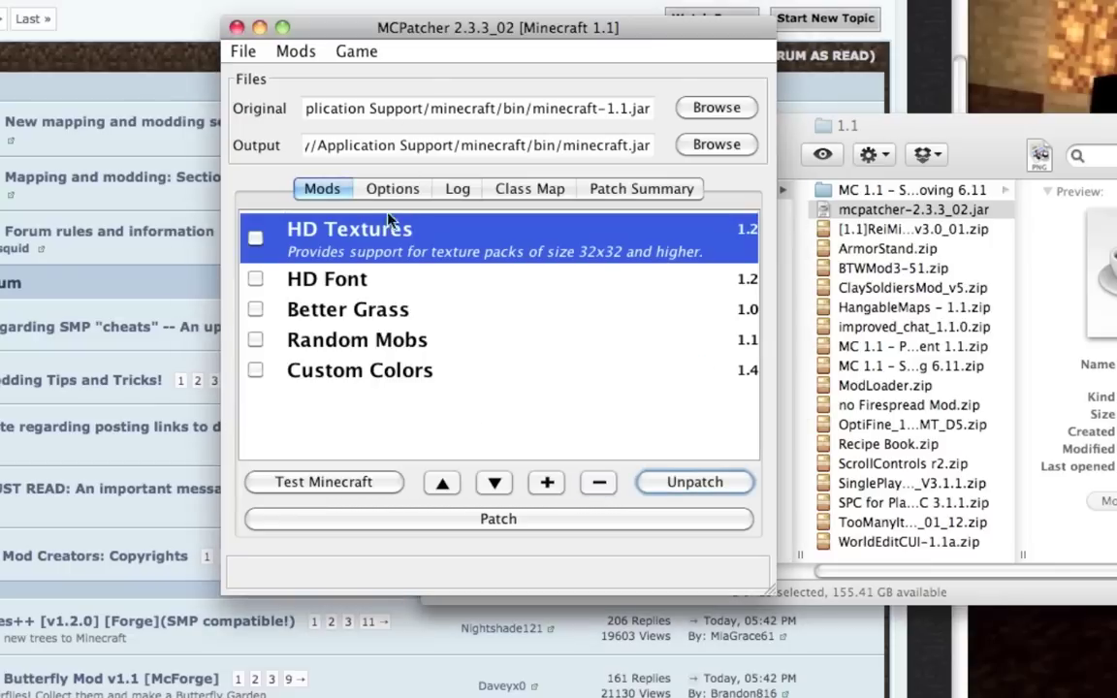
left_click(260, 250)
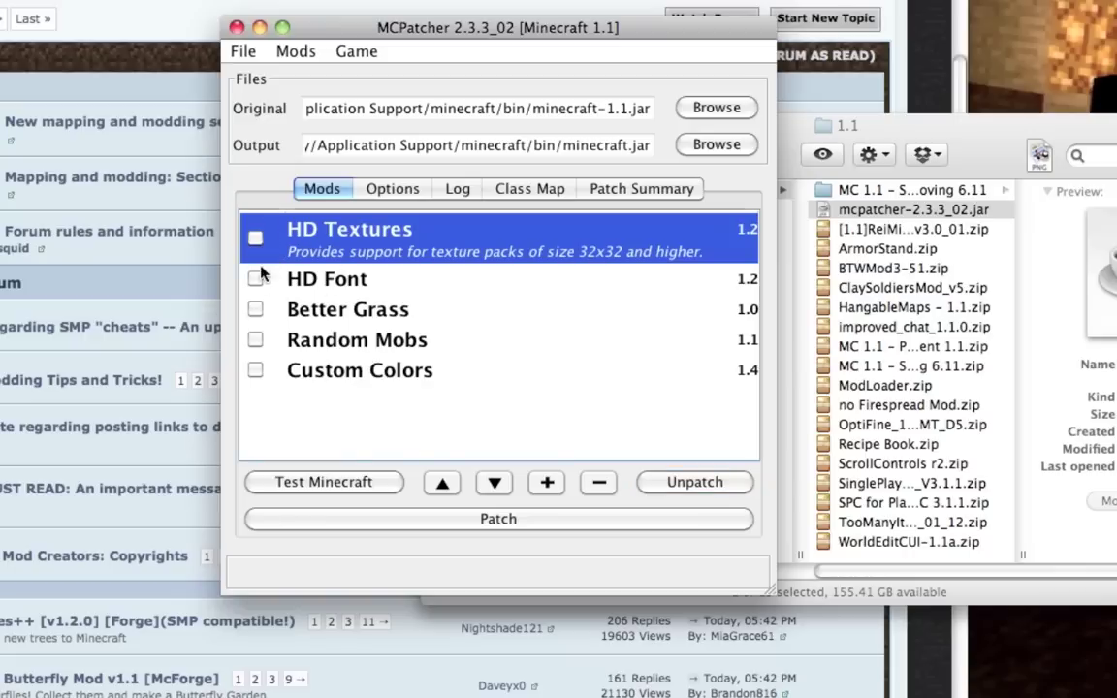
Start adding an external mod and keep the 1.1 folder as the location for mod zip files.
left_click(545, 482)
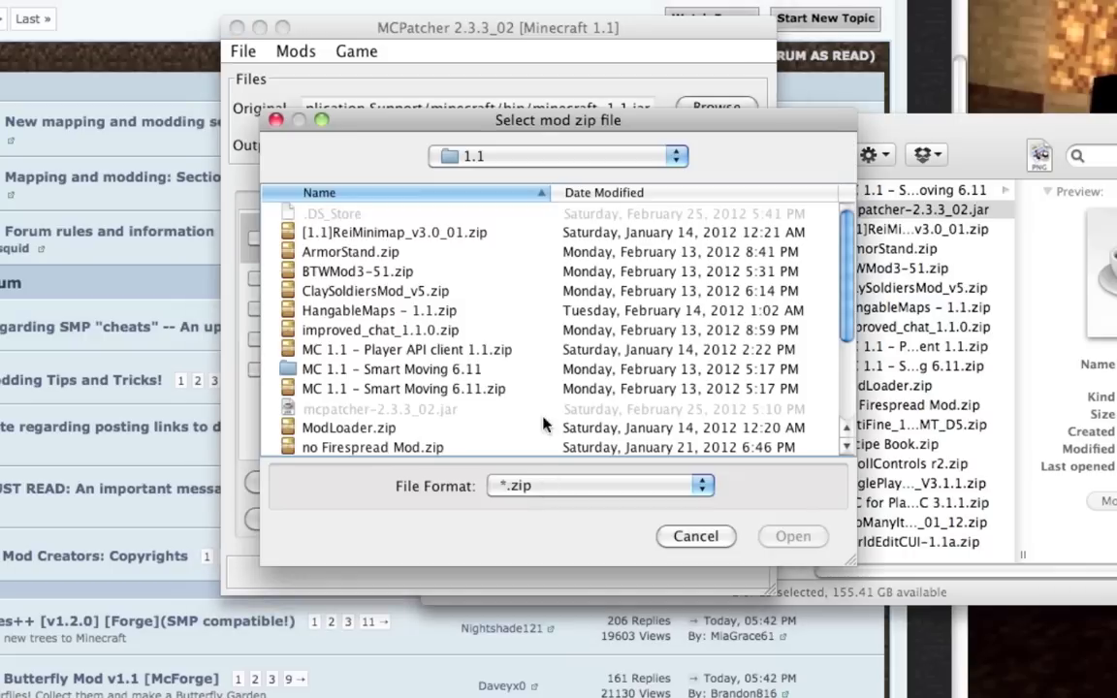
scroll(85, 427, "down", 3)
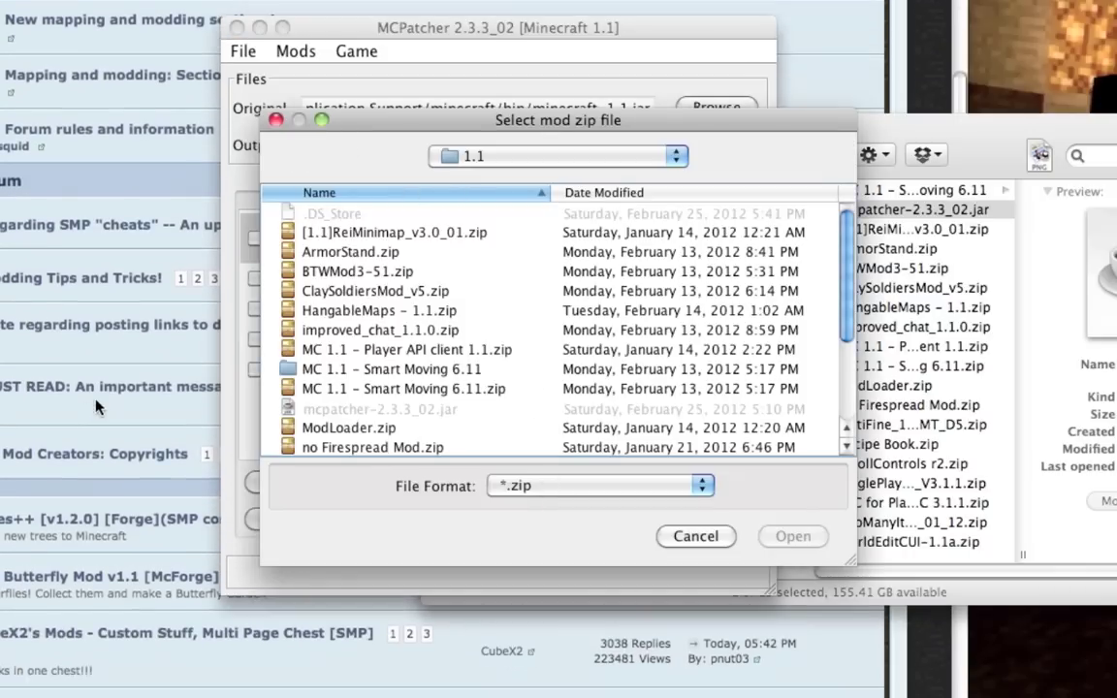
scroll(48, 407, "down", 3)
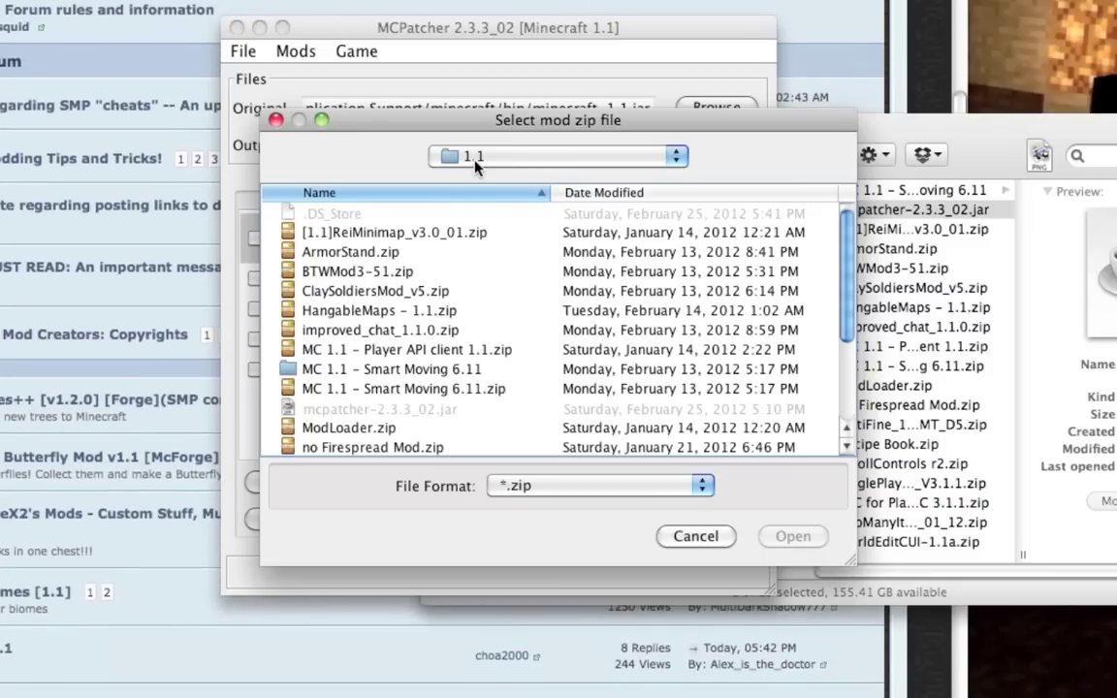
left_click(431, 153)
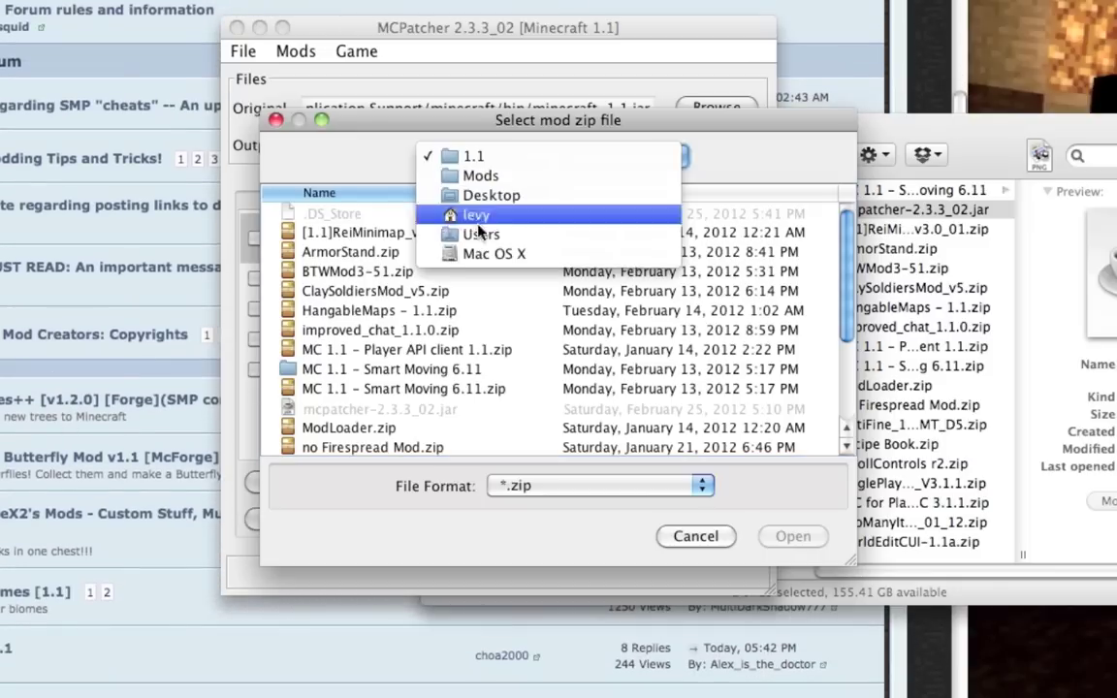
left_click(468, 157)
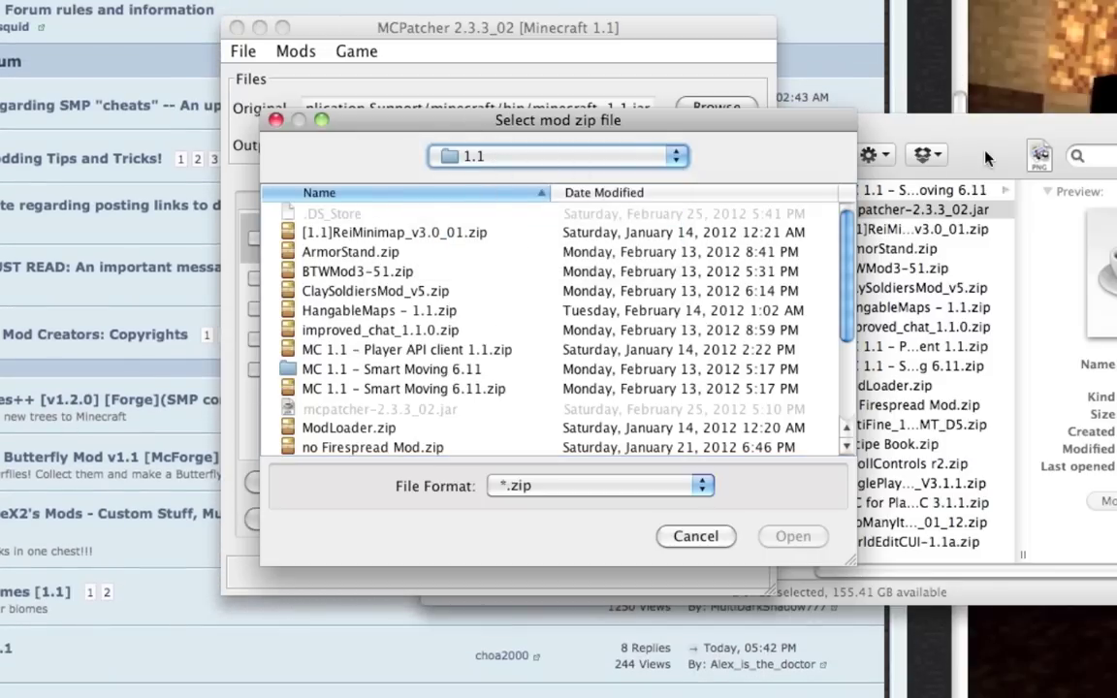
Bring the 1.1 Finder window forward, then close it and the Downloads Finder window covering the mod zip chooser.
left_click_drag(987, 153, 992, 190)
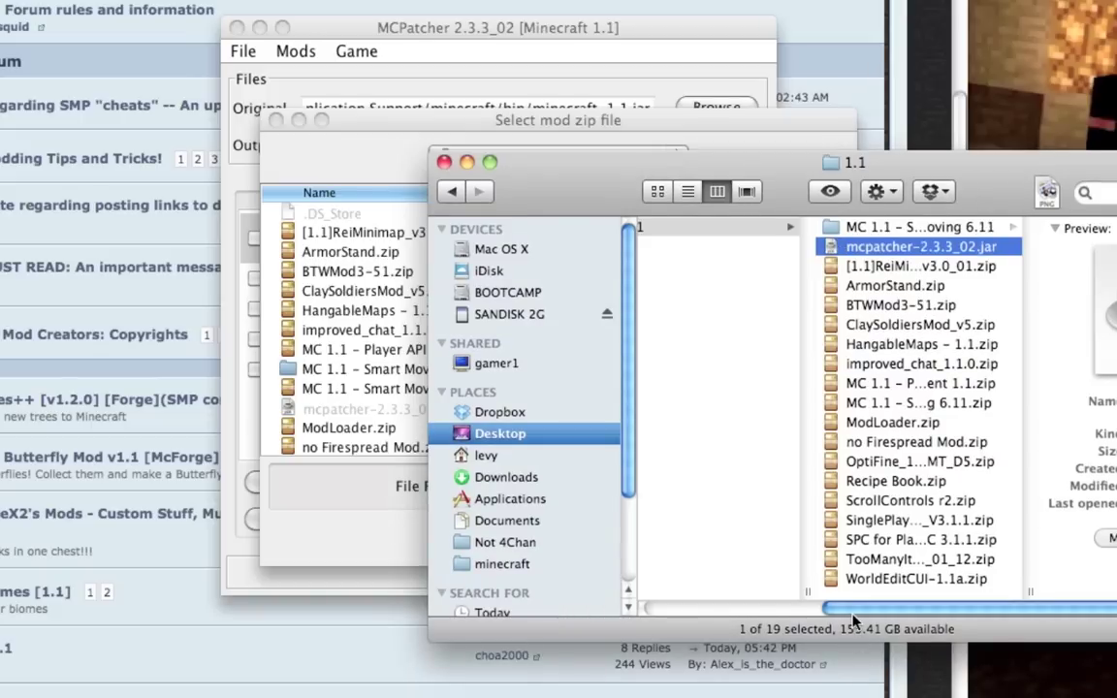
scroll(684, 587, "left", 5)
scroll(684, 587, "right", 6)
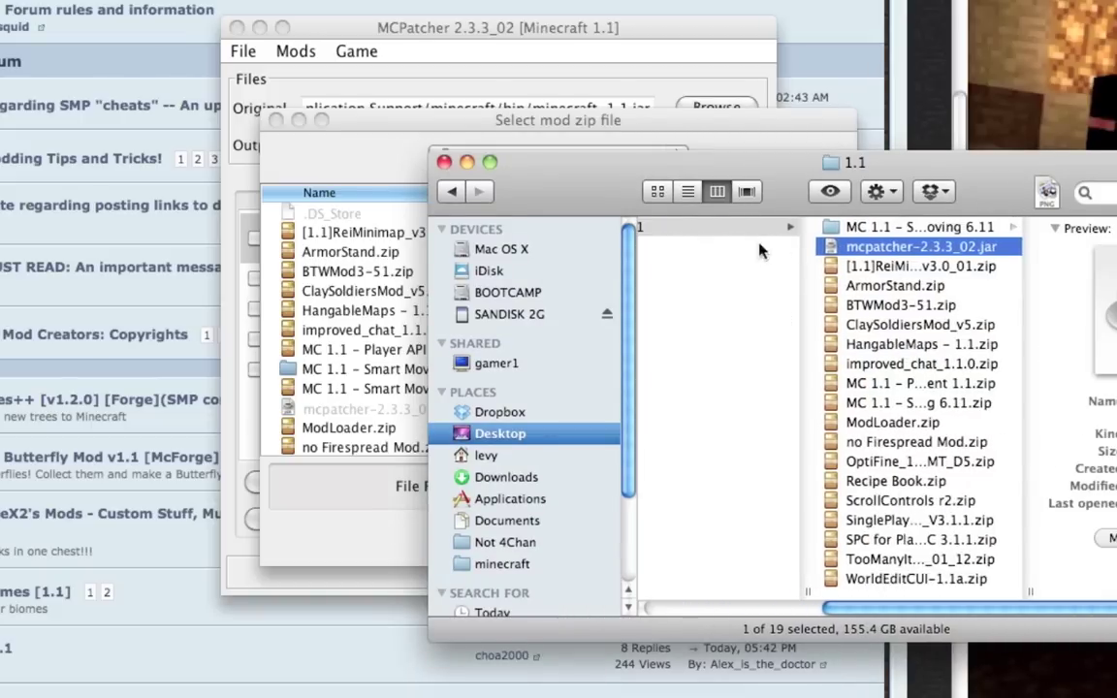
left_click(444, 162)
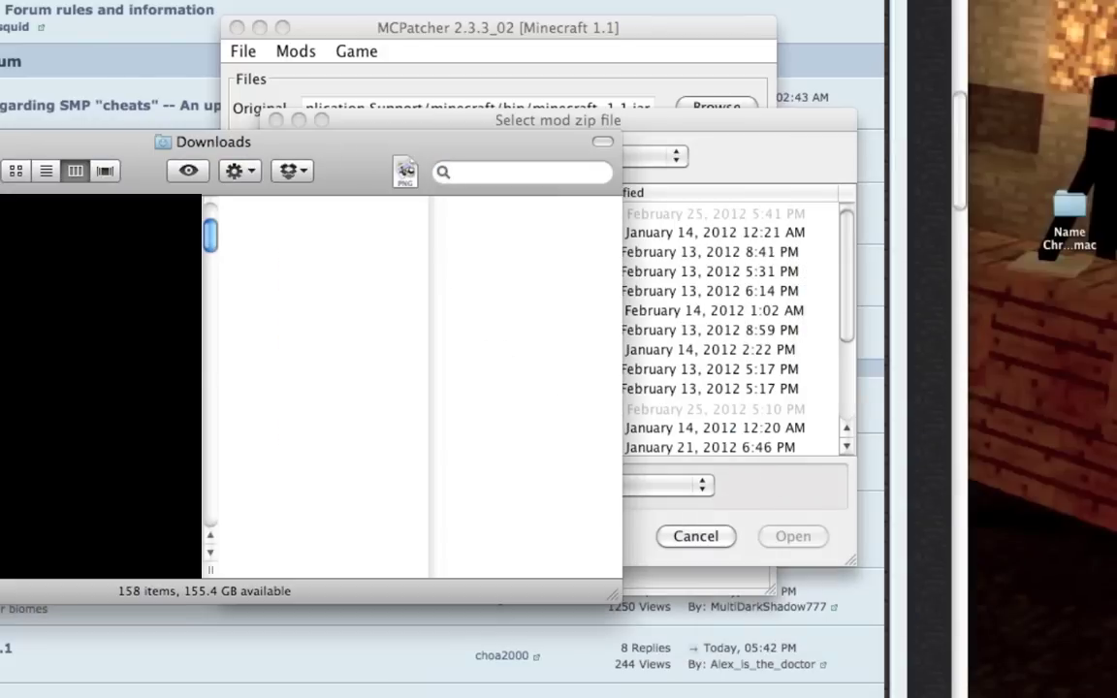
key("super+w")
Choose ModLoader.zip from the 1.1 folder and add it as an external mod.
left_click_drag(325, 114, 330, 108)
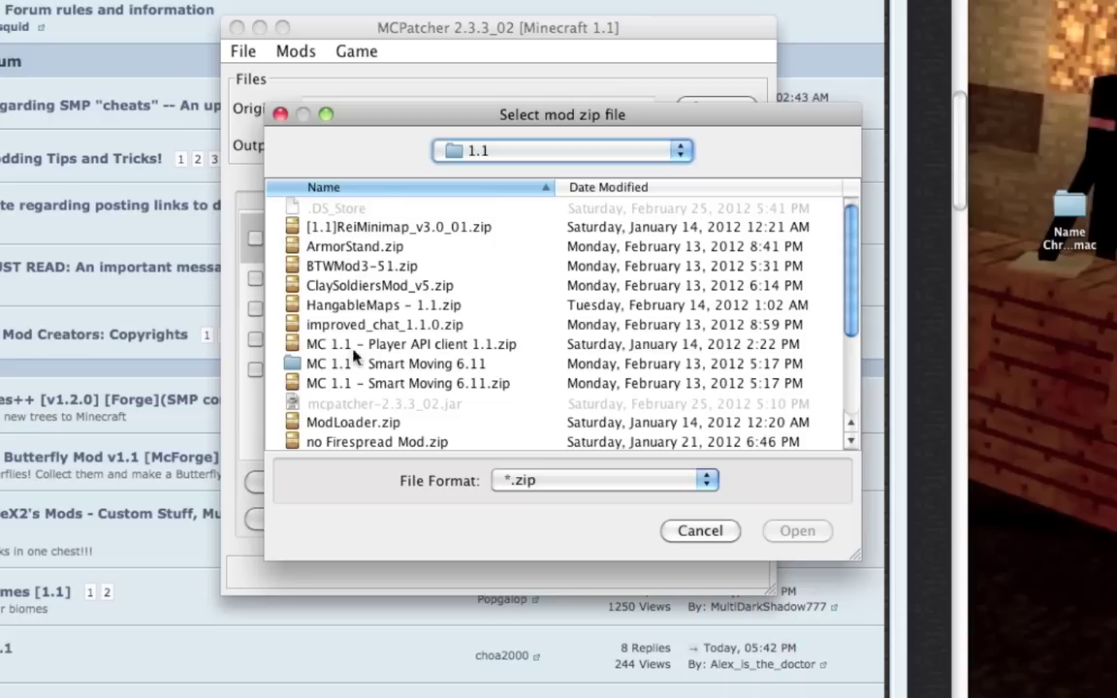
scroll(354, 382, "down", 5)
double_click(351, 286)
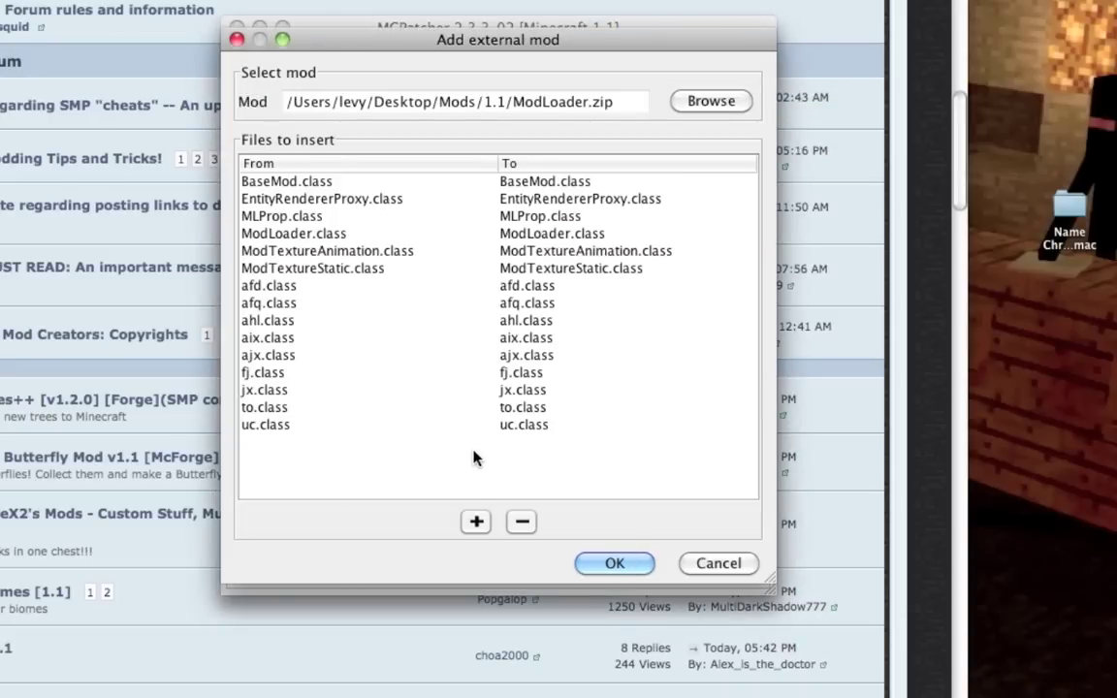
left_click(613, 563)
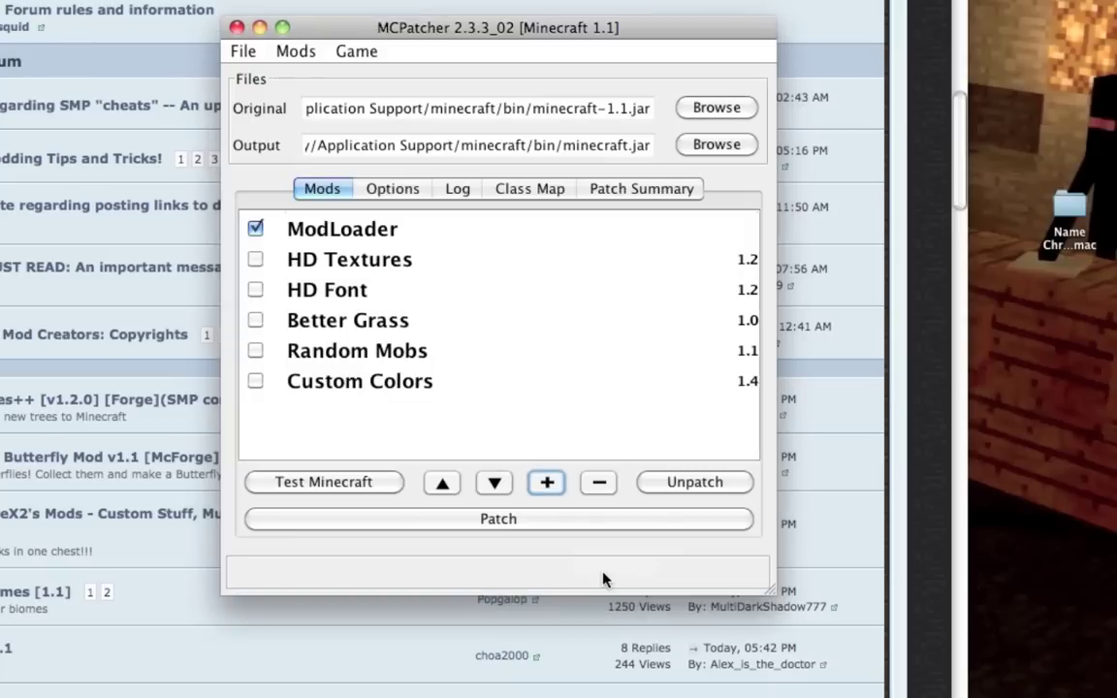
Move ModLoader down the mod list and back up to the top, one position at a time.
left_click(312, 223)
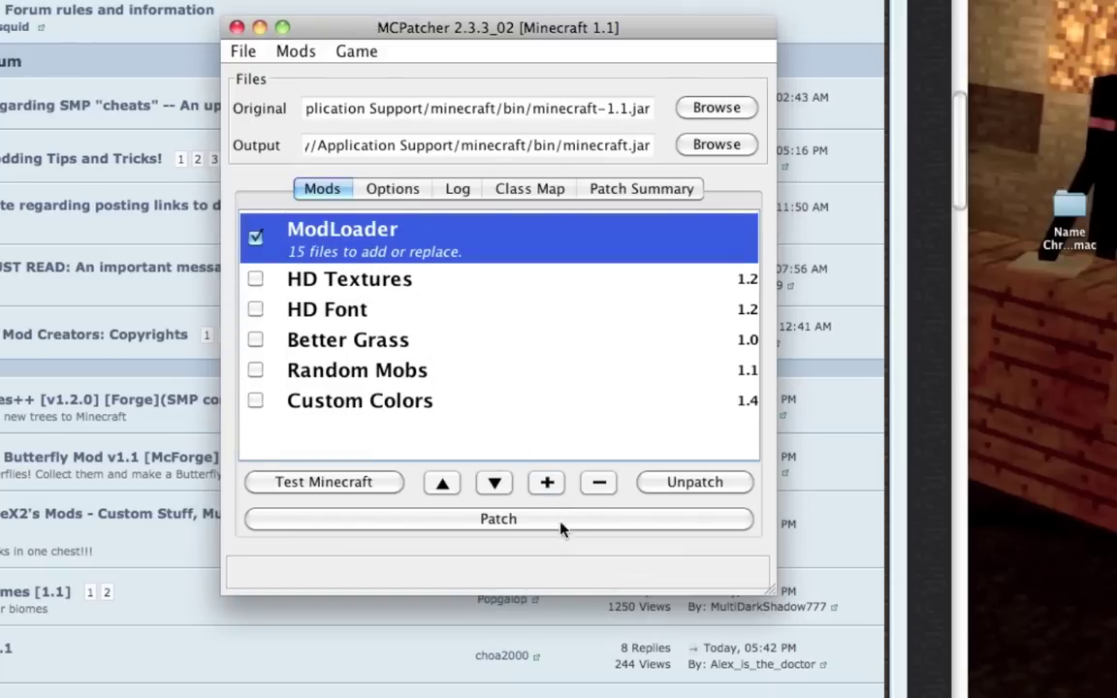
left_click(498, 484)
left_click(497, 484)
left_click(452, 489)
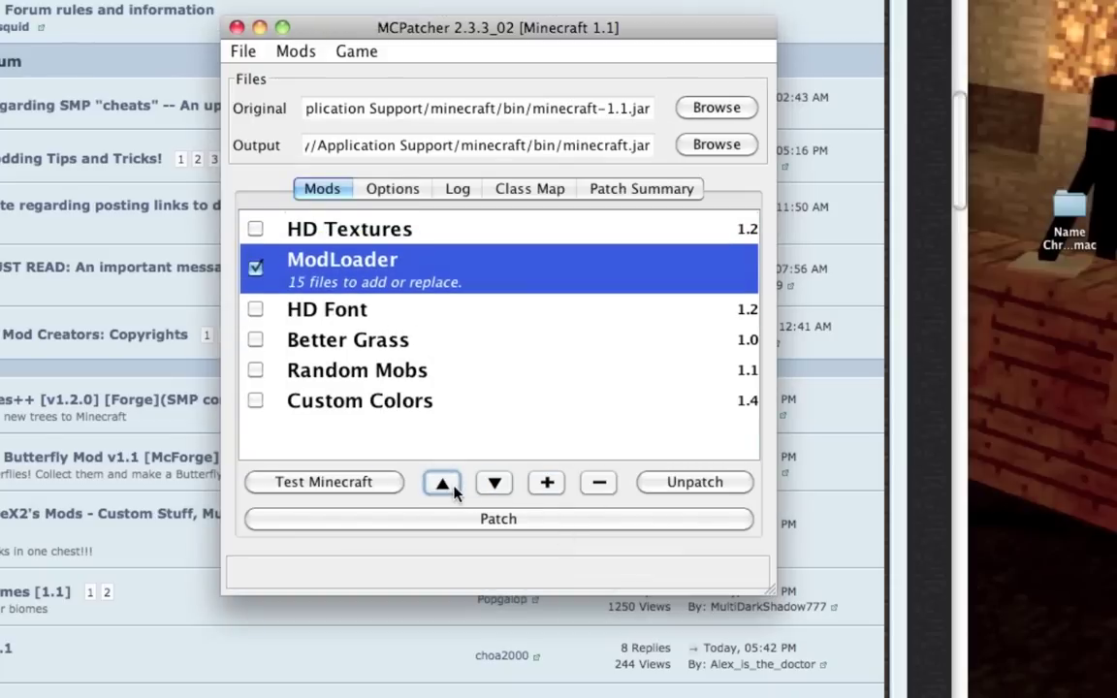
left_click(452, 490)
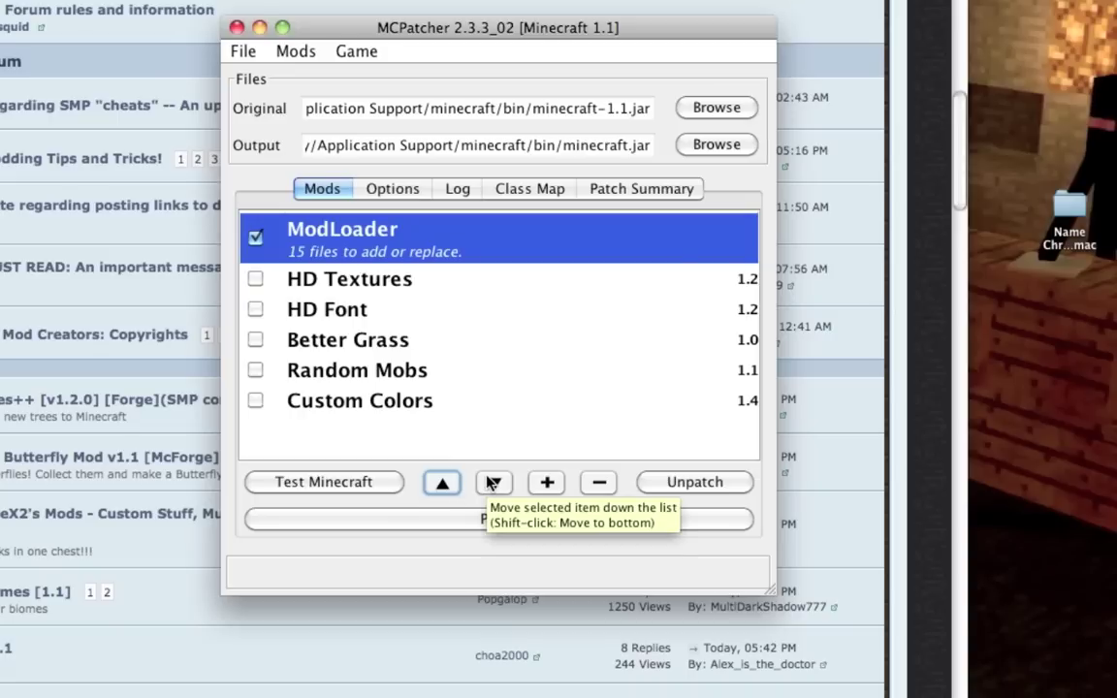
Send ModLoader directly to the bottom of the mod list and directly back to the top.
left_click(493, 481, "shift")
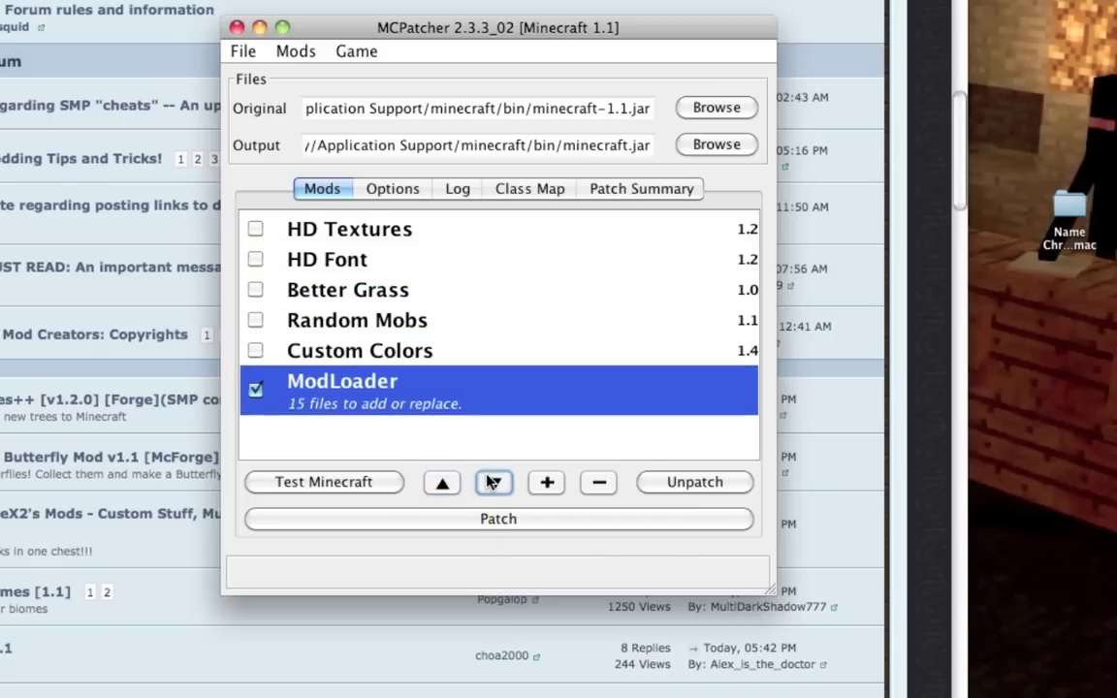
left_click(442, 482)
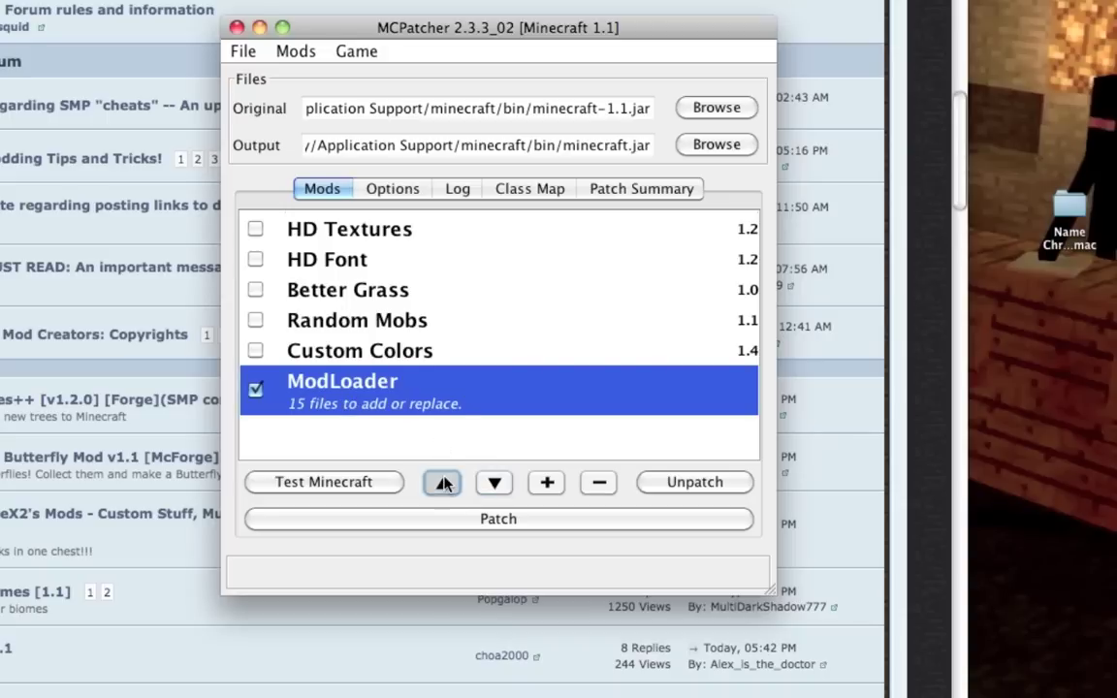
left_click(442, 483)
left_click(442, 483, "shift")
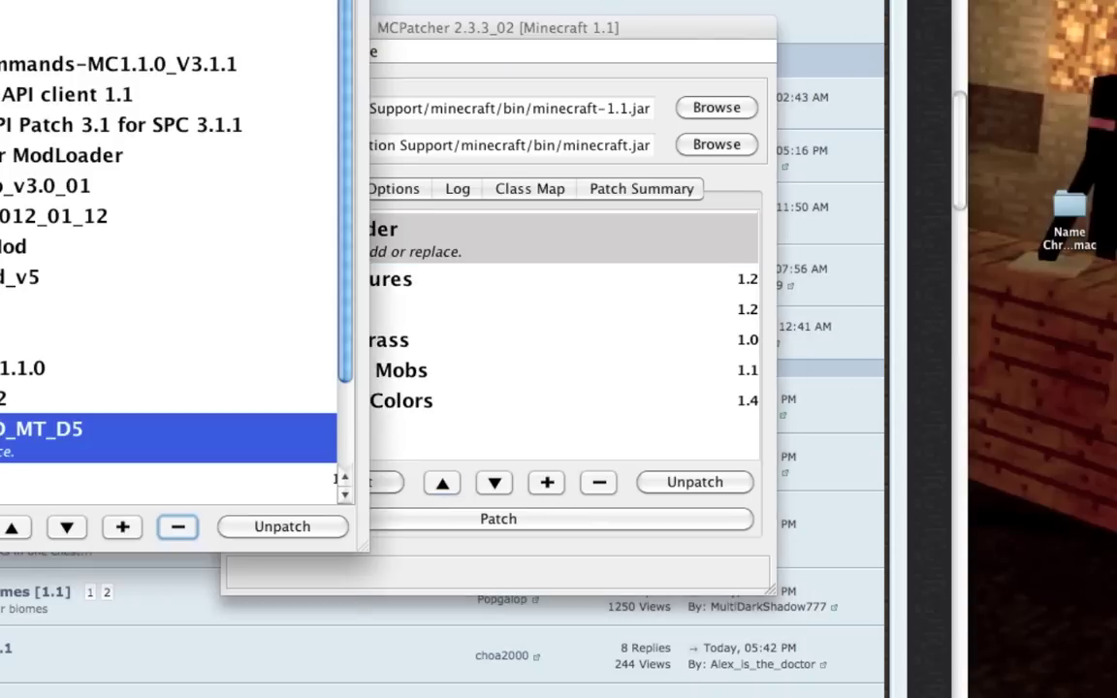
Place the mod-order screenshot beside the patcher window and open the mod zip chooser, moved clear of the patcher's file settings.
left_click_drag(126, 0, 1100, 36)
left_click_drag(550, 26, 499, 29)
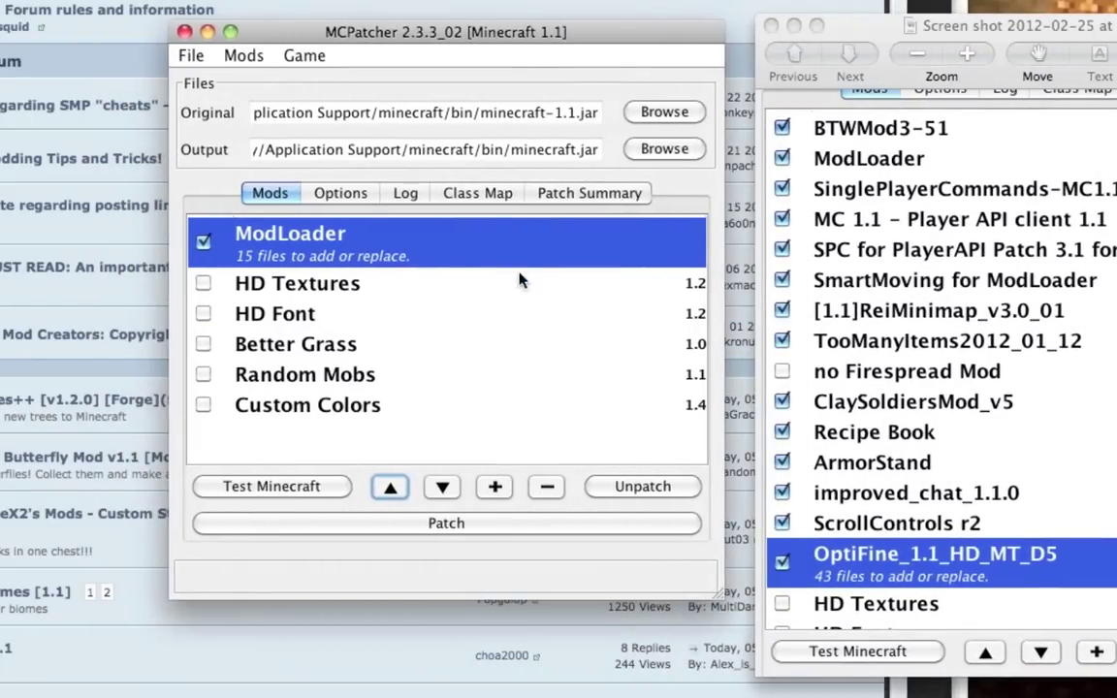
left_click(495, 486)
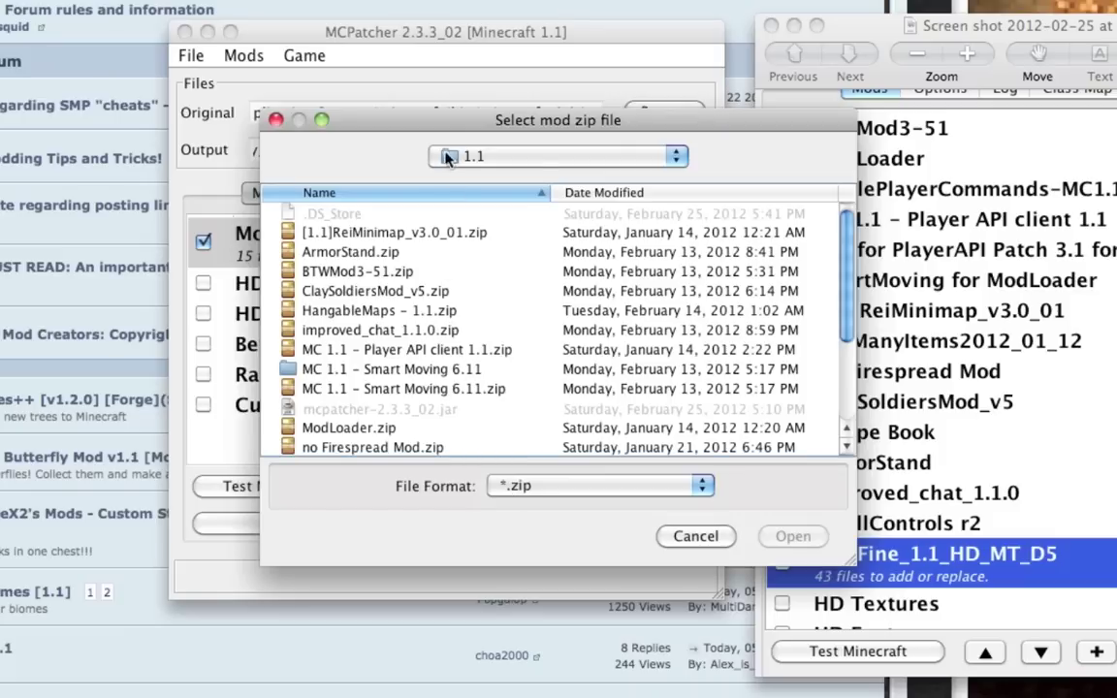
left_click_drag(442, 131, 507, 228)
Choose BTWMod3-51.zip from the 1.1 folder and select its MINECRAFT-JAR folder to add to minecraft.jar.
scroll(386, 401, "down", 4)
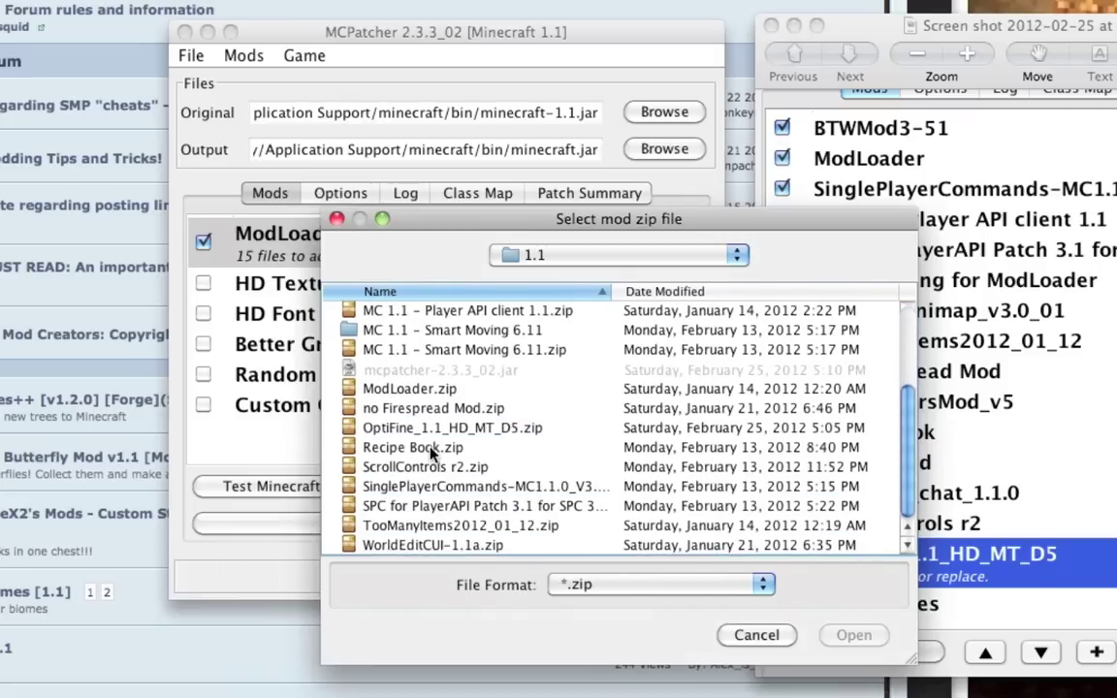
scroll(368, 398, "up", 4)
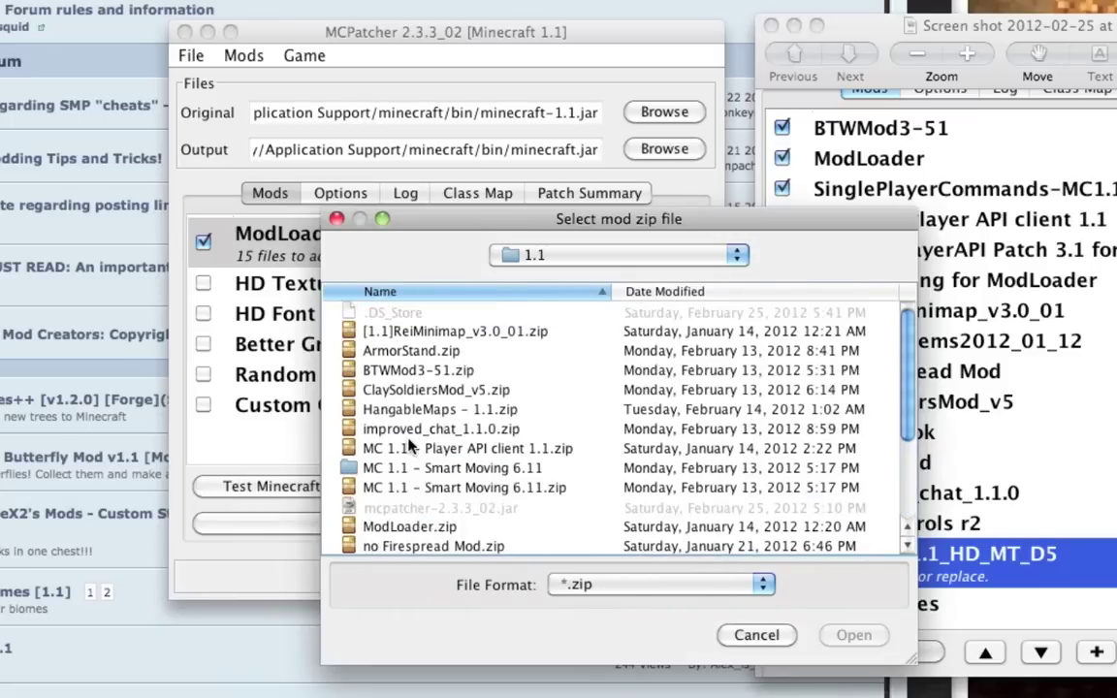
double_click(387, 351)
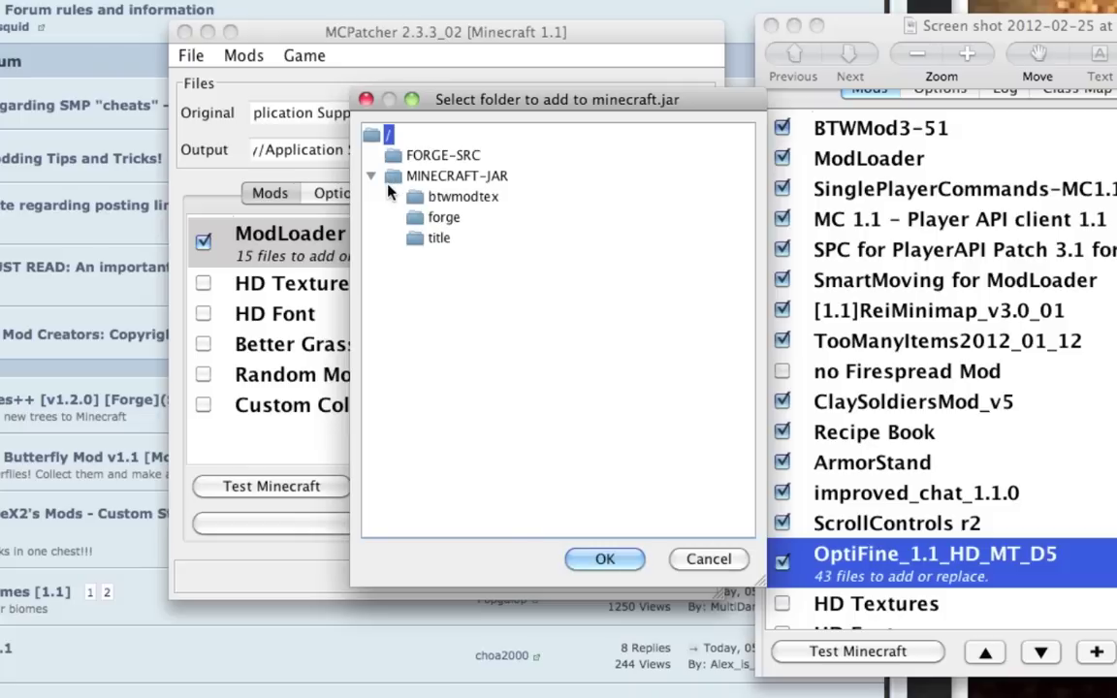
left_click(428, 176)
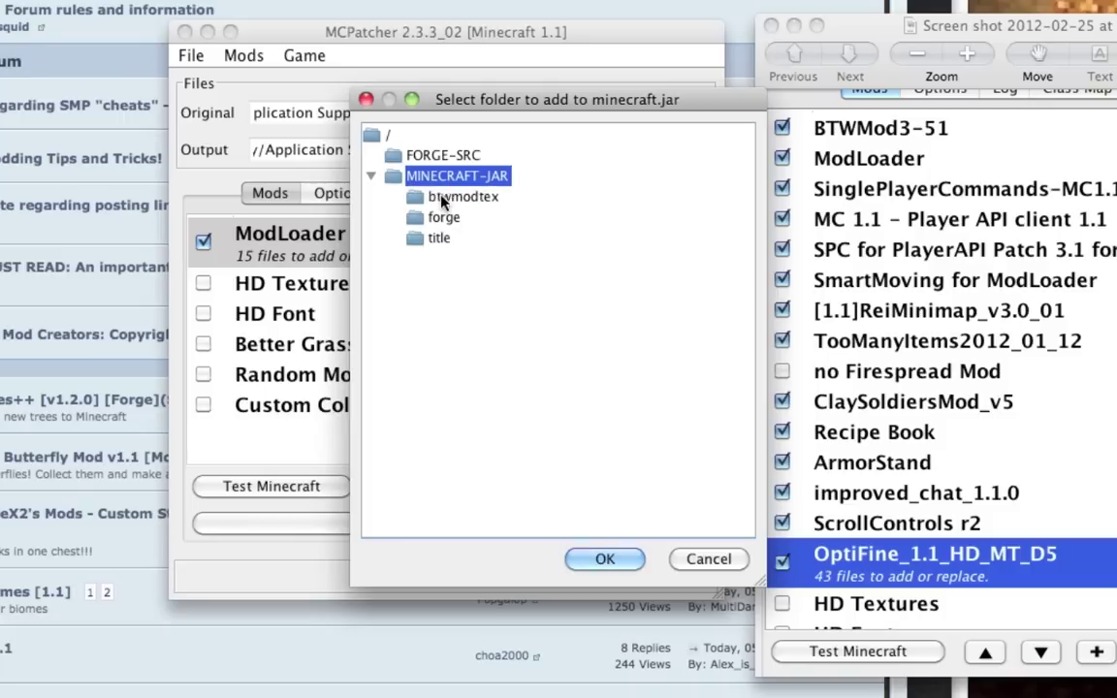
left_click(603, 559)
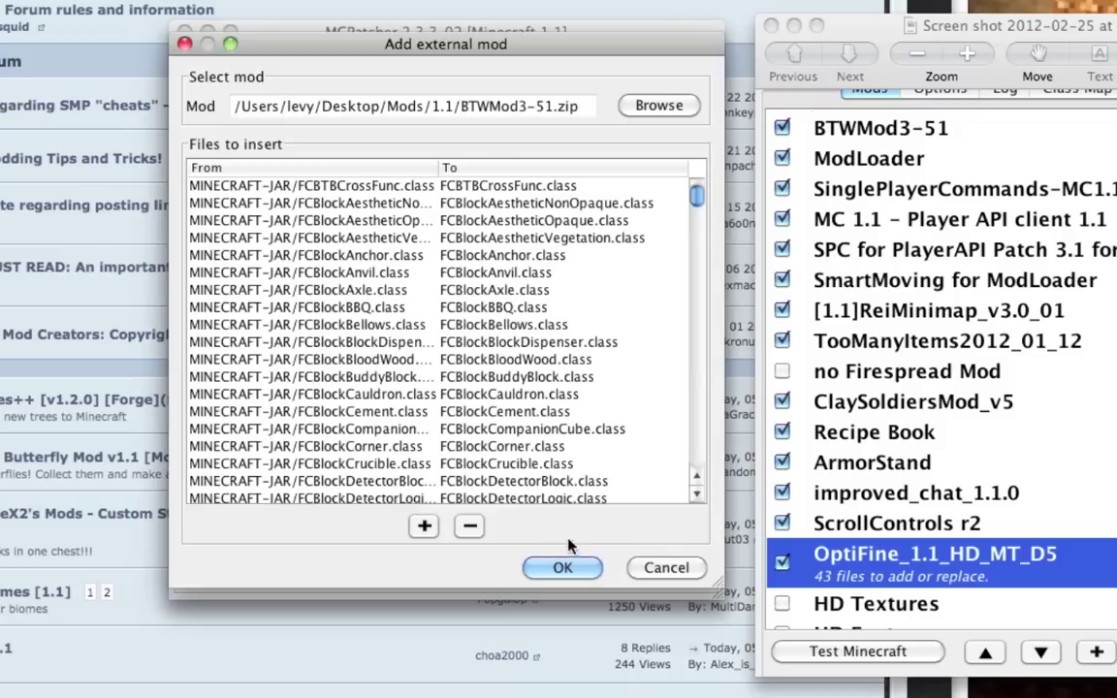
Examine the list of BTWMod3-51 files to insert, comparing their MINECRAFT-JAR source paths with their destination names.
scroll(446, 358, "down", 10)
scroll(427, 340, "down", 5)
scroll(404, 316, "up", 15)
scroll(508, 397, "down", 10)
scroll(494, 424, "up", 1)
scroll(508, 397, "down", 15)
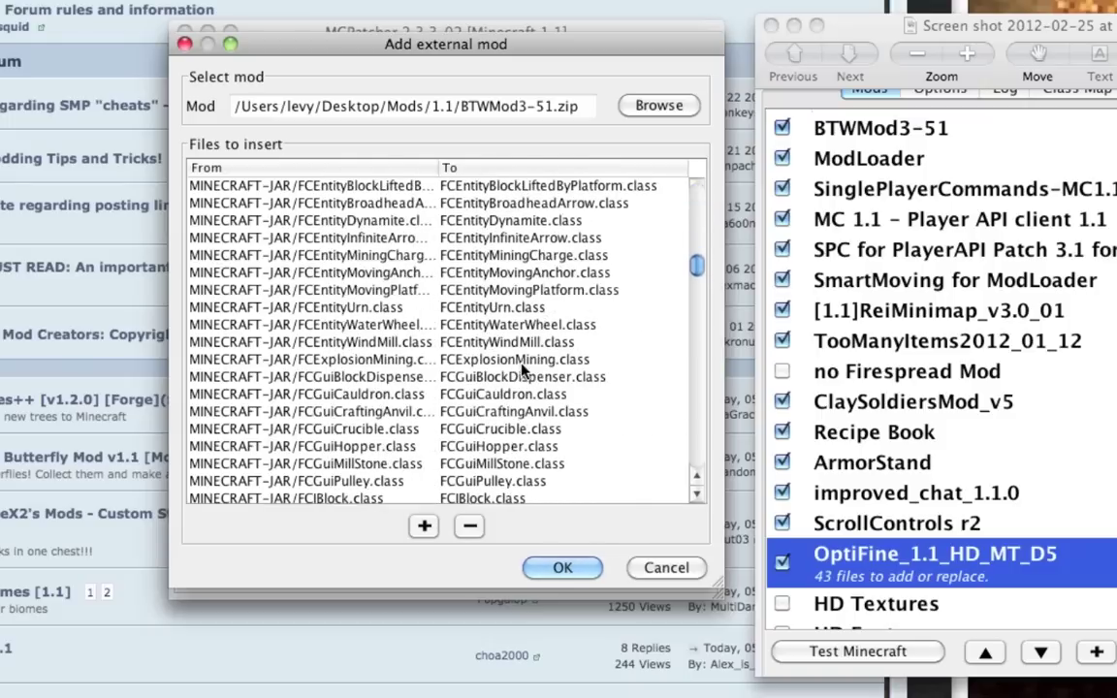
scroll(522, 370, "down", 20)
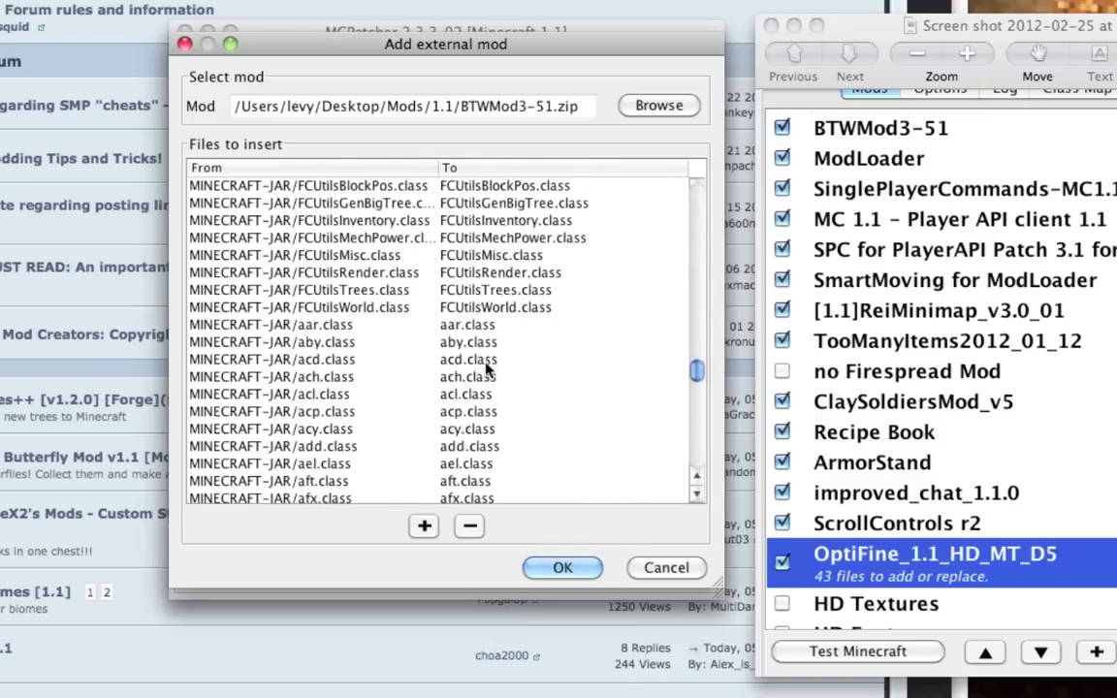
scroll(484, 369, "up", 5)
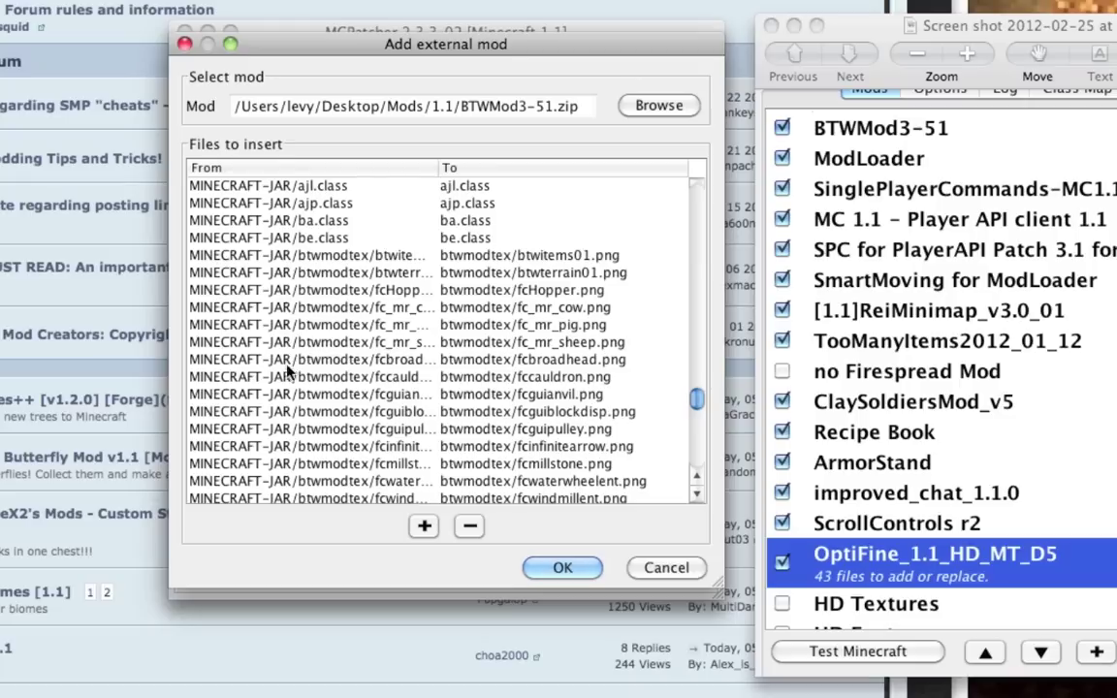
scroll(388, 308, "down", 10)
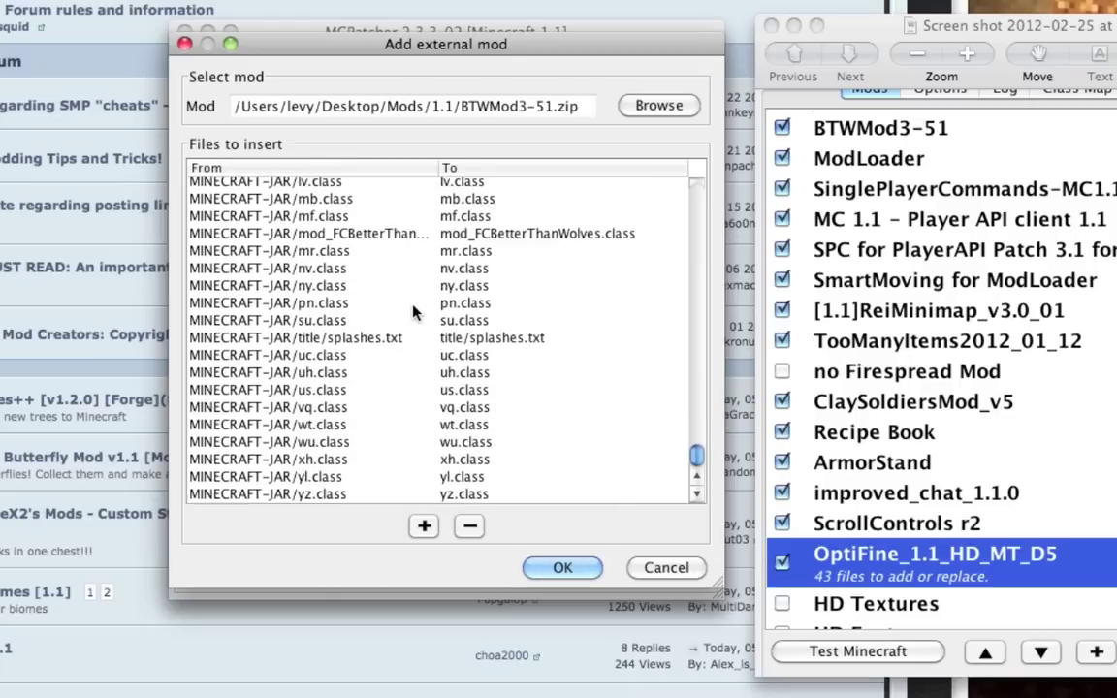
Remove title/splashes.txt from the BTWMod3-51 files to insert and check the rest of the list.
left_click(376, 344)
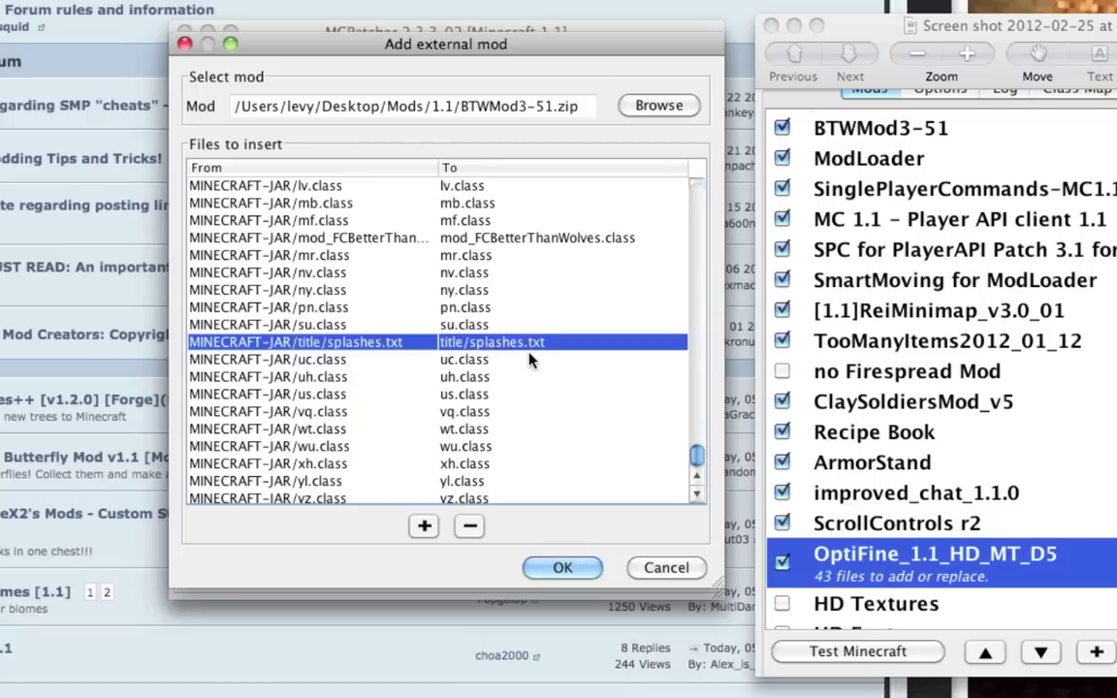
left_click(469, 527)
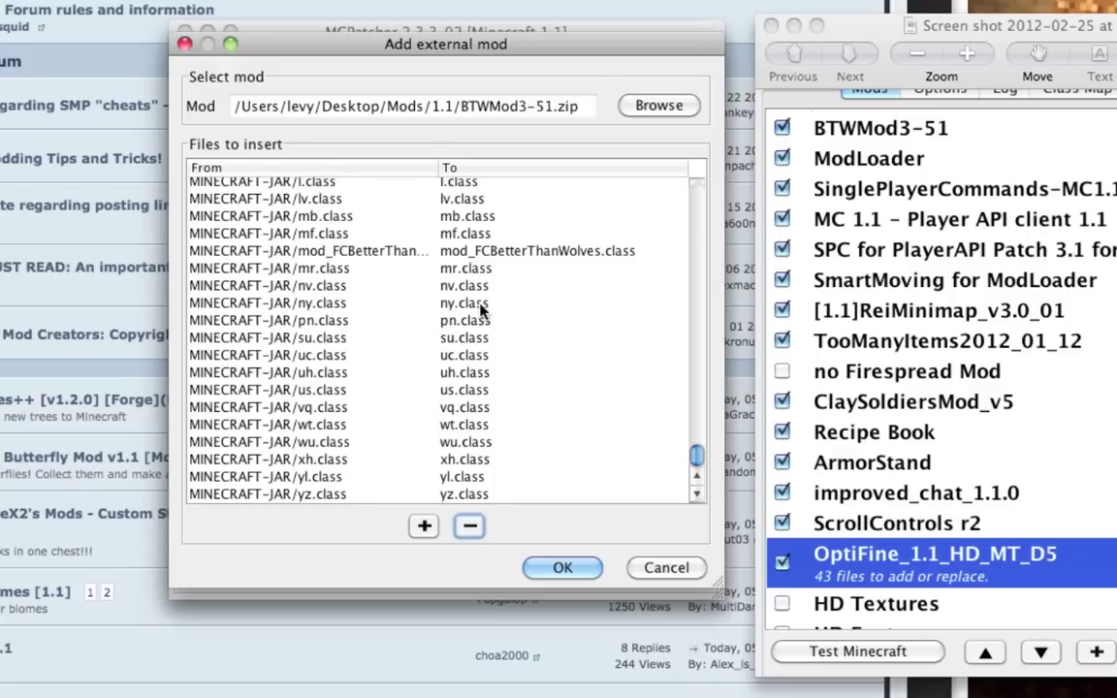
scroll(479, 308, "up", 5)
scroll(479, 308, "up", 7)
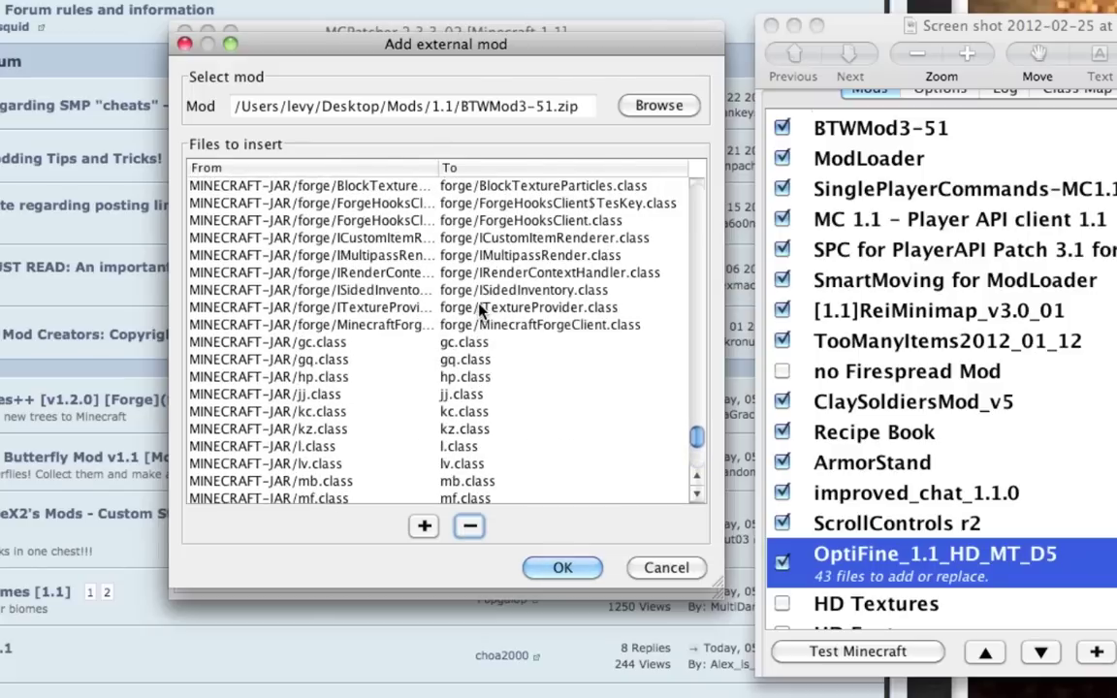
scroll(479, 308, "up", 10)
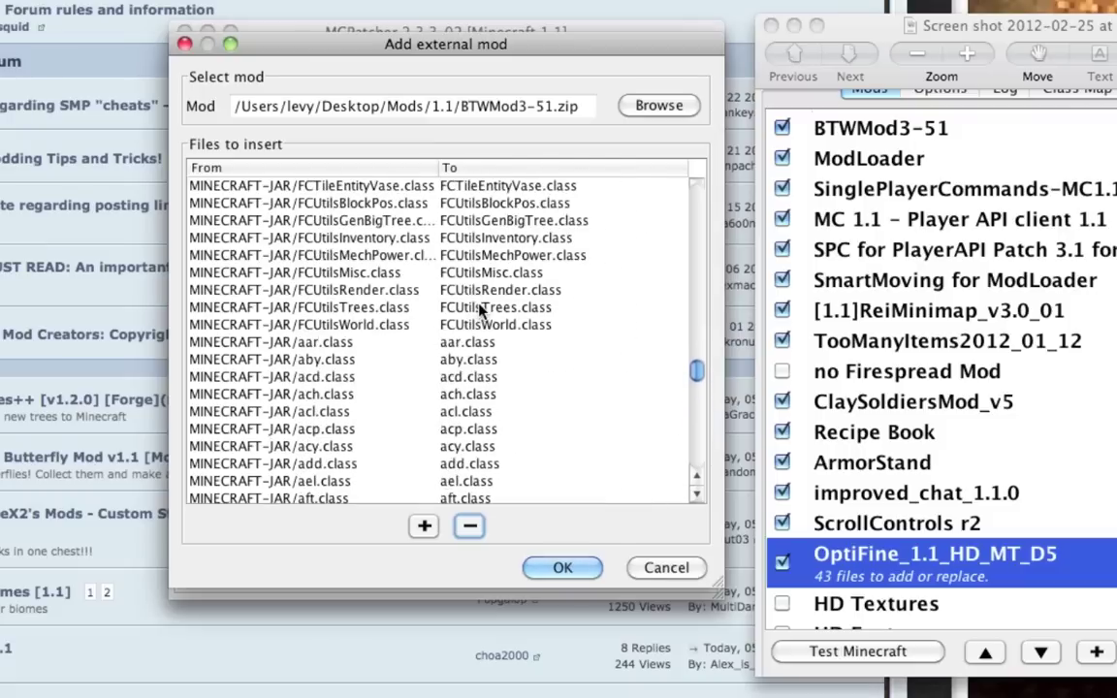
scroll(479, 308, "up", 10)
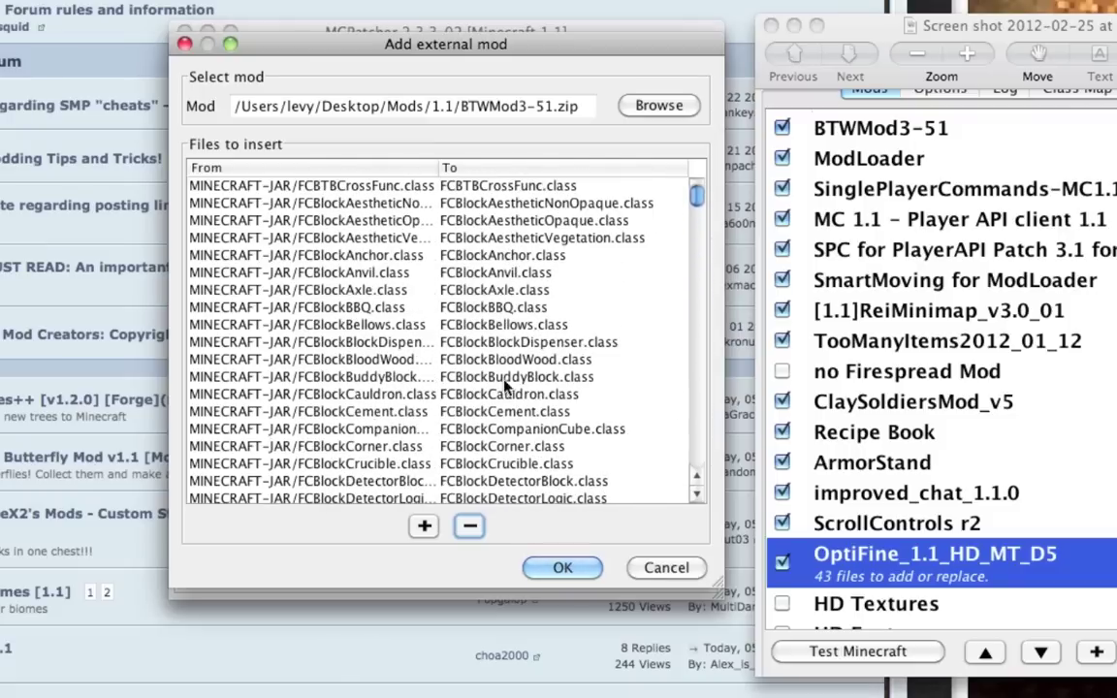
scroll(504, 385, "down", 20)
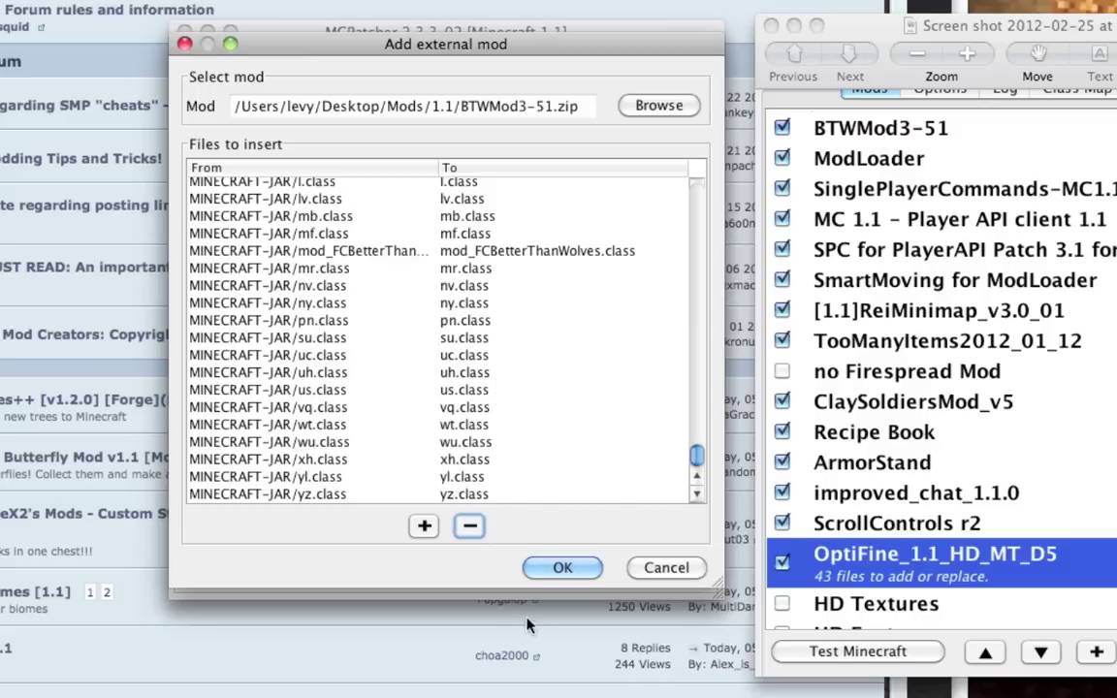
Add BTWMod3-51 to the mod list and move it above ModLoader.
left_click(548, 567)
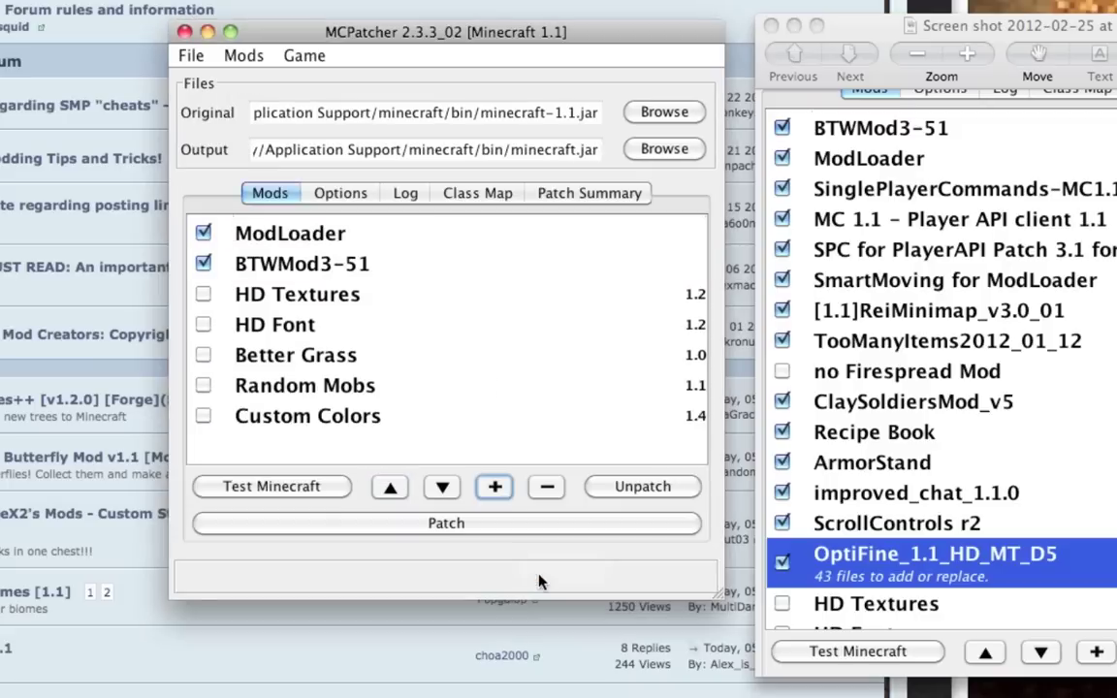
left_click(325, 273)
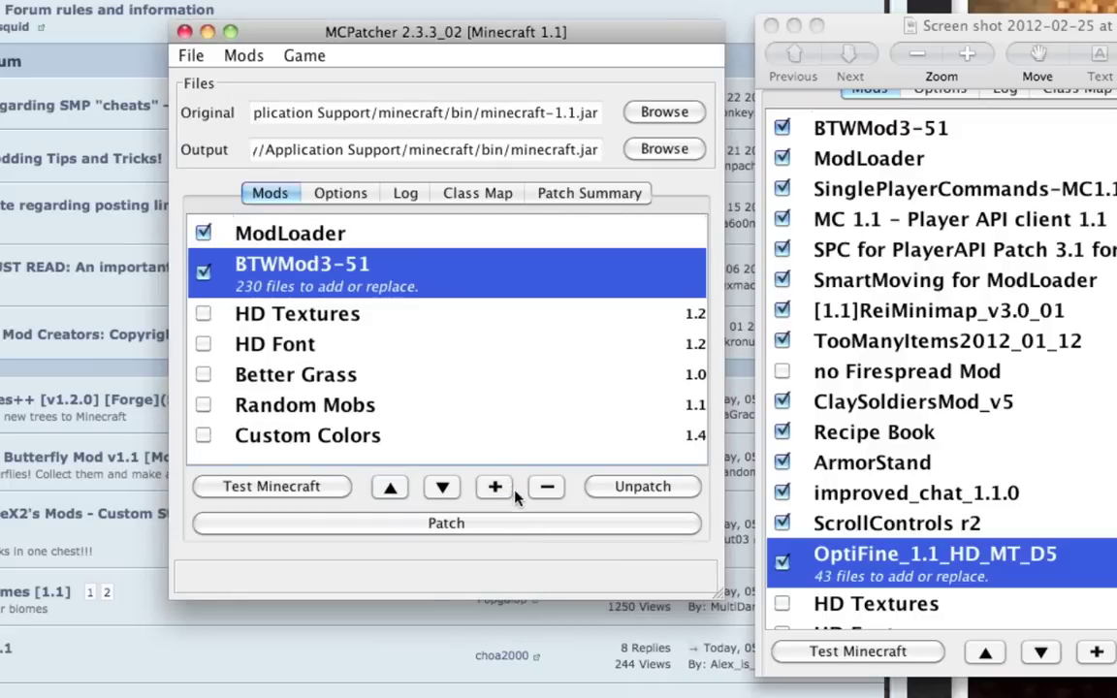
left_click(393, 488)
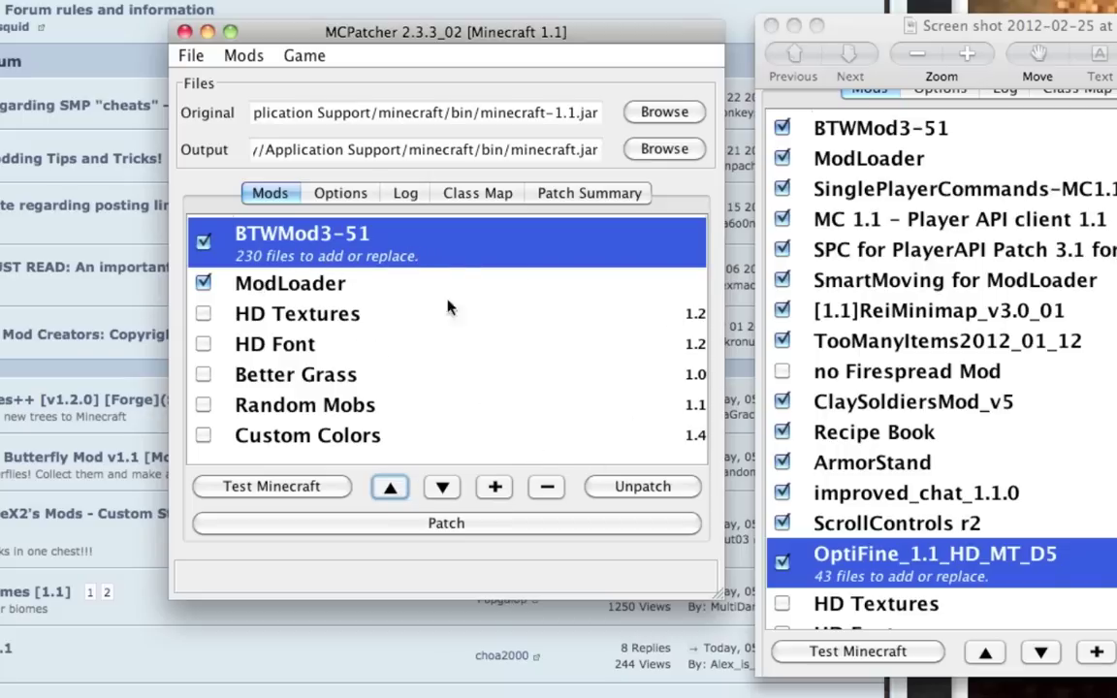
Choose SinglePlayerCommands-MC1.1.0_V3.1.1.zip from the 1.1 folder as the next external mod.
left_click(496, 490)
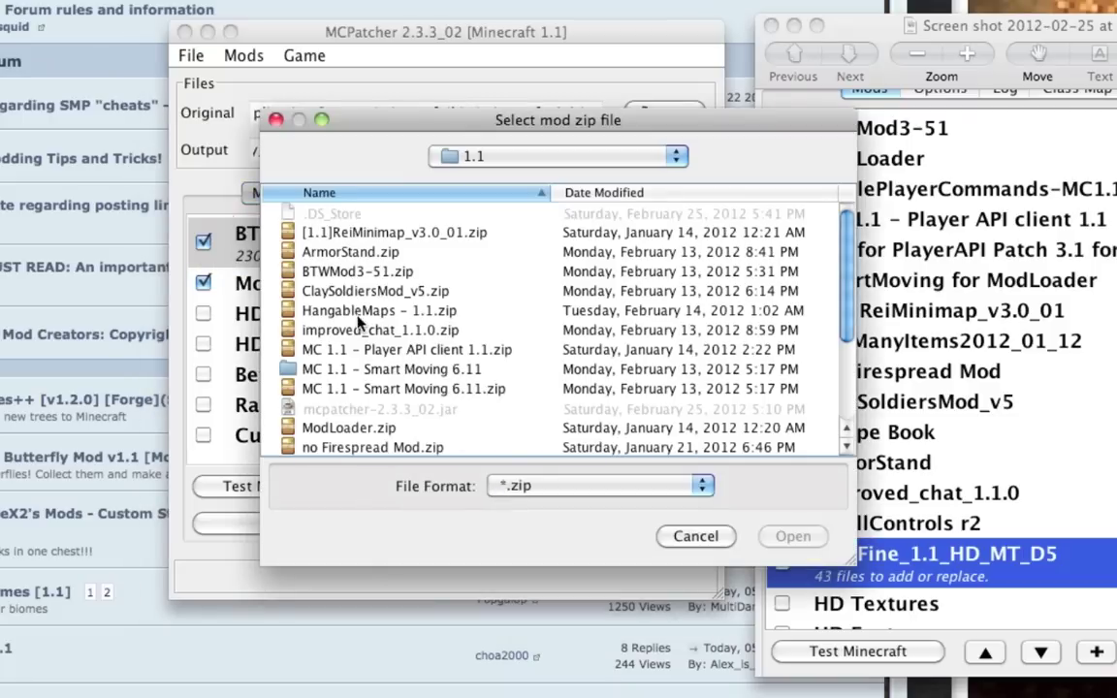
scroll(359, 323, "down", 3)
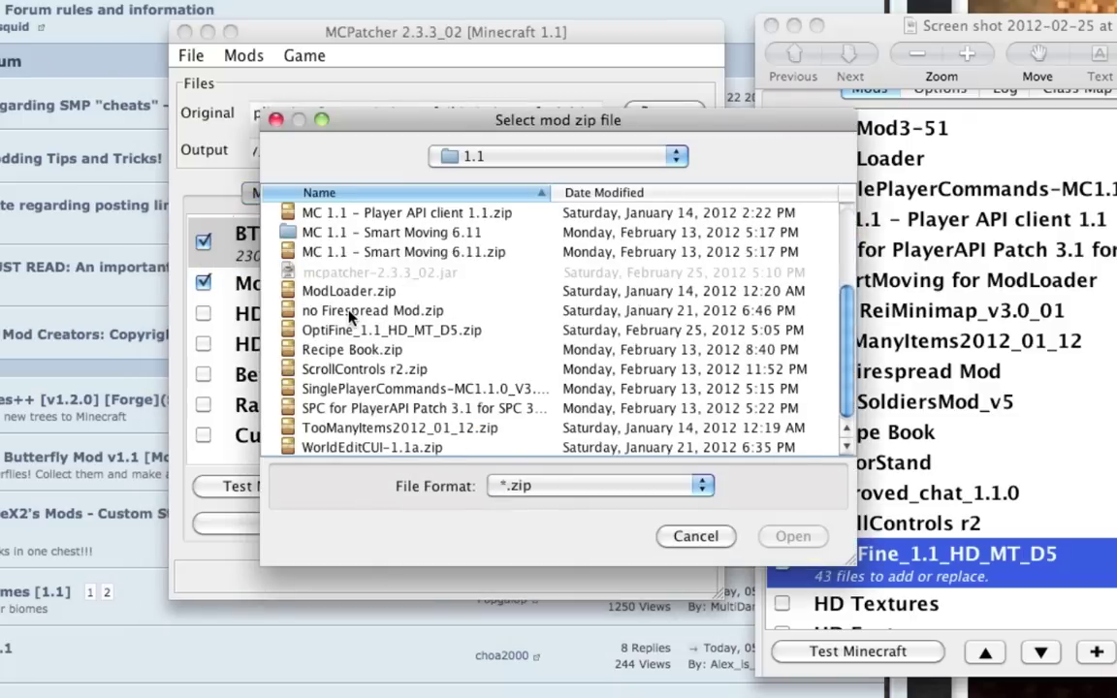
double_click(345, 391)
Remove readme.txt and WorldEdit.jar from the SinglePlayerCommands files to insert and add the mod to the list.
scroll(306, 332, "down", 5)
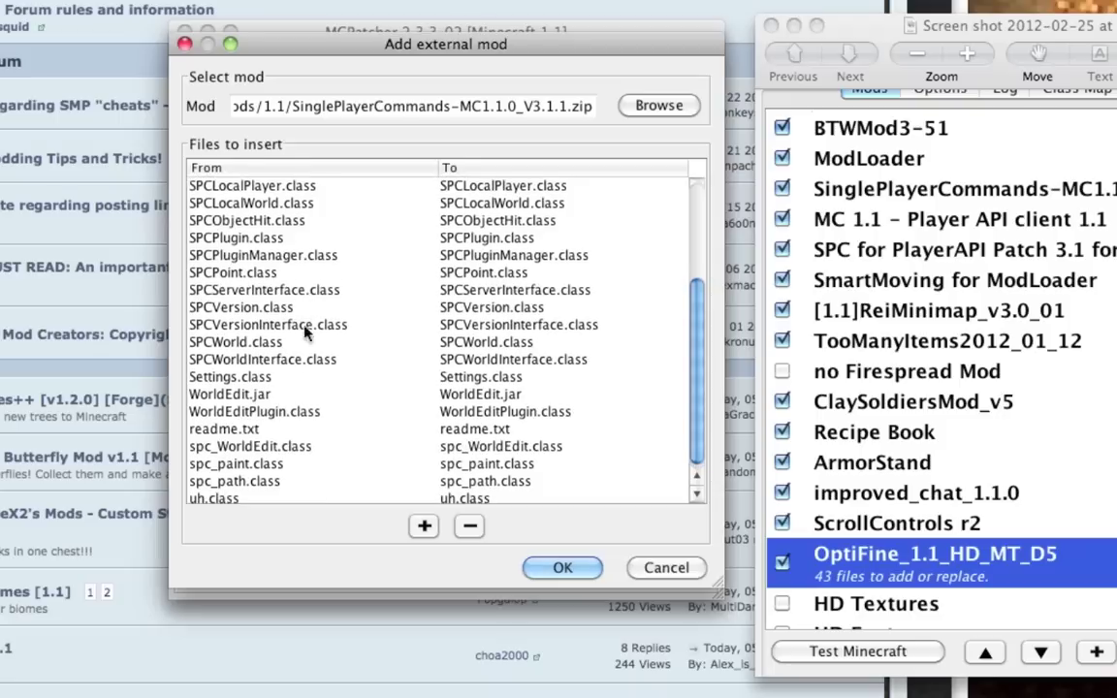
left_click(281, 430)
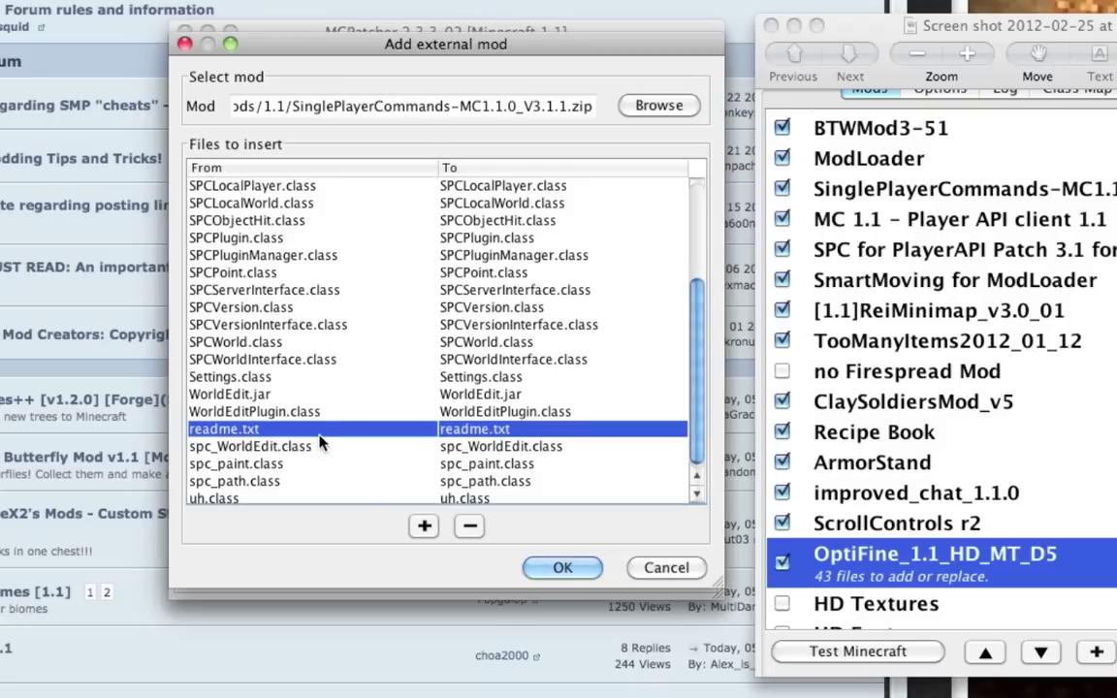
left_click(469, 525)
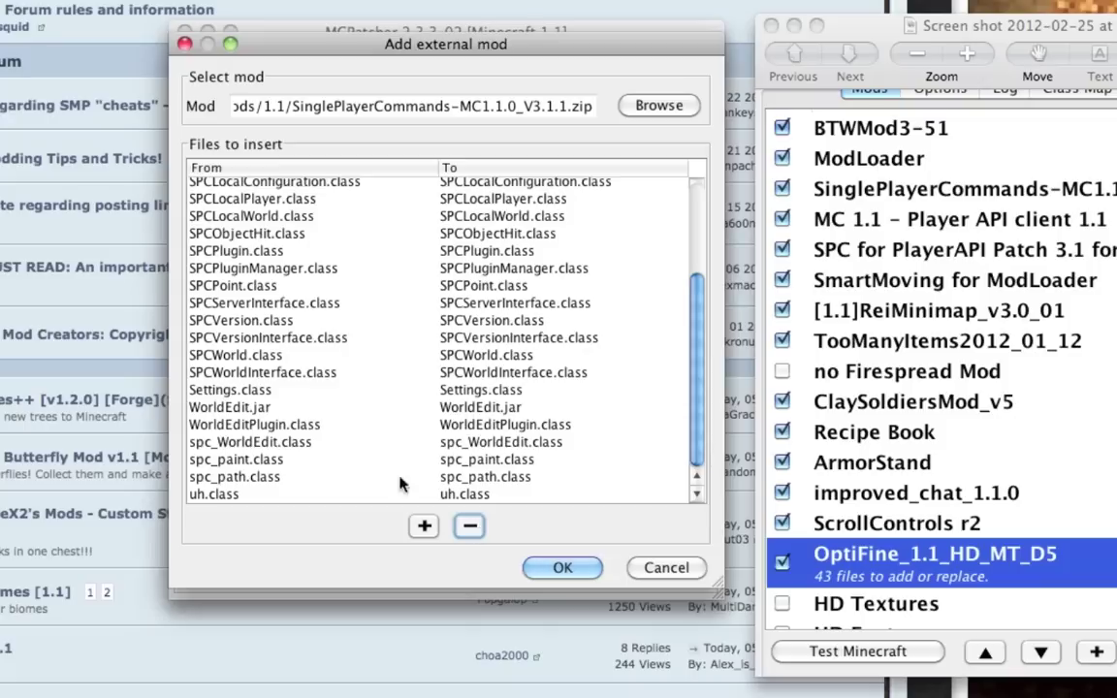
left_click(231, 407)
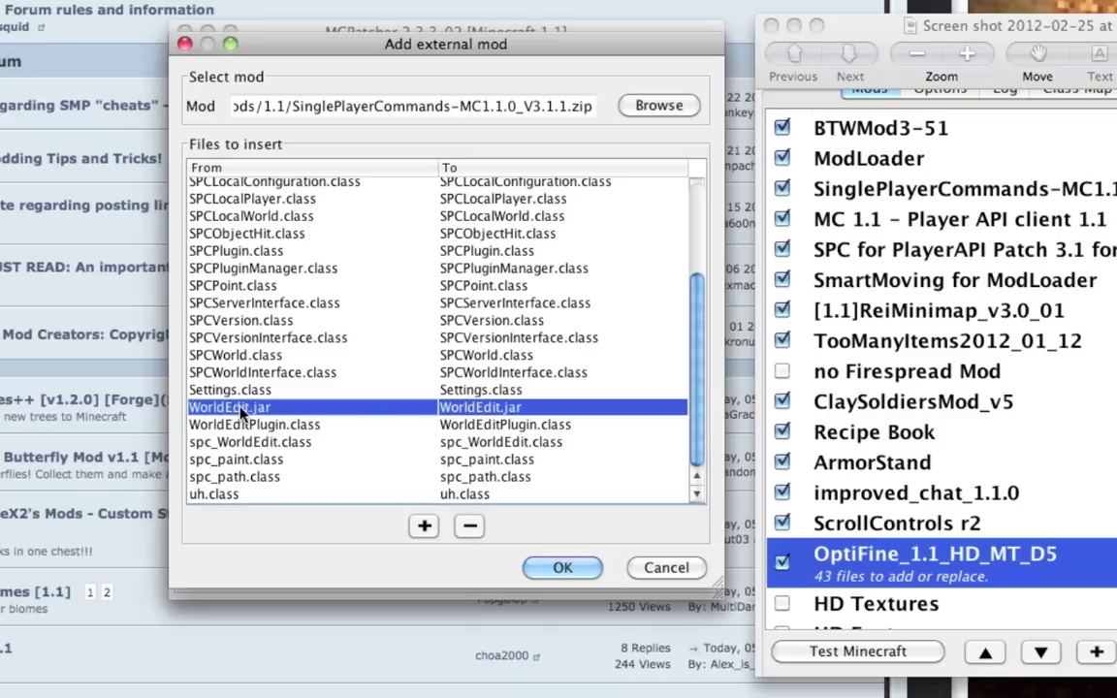
left_click(469, 528)
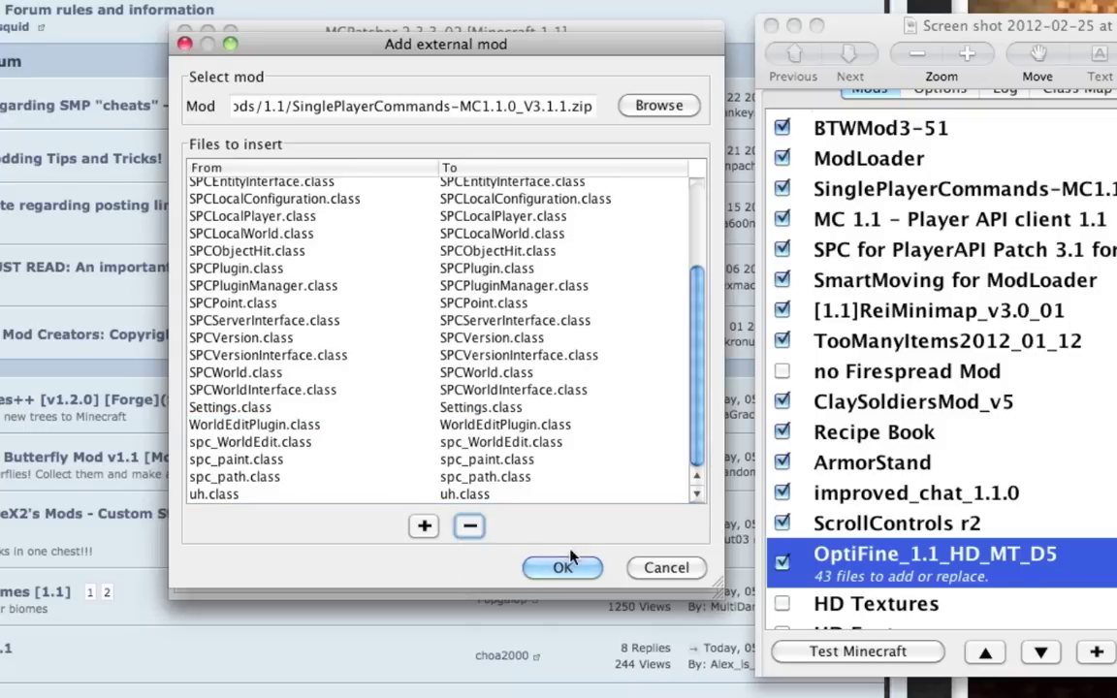
scroll(388, 326, "up", 3)
scroll(388, 326, "down", 3)
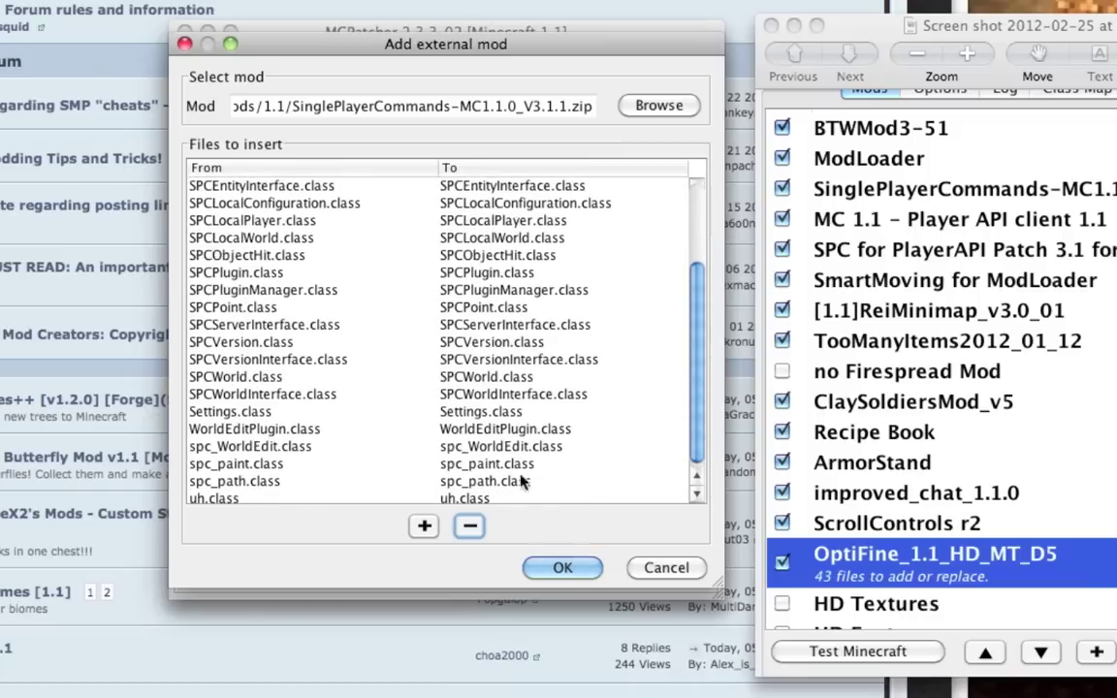
left_click(561, 568)
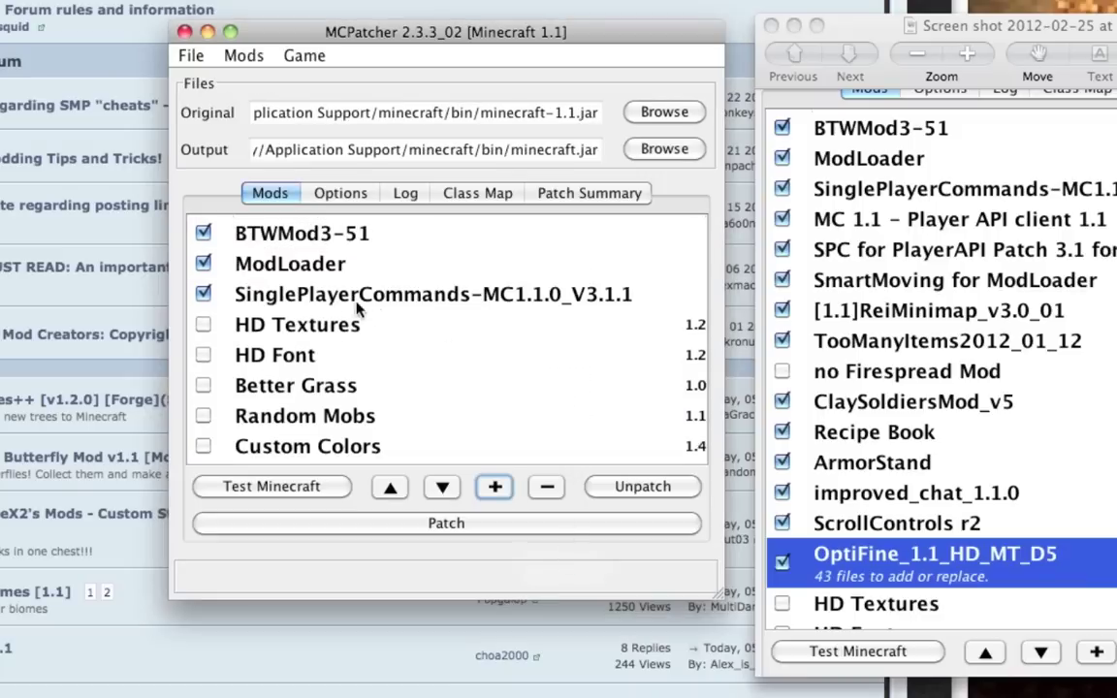
Choose MC 1.1 - Player API client 1.1.zip from the 1.1 folder as another external mod.
left_click(495, 488)
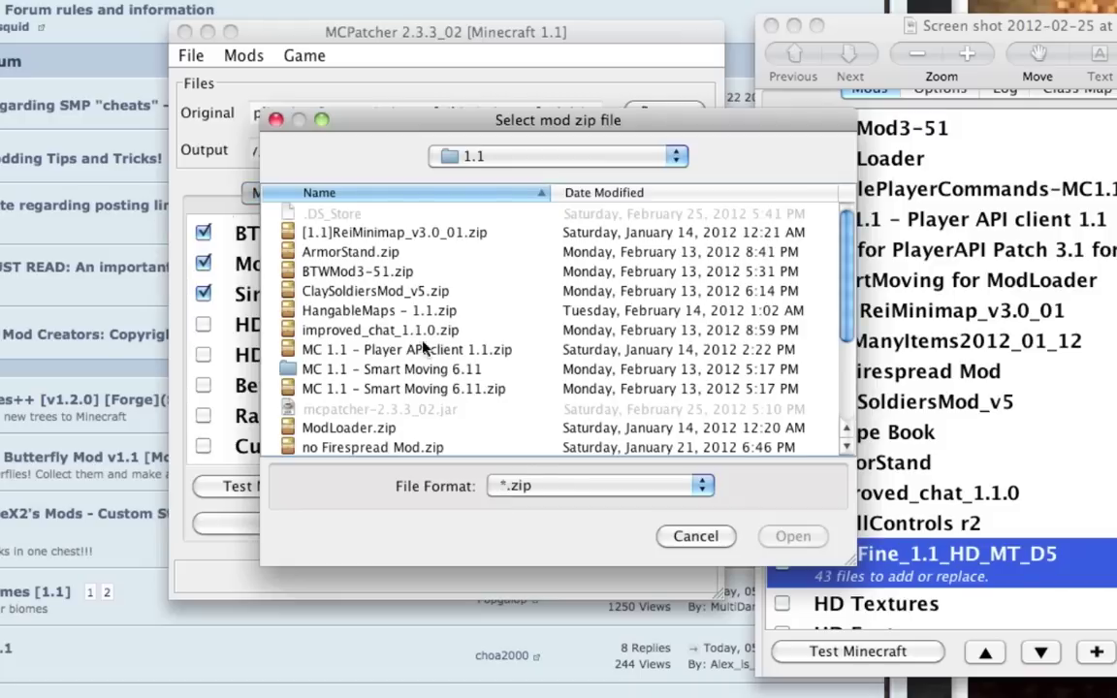
left_click(395, 351)
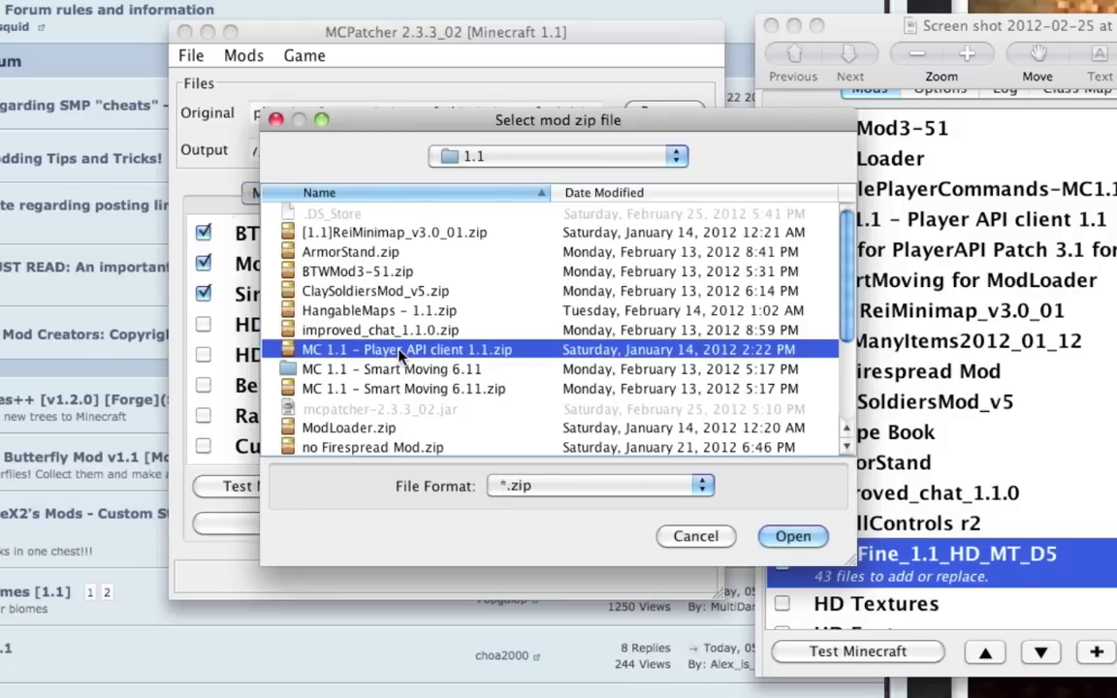
left_click(790, 537)
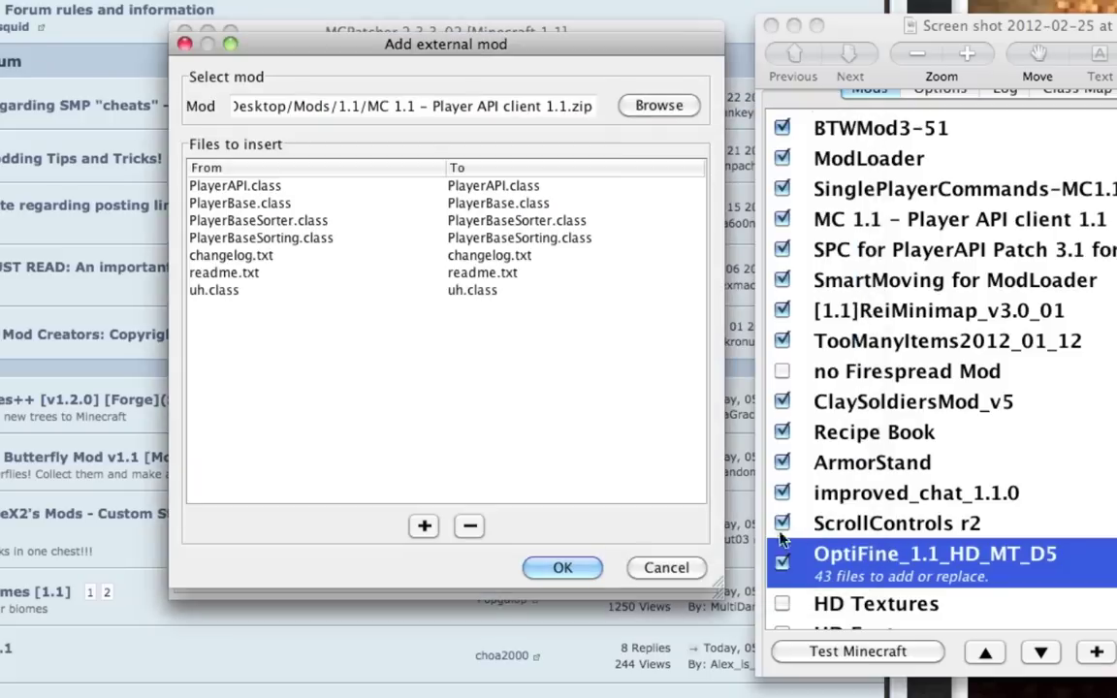
Remove readme.txt and changelog.txt from the Player API client files to insert and add the mod to the list.
left_click(232, 274)
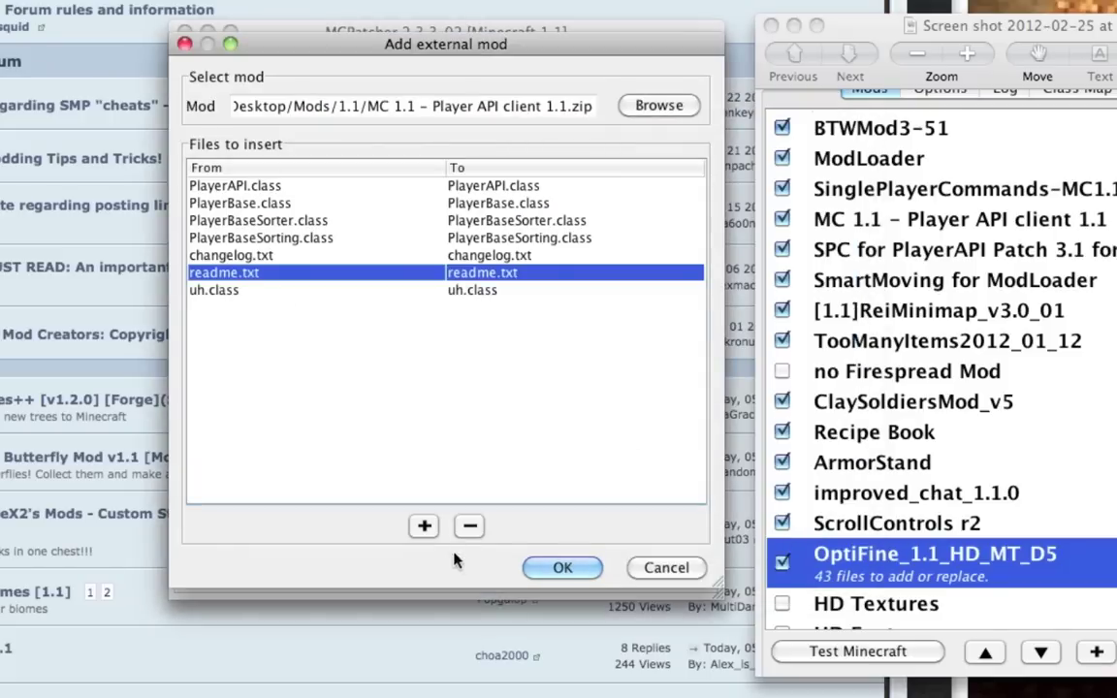
left_click(469, 525)
left_click(250, 256)
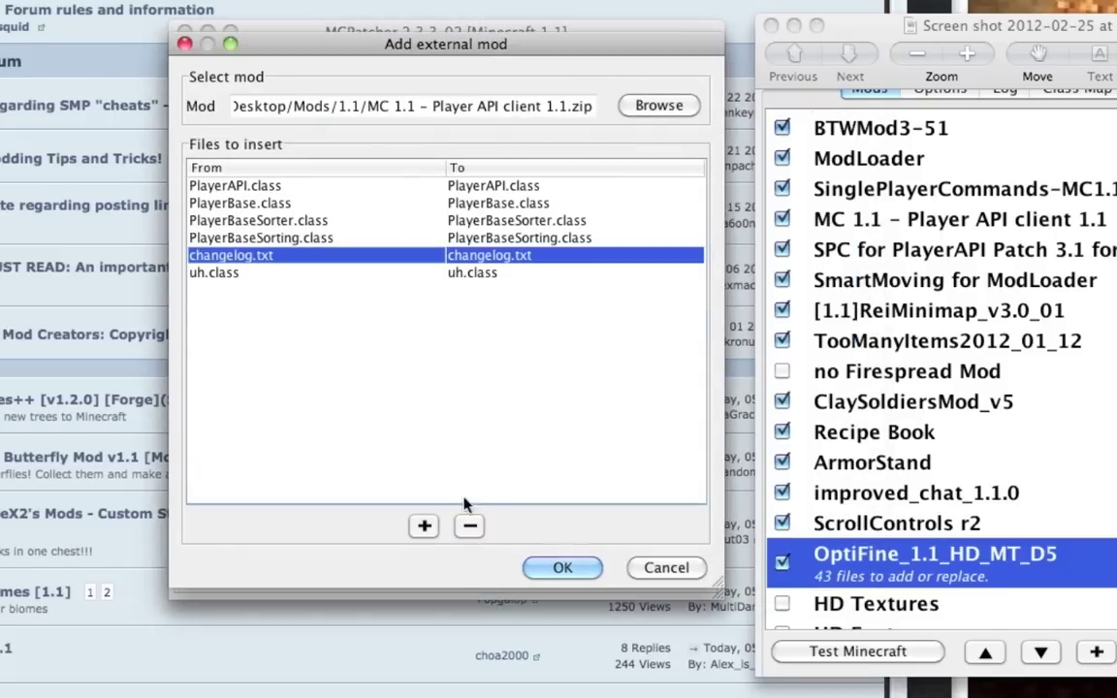
left_click(470, 526)
left_click(562, 568)
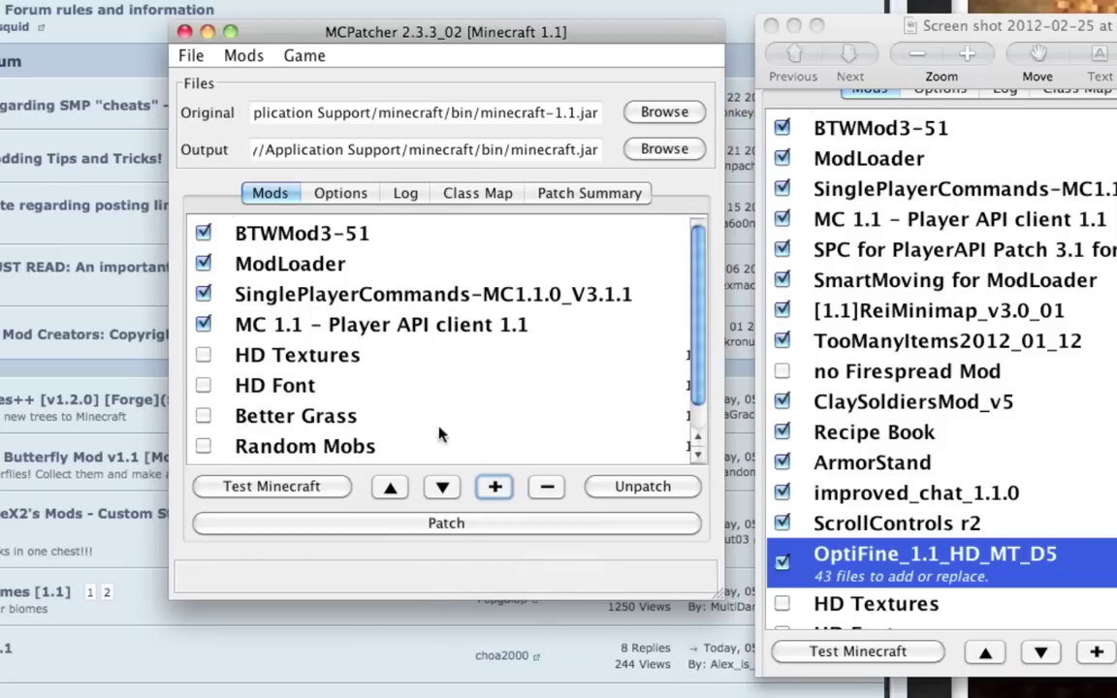
Choose SPC for PlayerAPI Patch 3.1 for SPC 3.1.1.zip from the 1.1 folder as an external mod.
left_click(494, 486)
scroll(445, 367, "down", 4)
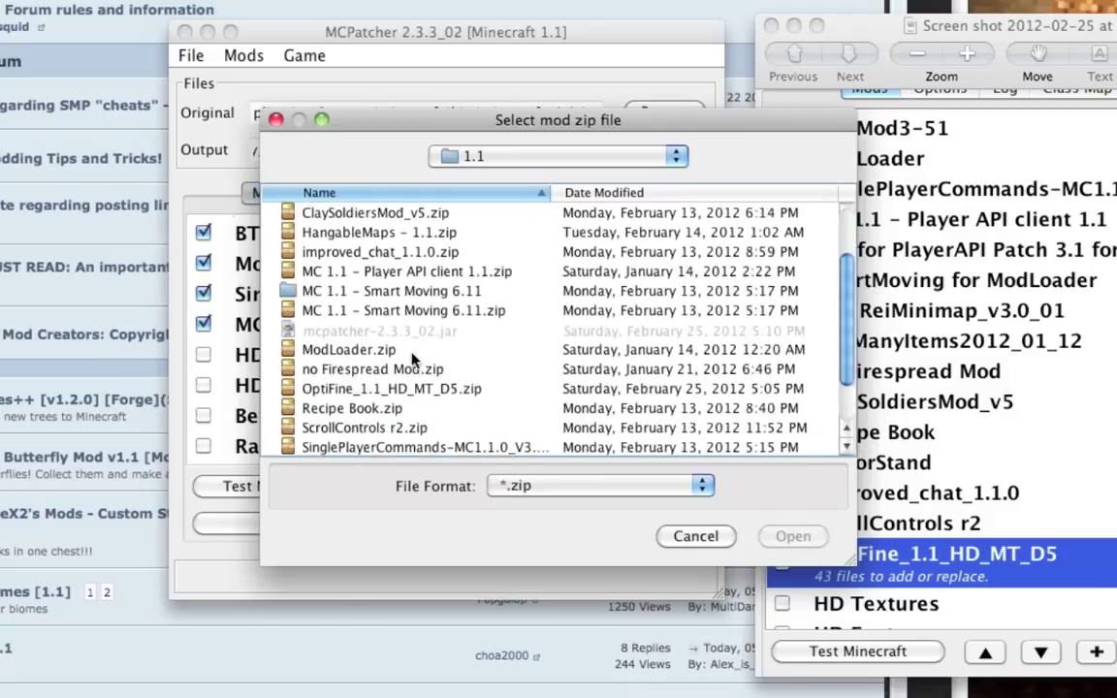
left_click(368, 407)
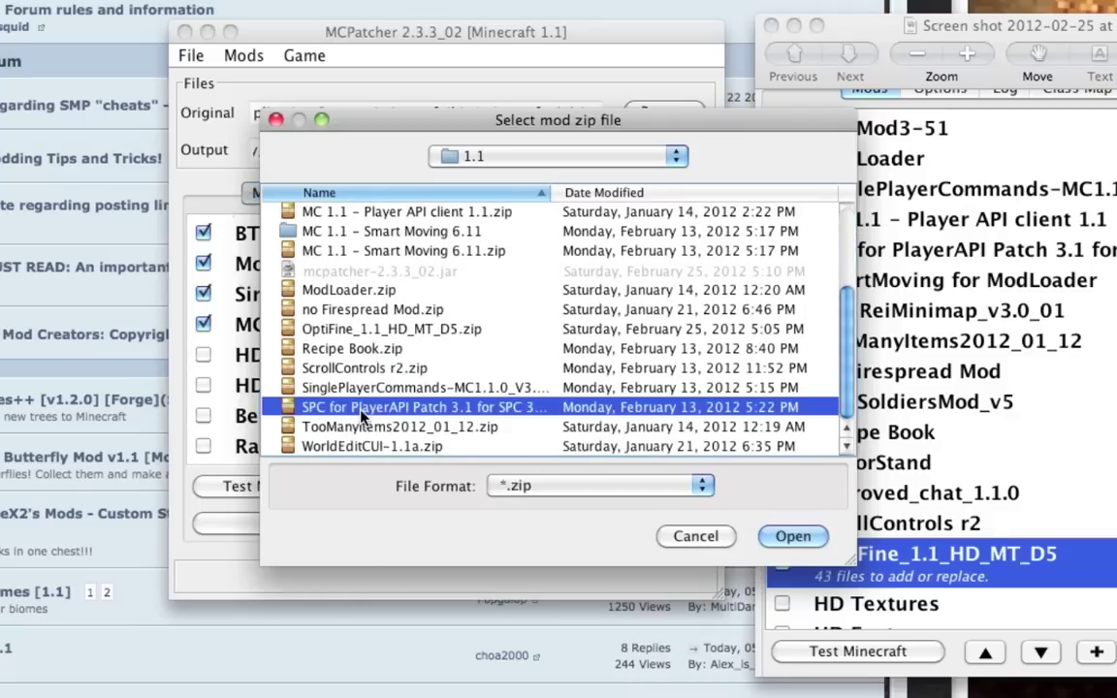
left_click(787, 536)
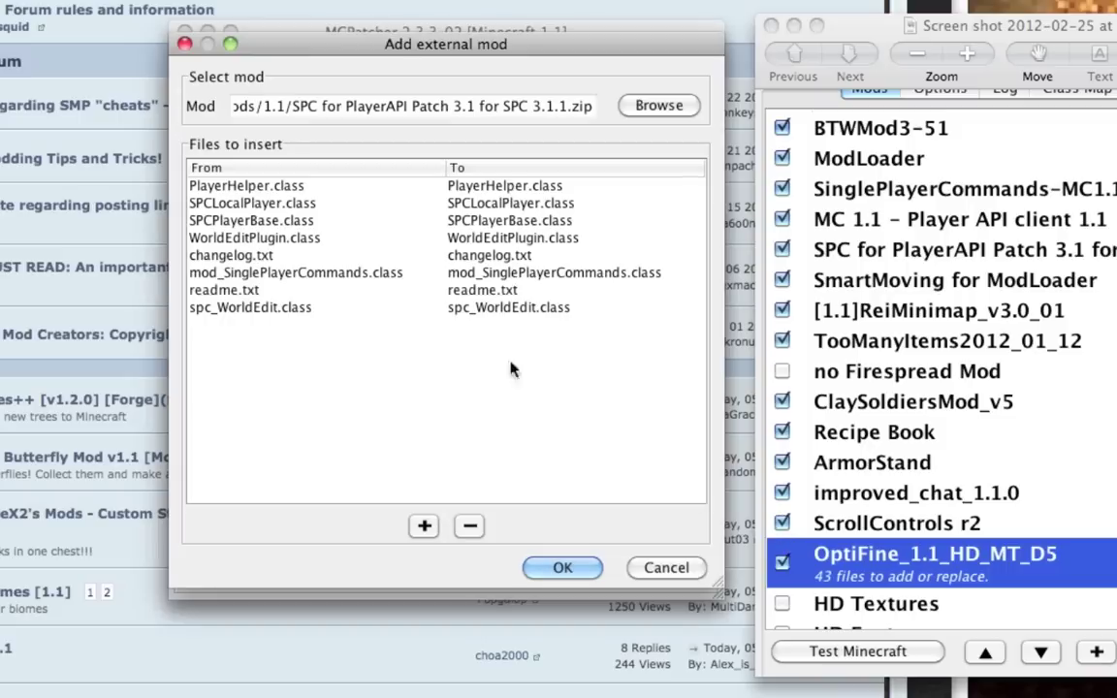
Remove readme.txt and changelog.txt from the SPC for PlayerAPI Patch files to insert and add the patch to the mod list.
left_click(511, 291)
left_click(470, 525)
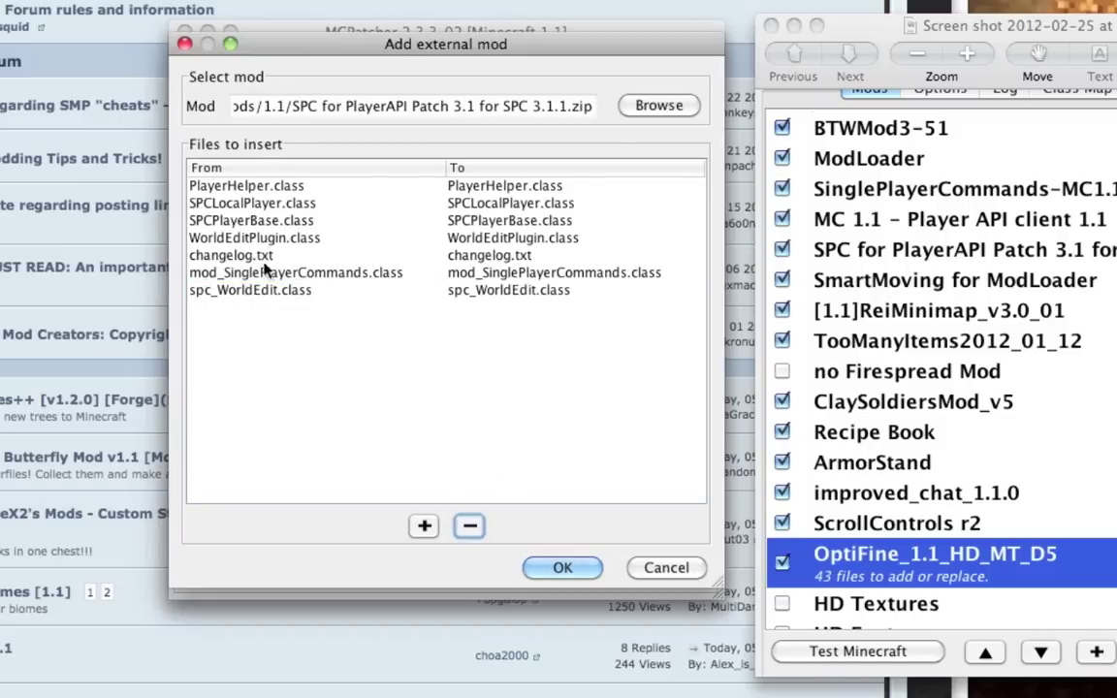
left_click(469, 525)
left_click(470, 526)
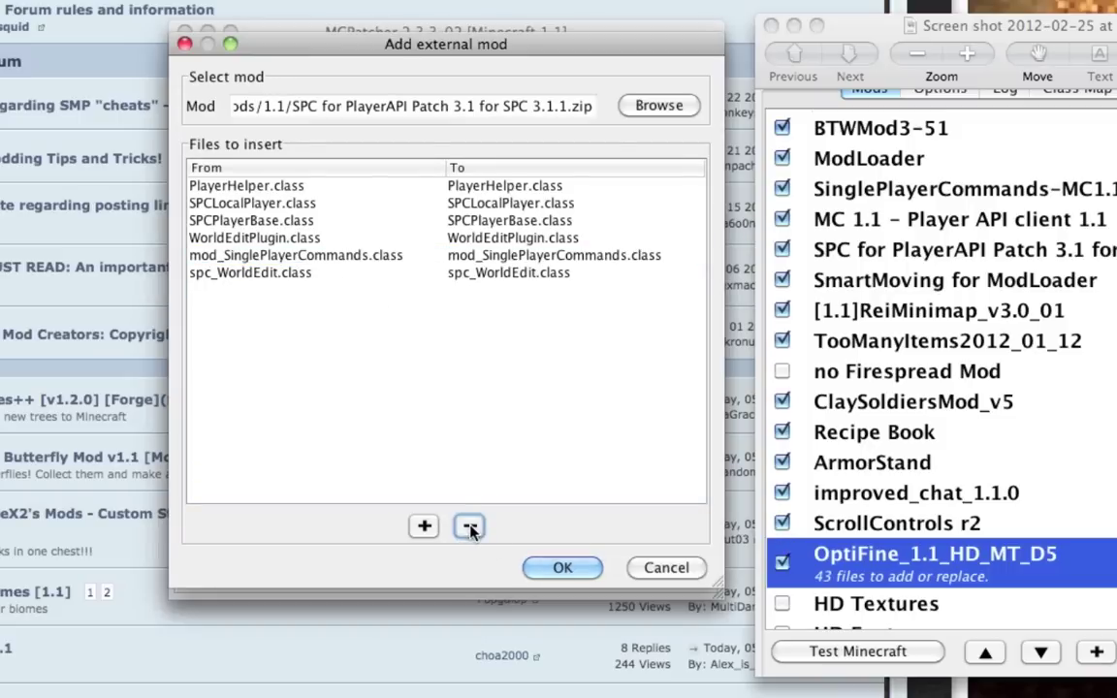
left_click(567, 569)
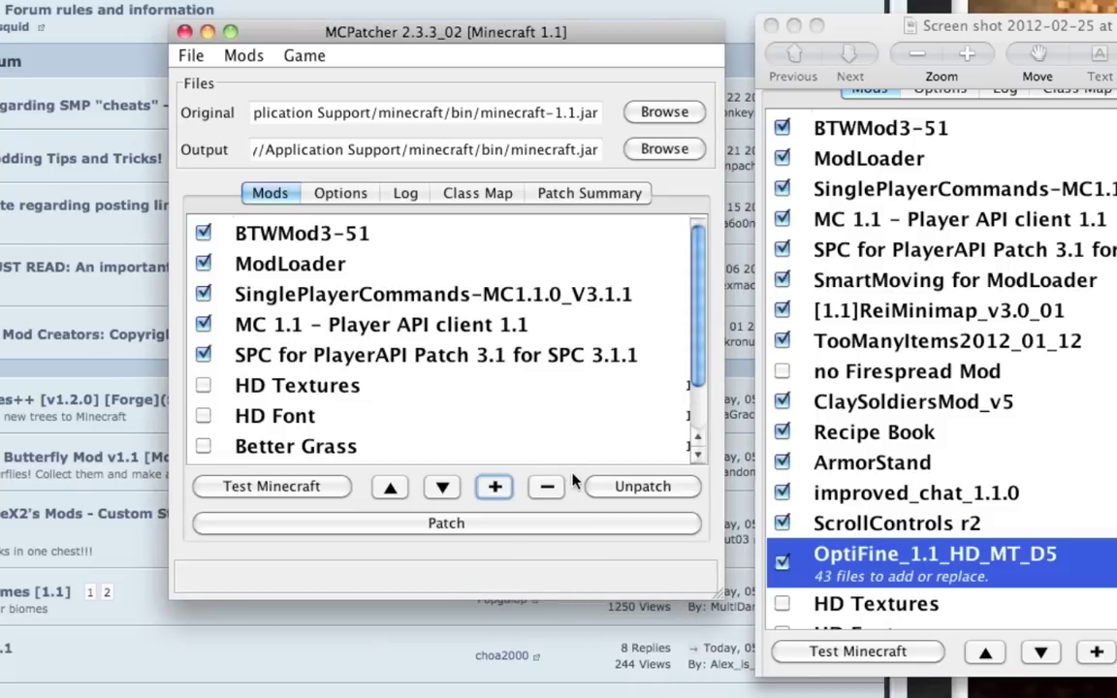
left_click(494, 486)
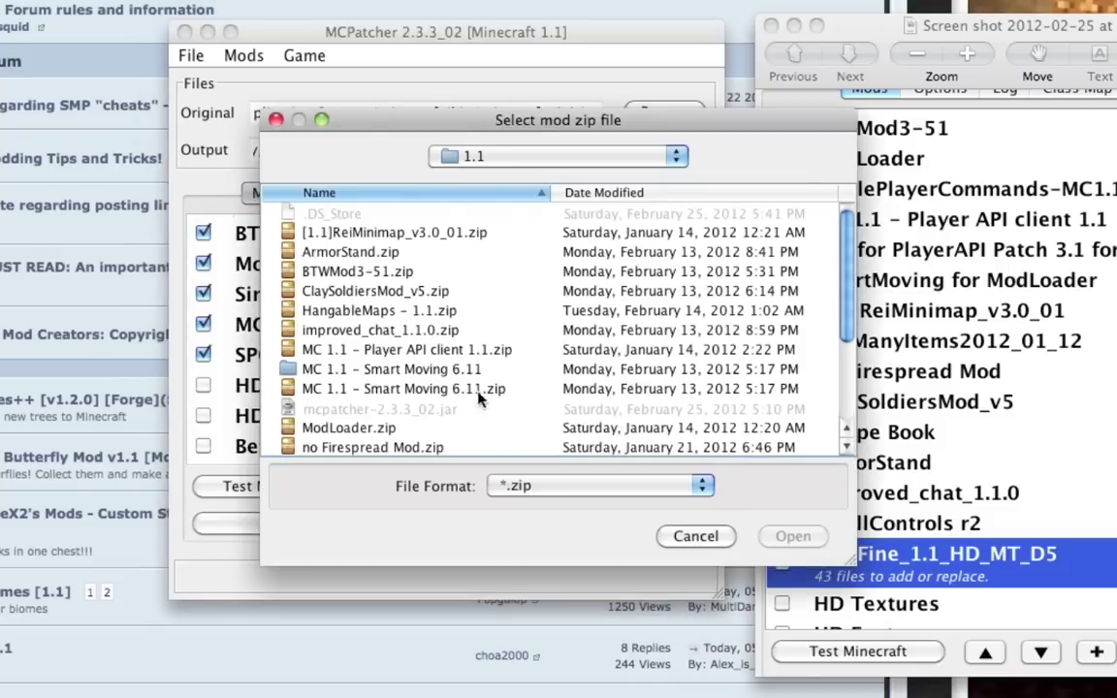
scroll(417, 438, "down", 5)
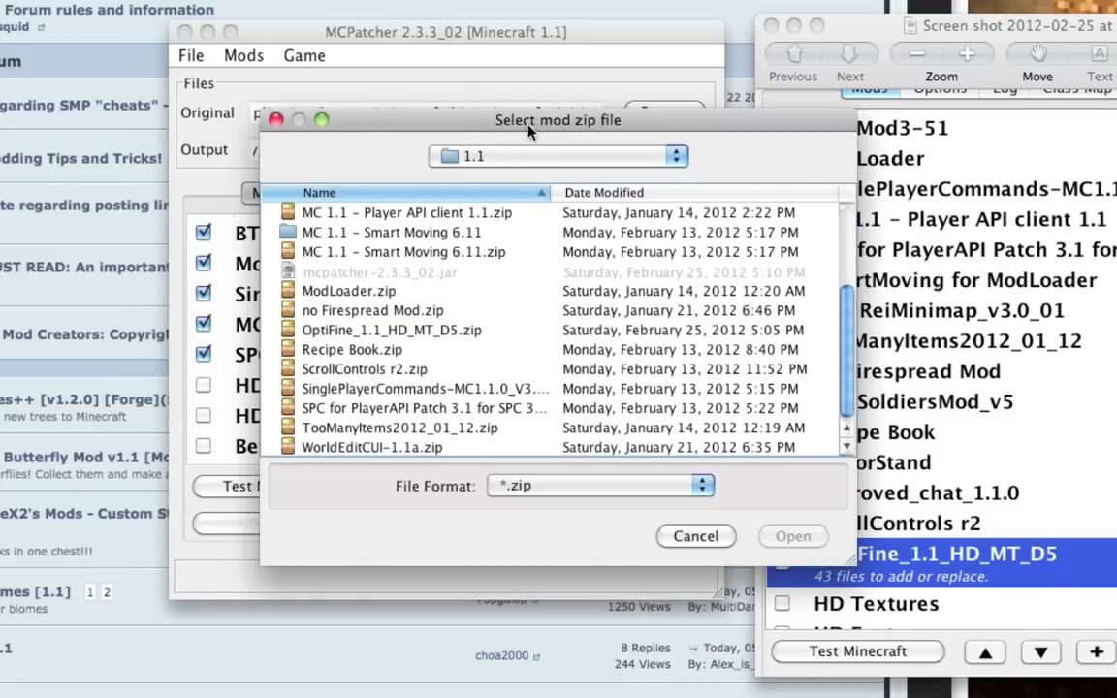
left_click_drag(511, 124, 405, 72)
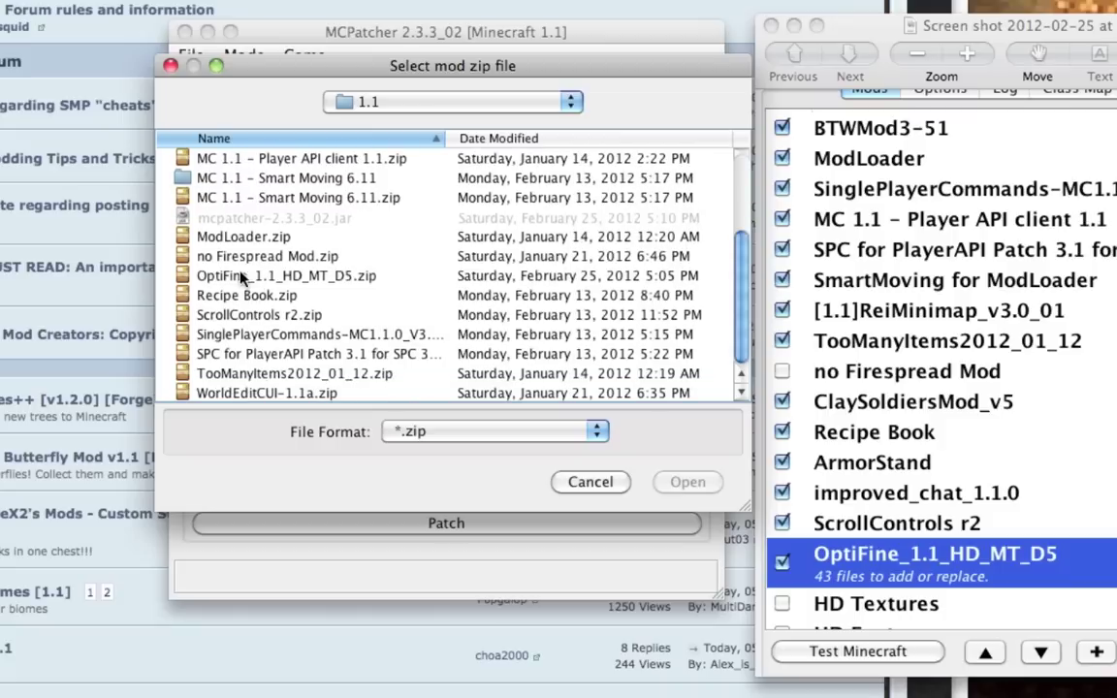
scroll(242, 296, "up", 4)
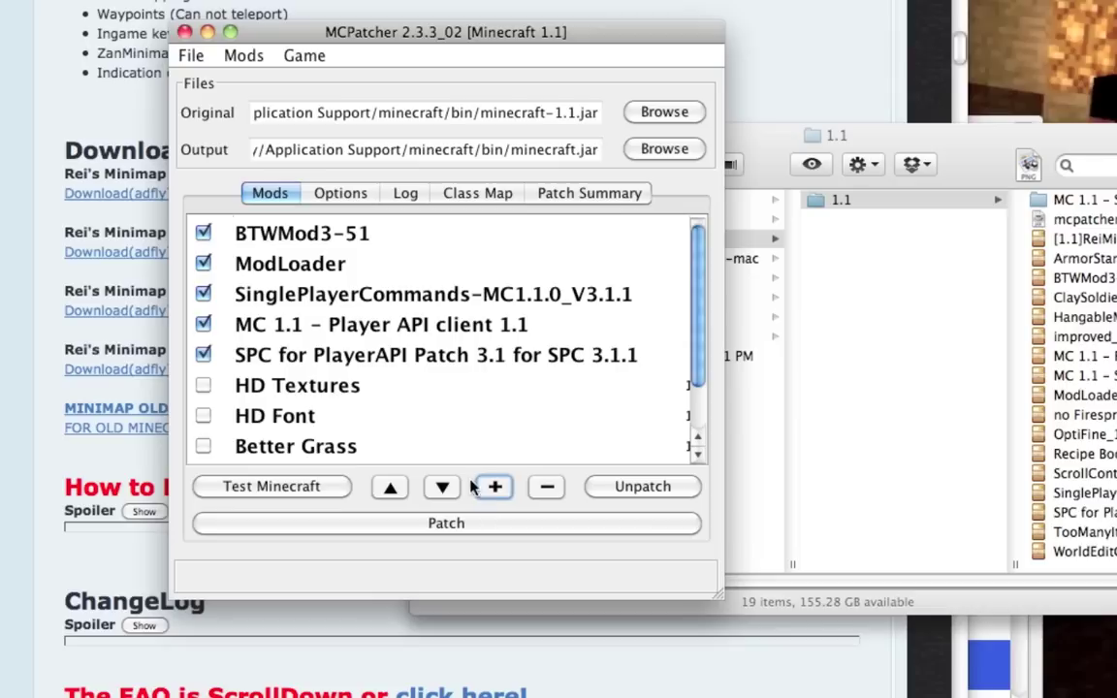
Add [1.1]ReiMinimap_v3.0_01.zip from the 1.1 folder as an external mod, inserting everything from its root folder.
left_click(493, 488)
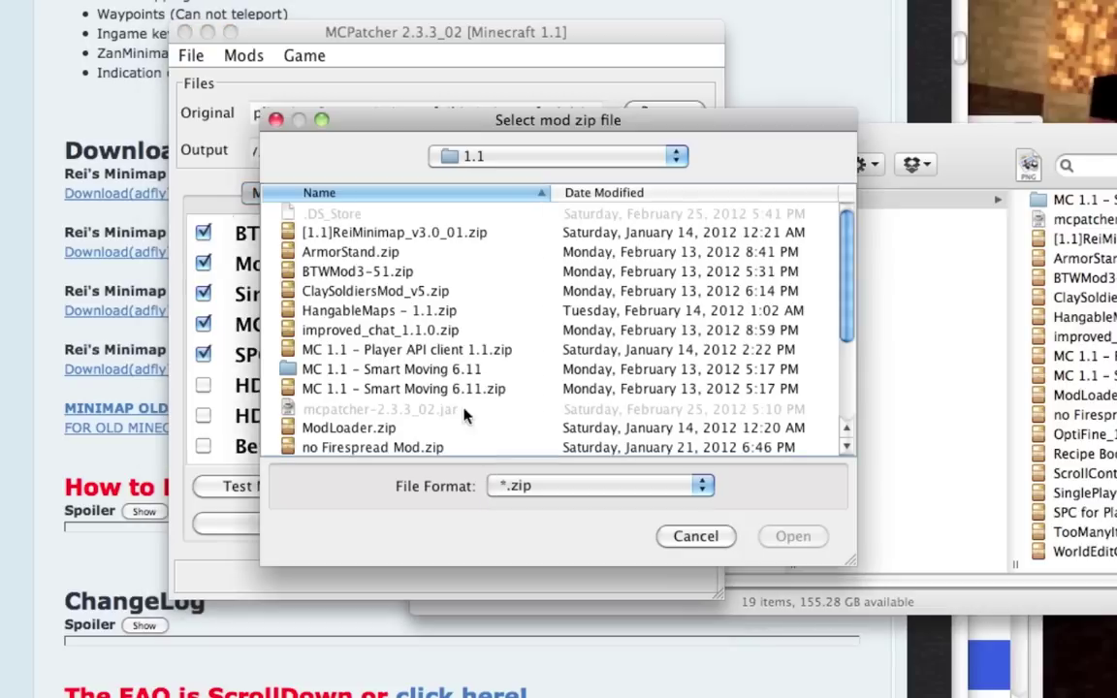
left_click(346, 238)
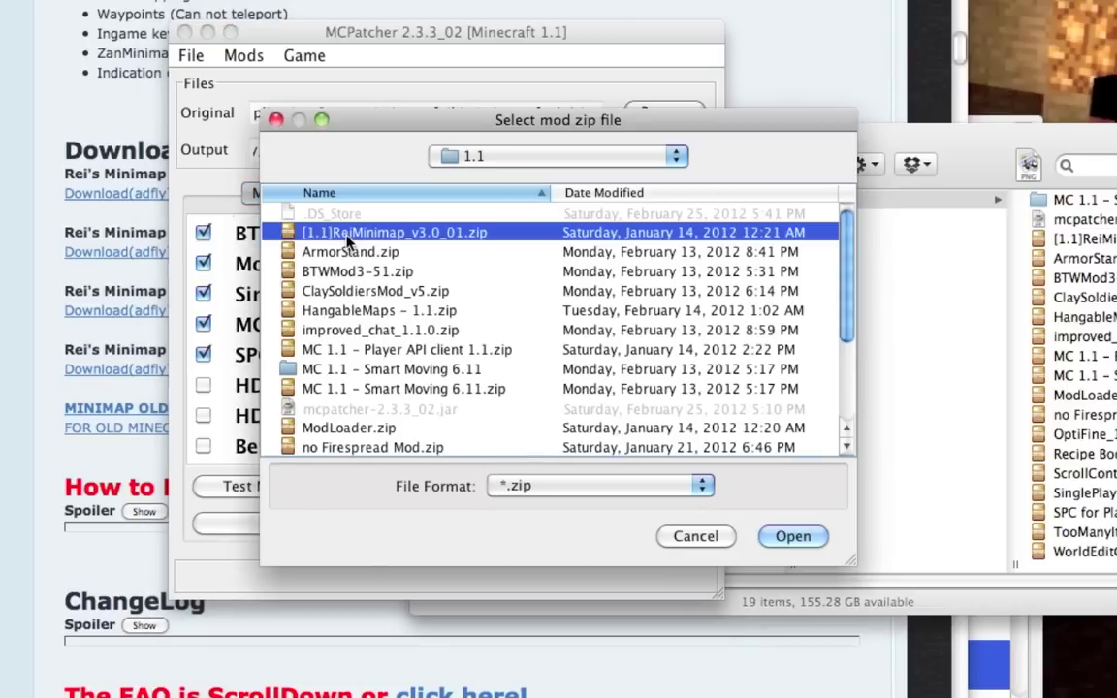
left_click(790, 535)
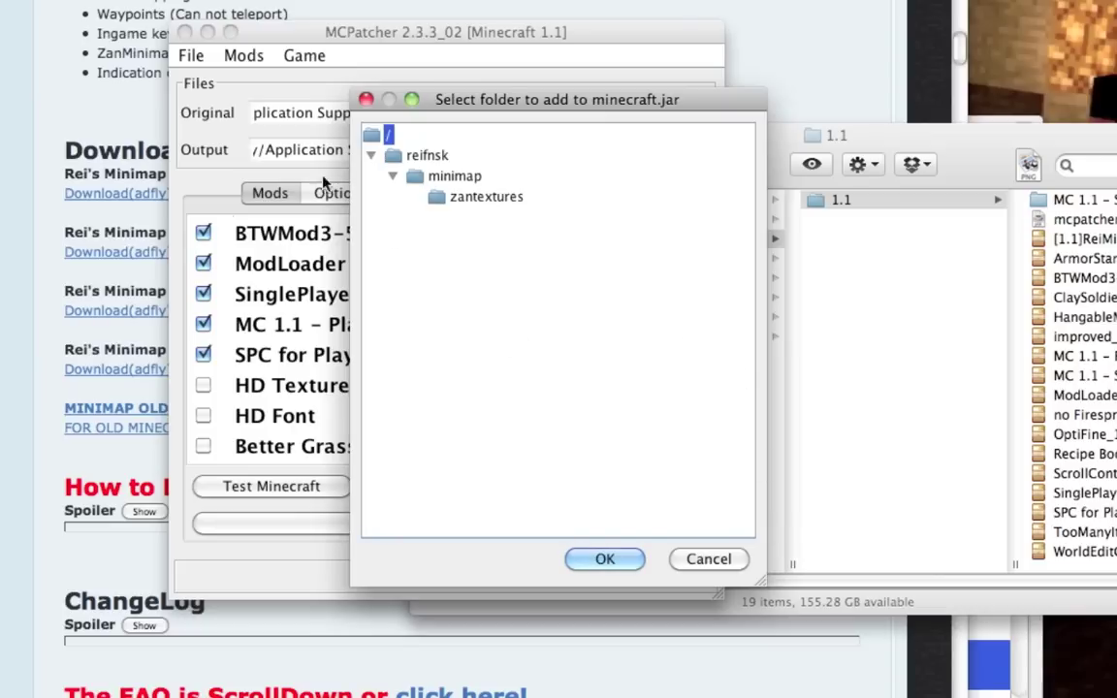
left_click(607, 560)
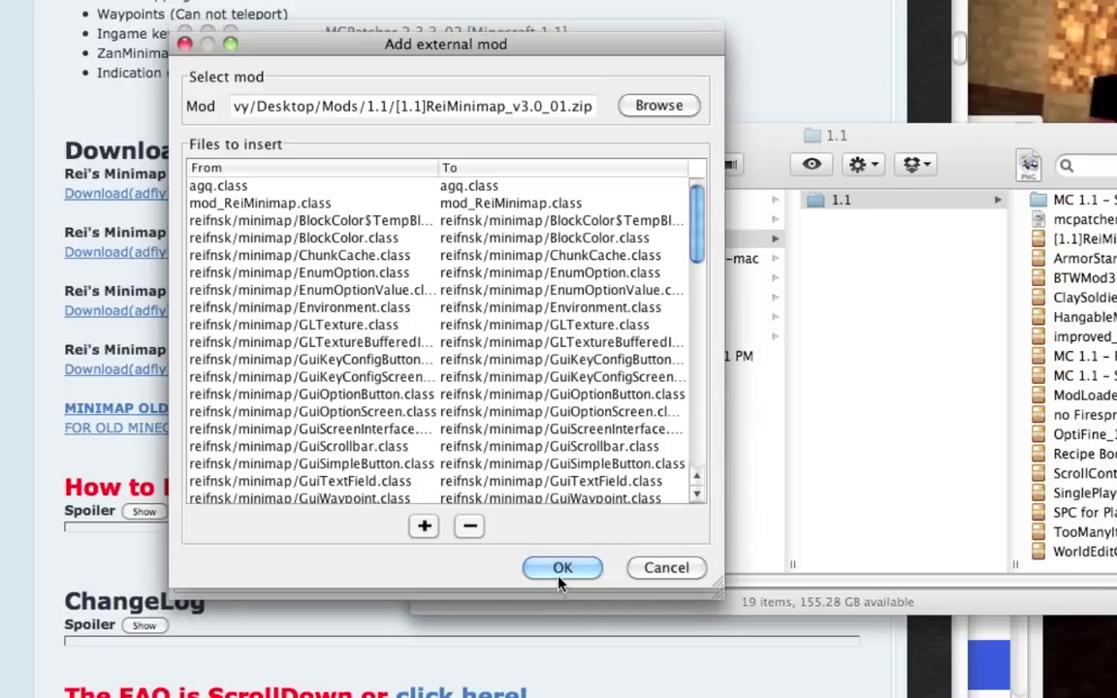
scroll(303, 281, "down", 15)
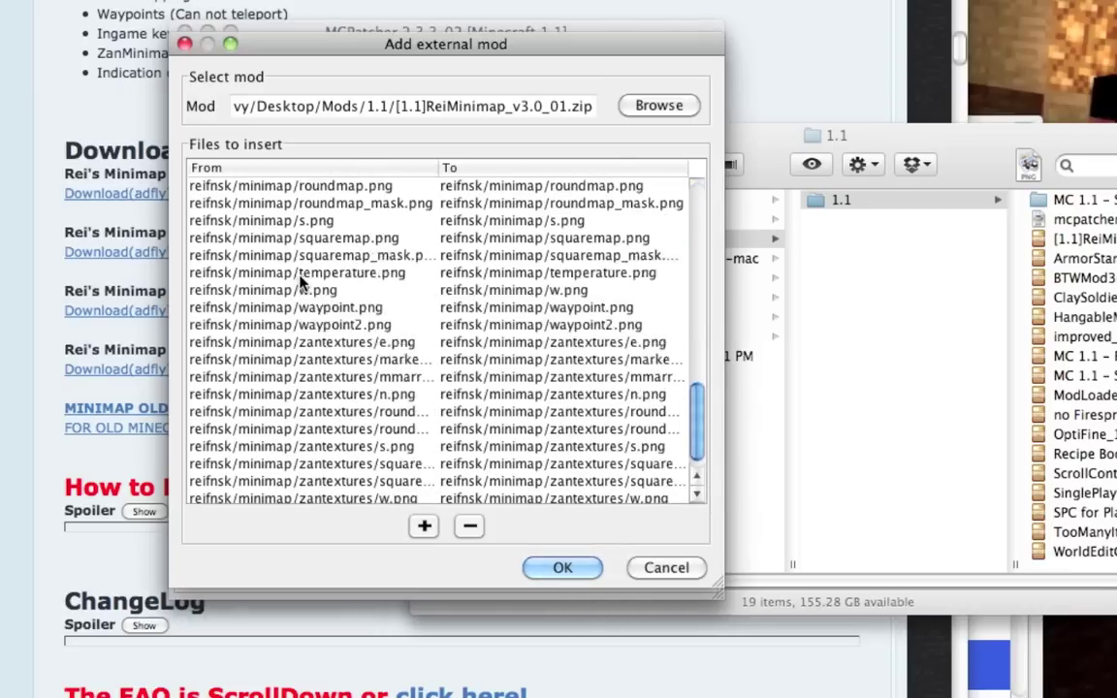
scroll(302, 281, "down", 1)
scroll(320, 320, "up", 5)
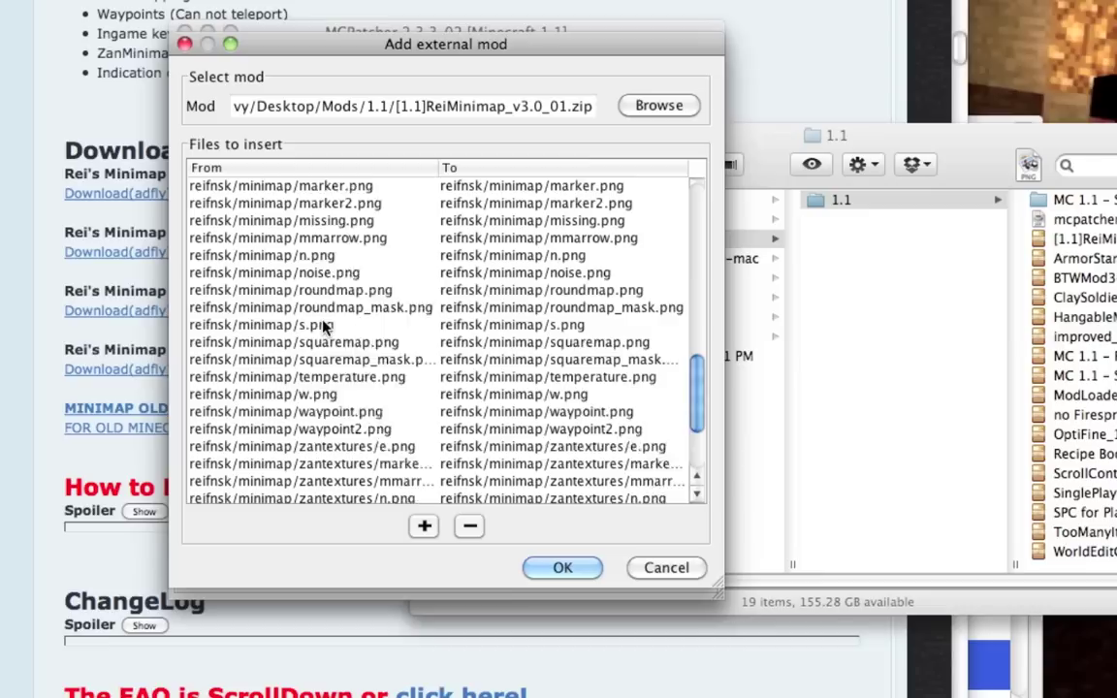
scroll(325, 327, "up", 12)
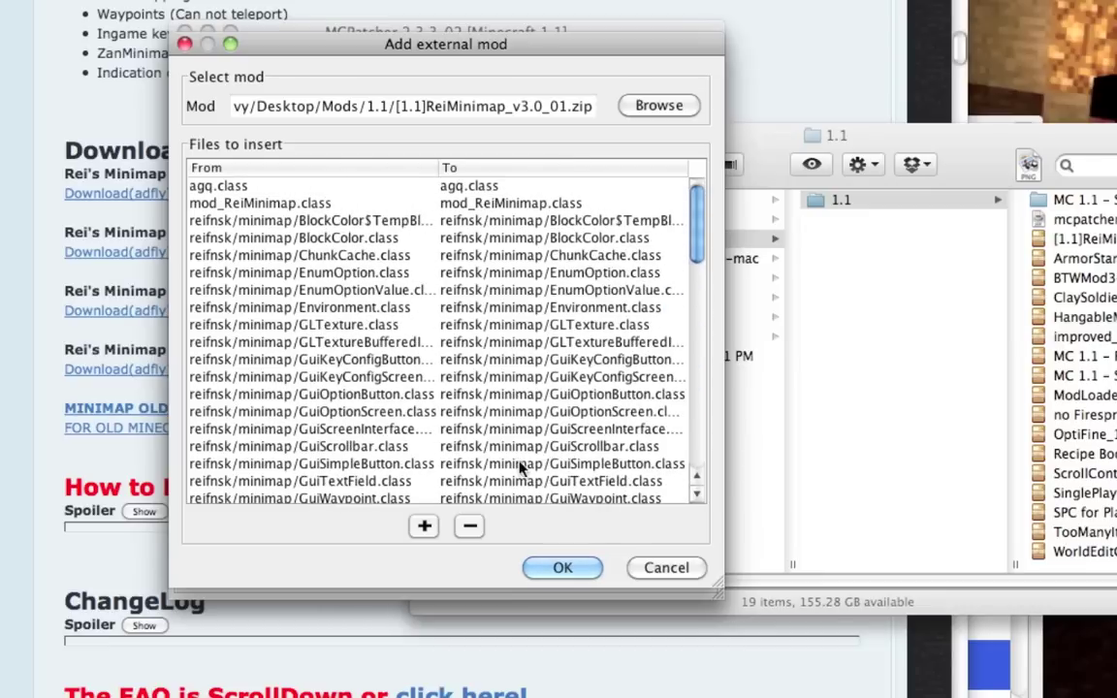
left_click(562, 567)
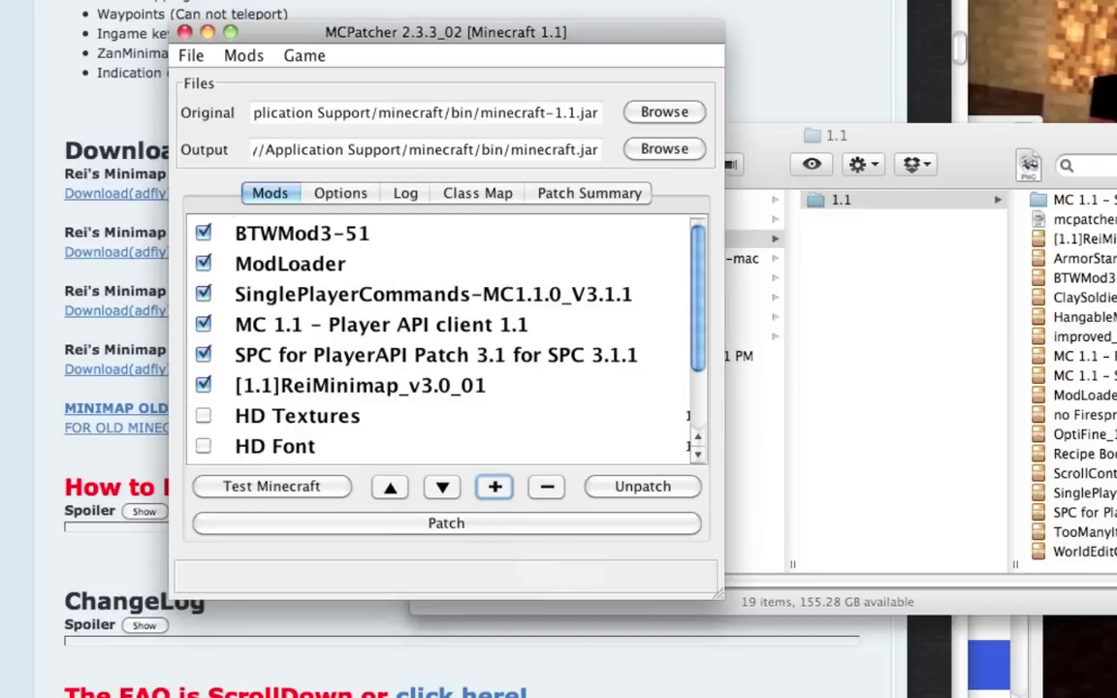
Switch to the Preview screenshot of the reference mod list, place it beside the MCPatcher window and return to MCPatcher.
key("super+Tab")
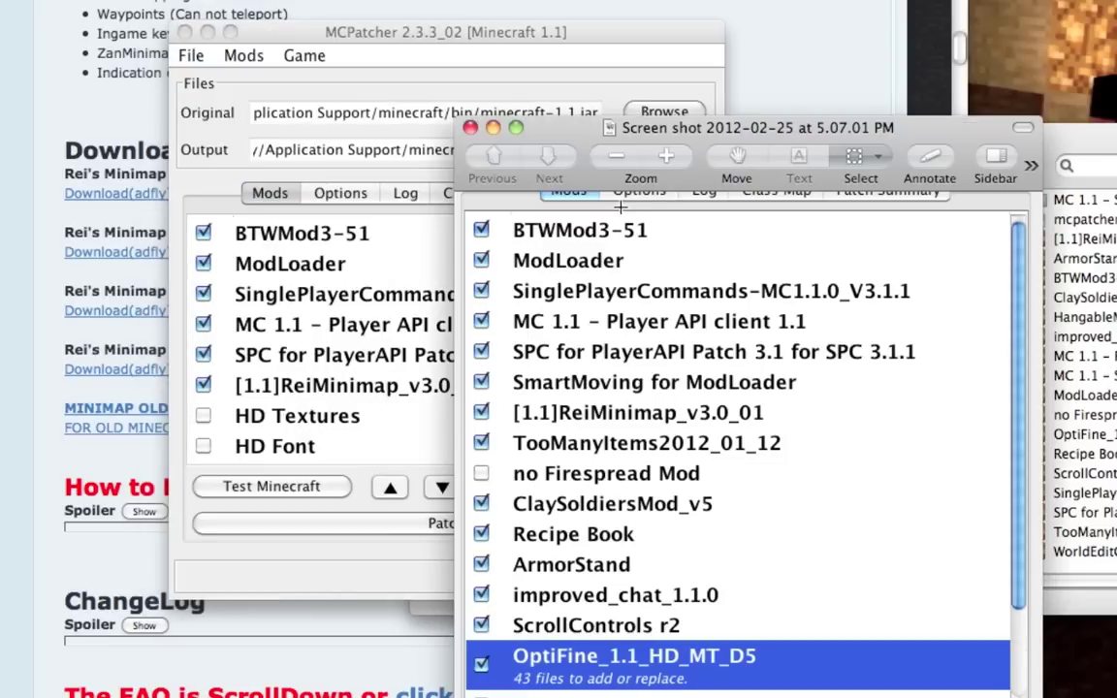
left_click_drag(593, 143, 811, 0)
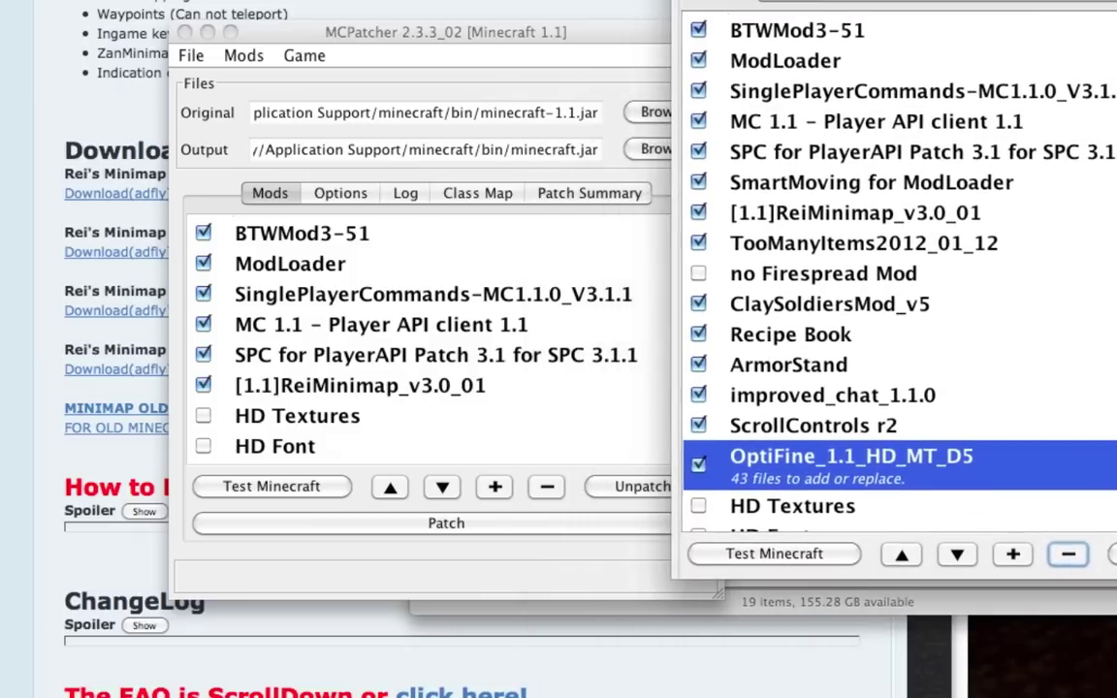
left_click(223, 512)
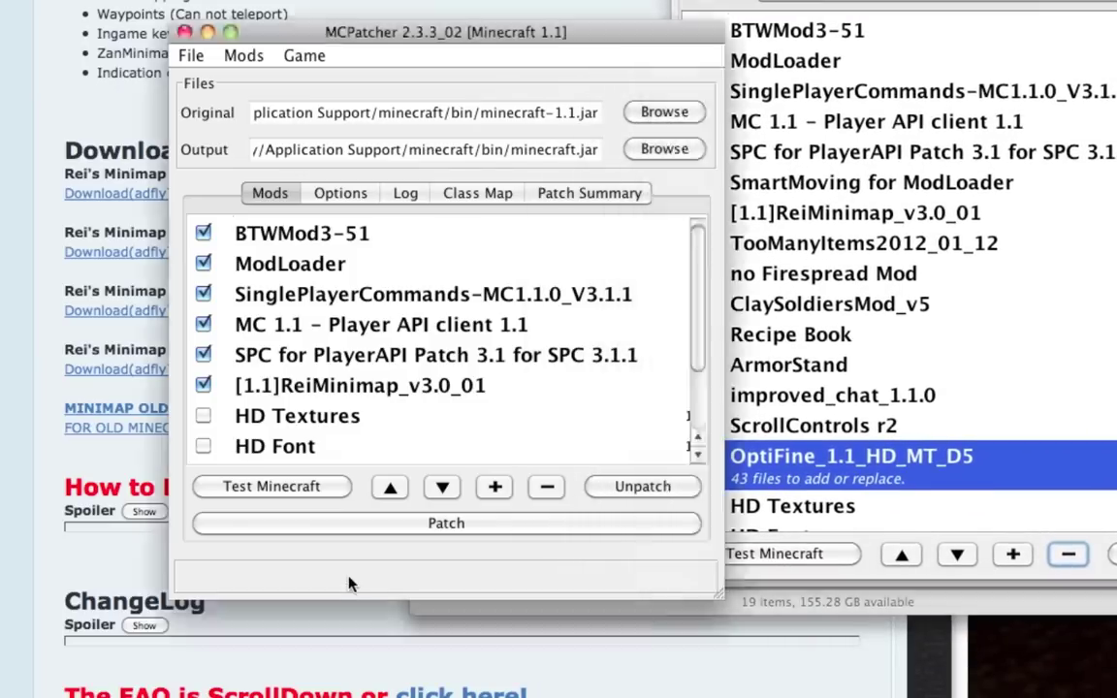
Add TooManyItems2012_01_12.zip from the 1.1 folder to the mod list with all of its files.
left_click(487, 486)
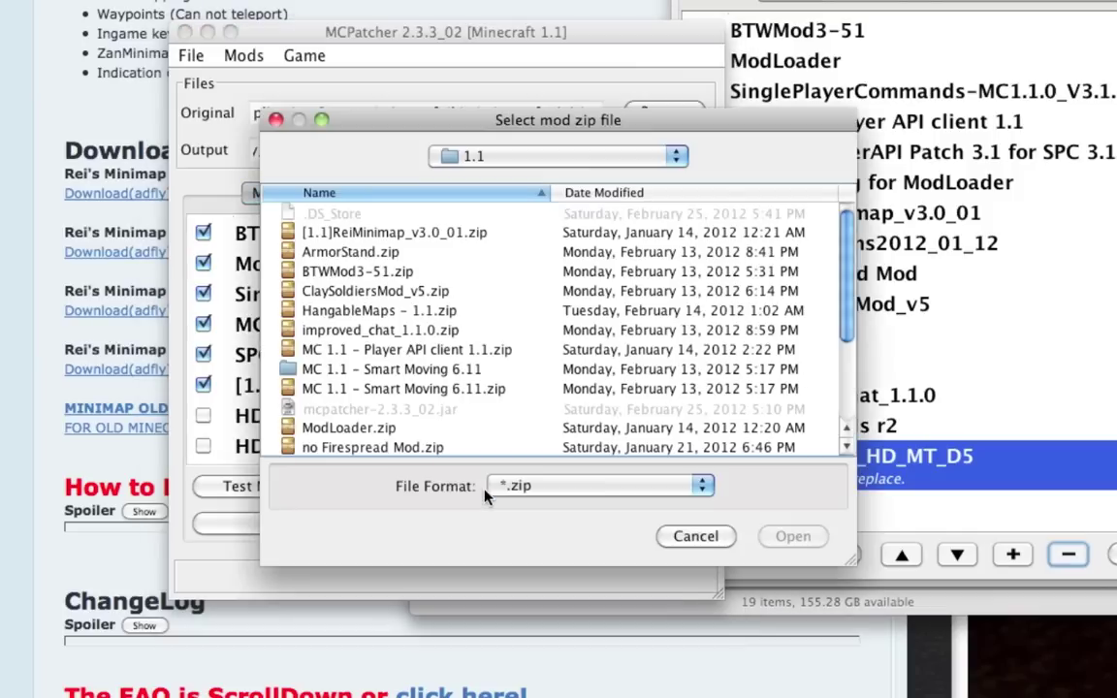
scroll(424, 411, "down", 3)
scroll(389, 422, "up", 1)
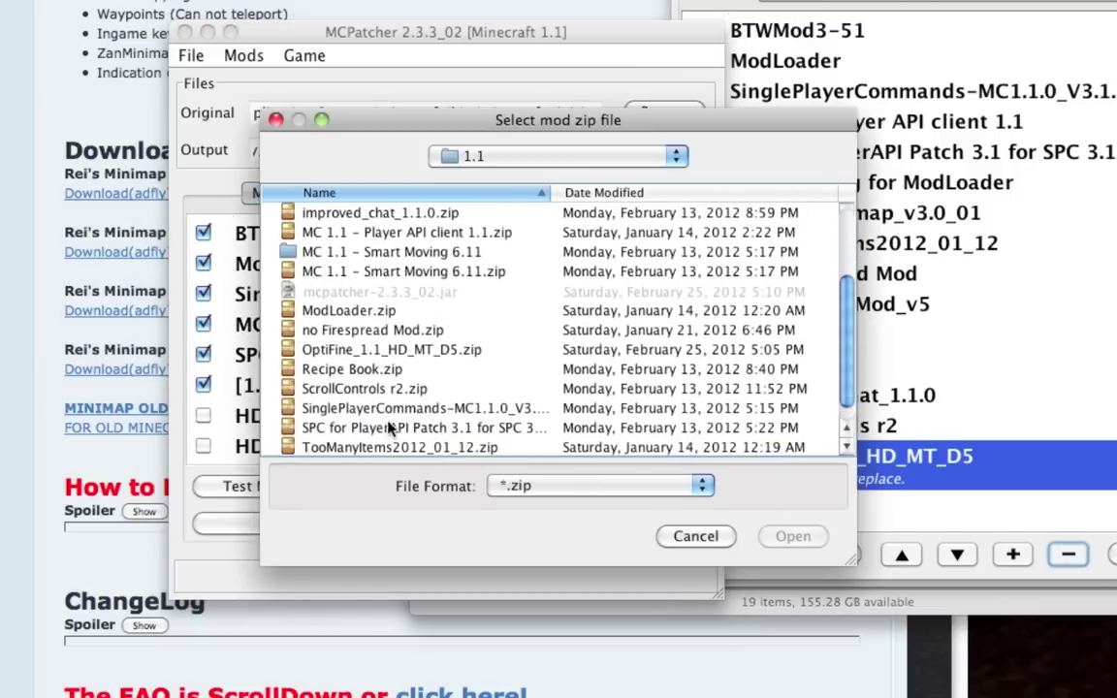
scroll(391, 428, "down", 1)
left_click(397, 426)
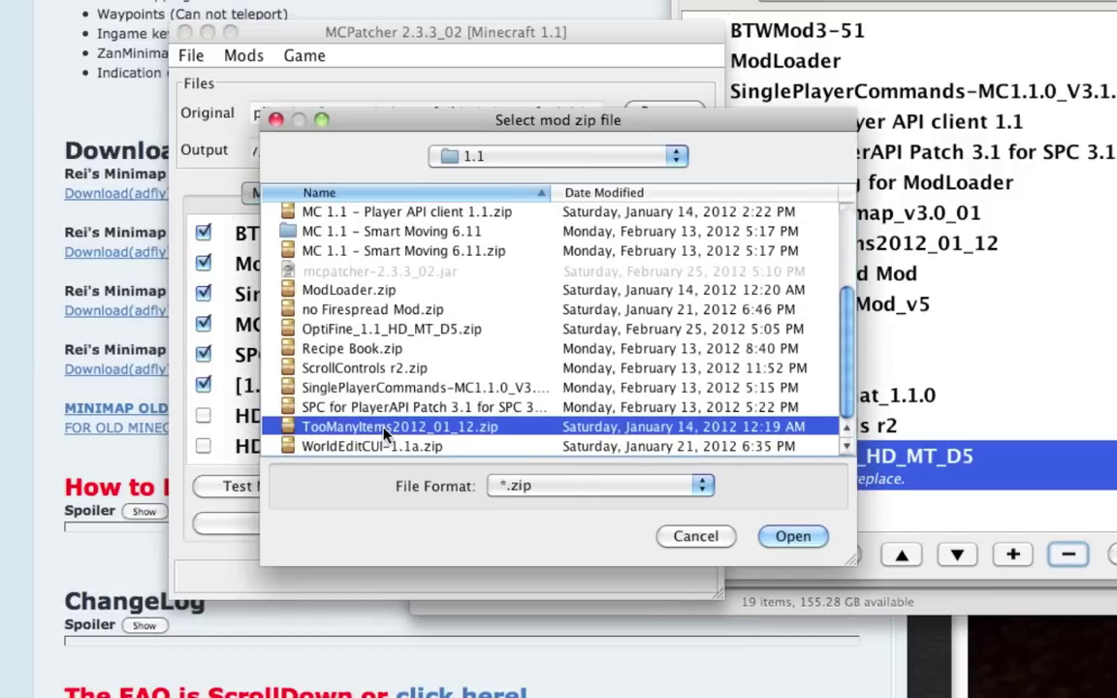
left_click(793, 536)
scroll(249, 244, "down", 2)
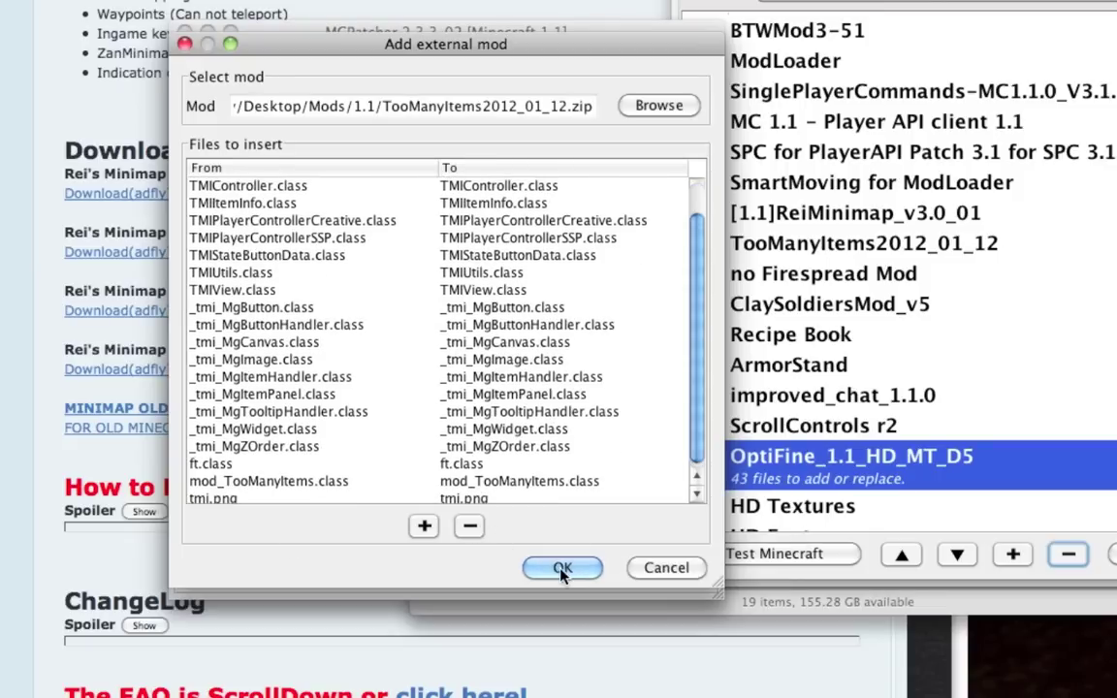
left_click(563, 569)
Add ClaySoldiersMod_v5.zip as an external mod using its root folder, keeping the reference screenshot and file chooser side by side.
scroll(434, 427, "down", 3)
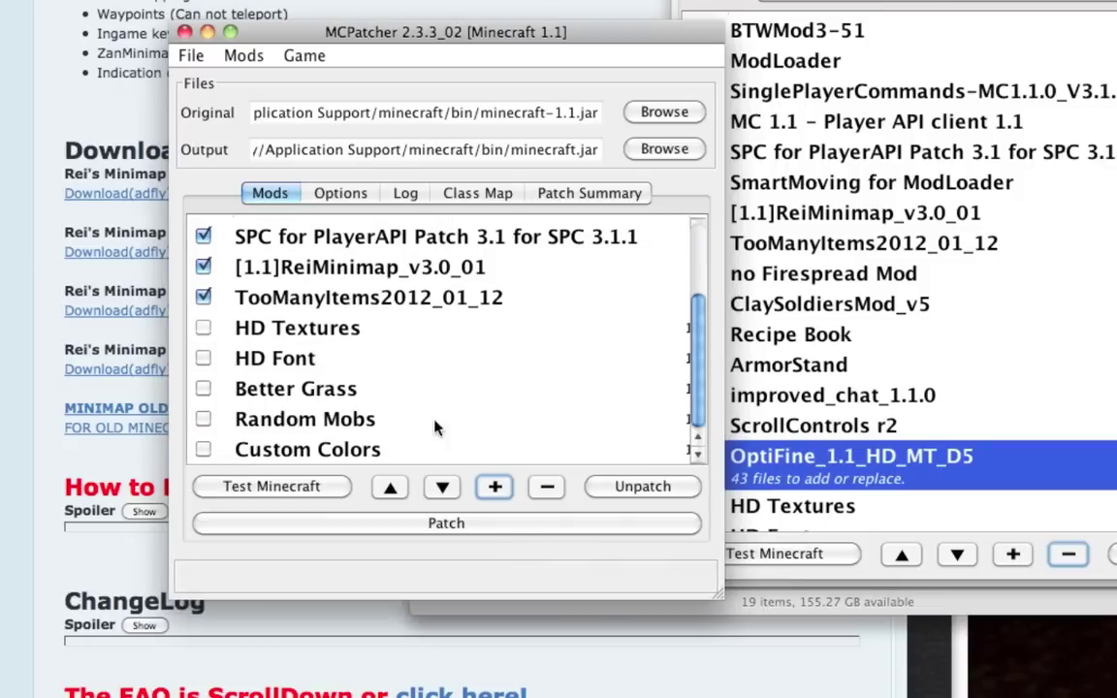
left_click(494, 488)
left_click(813, 278)
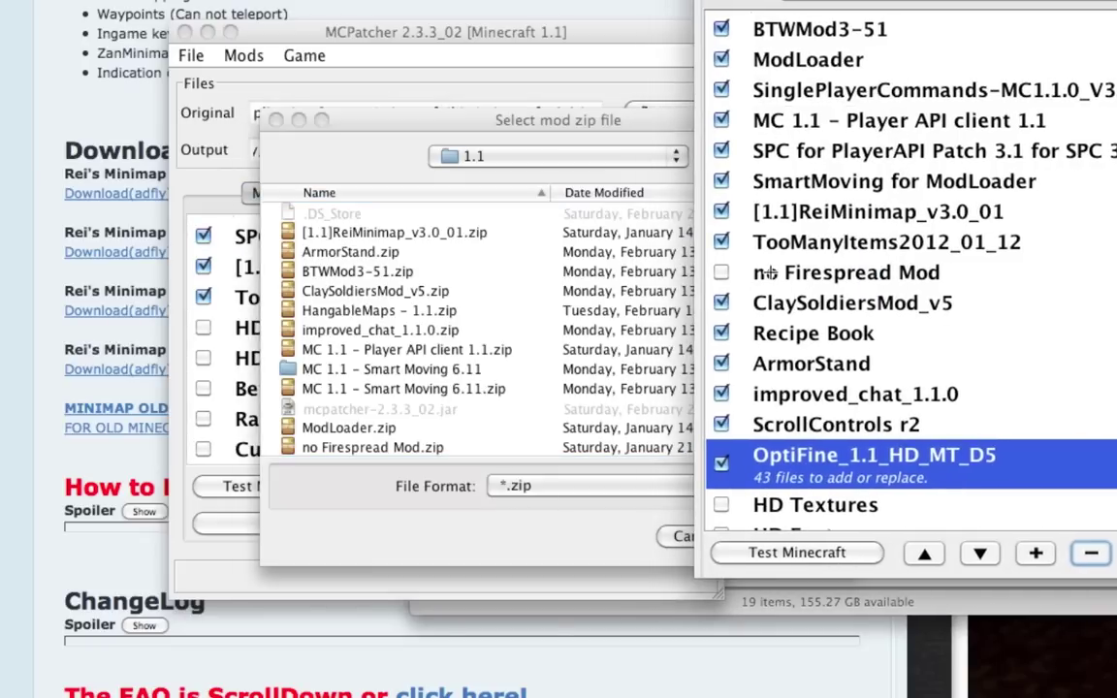
left_click_drag(442, 118, 228, 131)
scroll(175, 384, "down", 3)
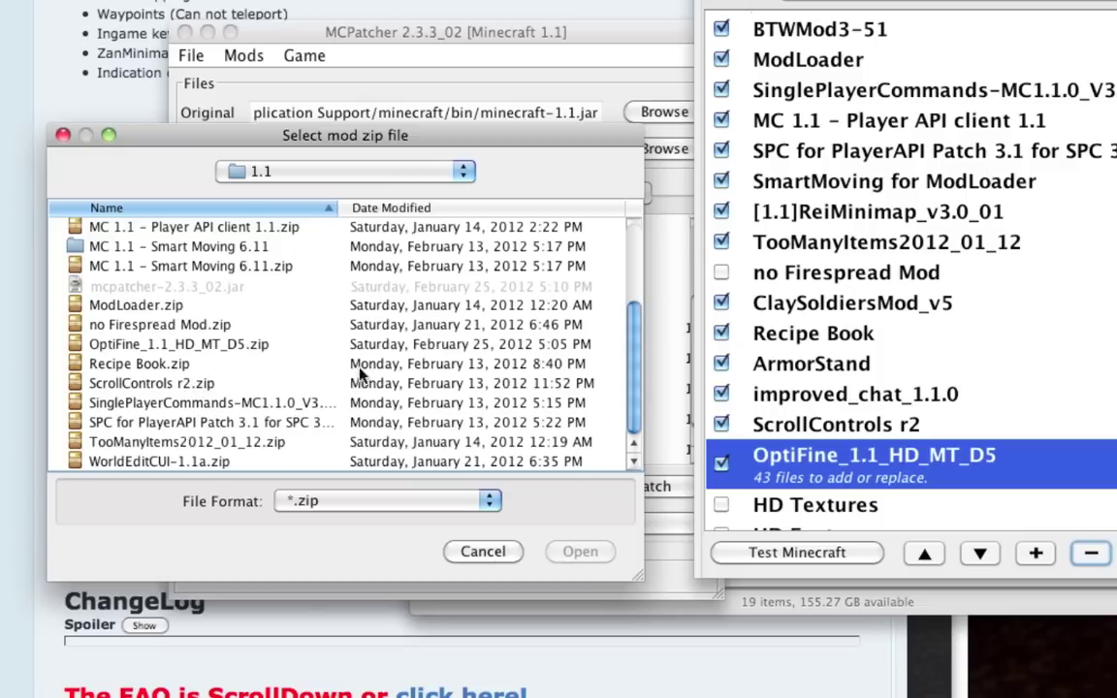
scroll(109, 302, "up", 3)
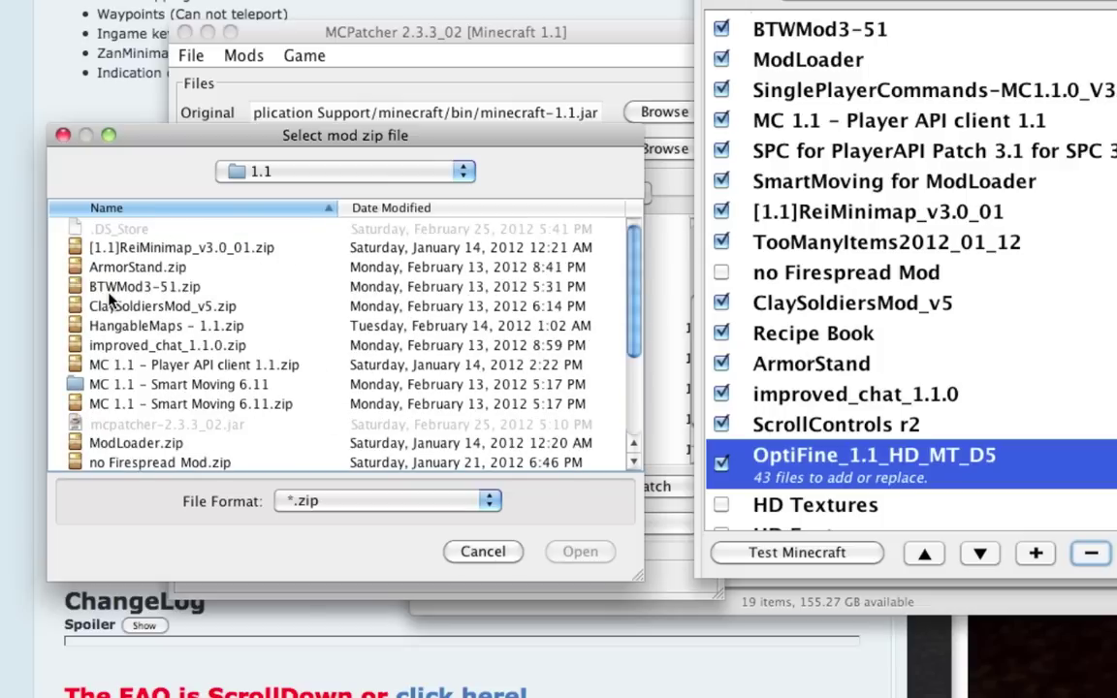
double_click(114, 305)
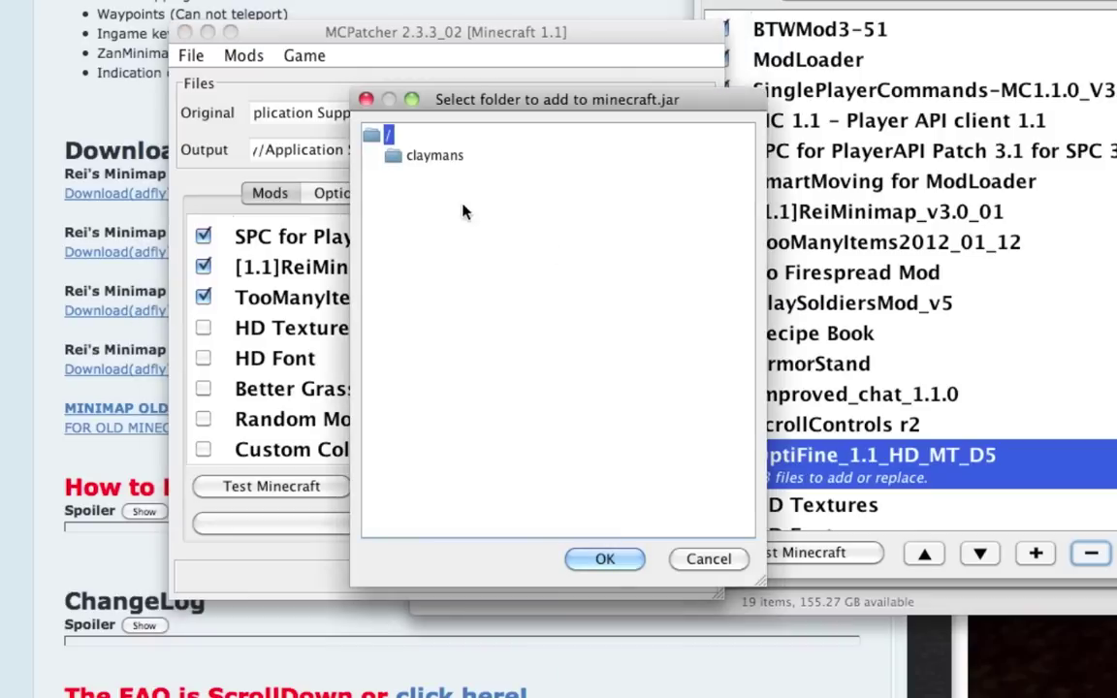
left_click(597, 559)
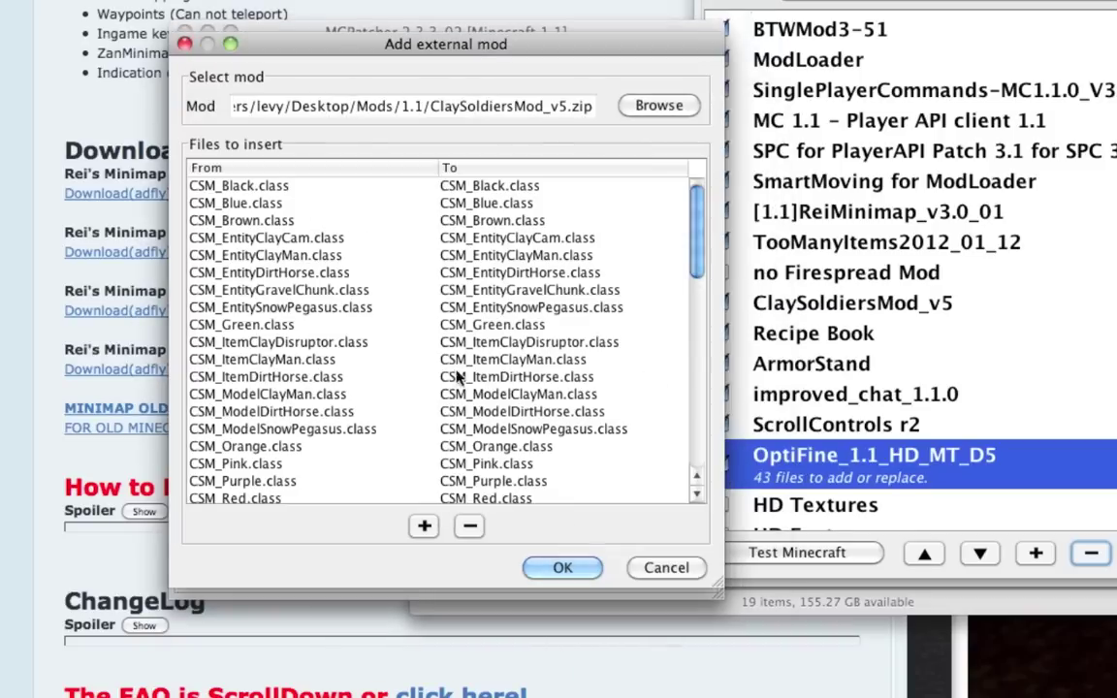
scroll(458, 376, "down", 10)
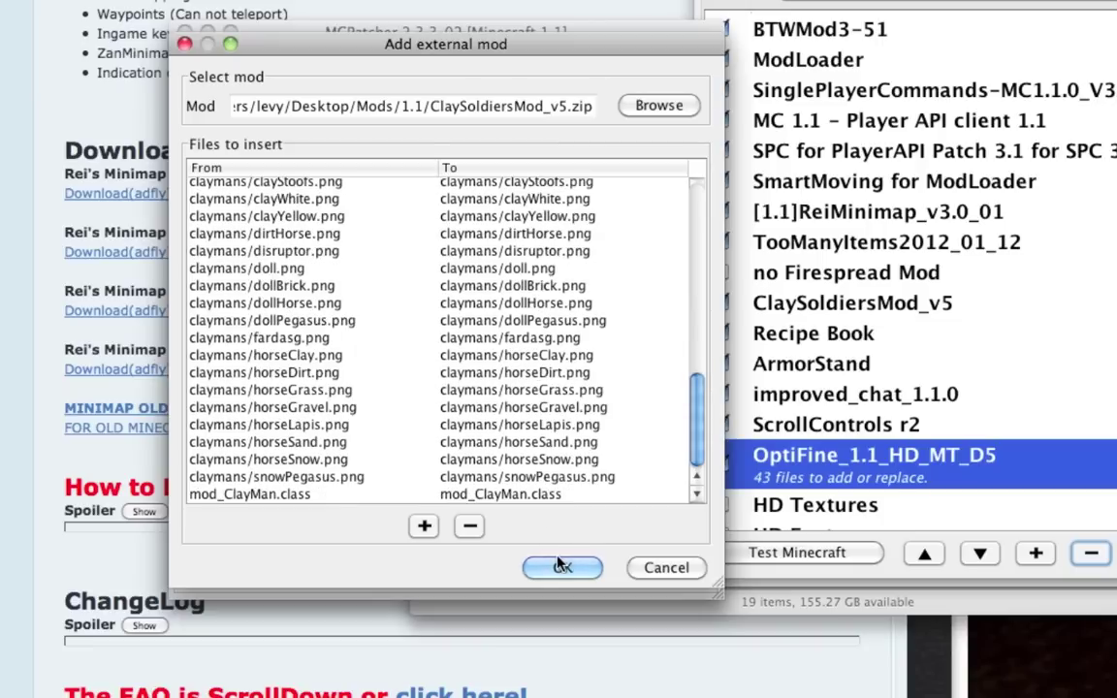
left_click(562, 566)
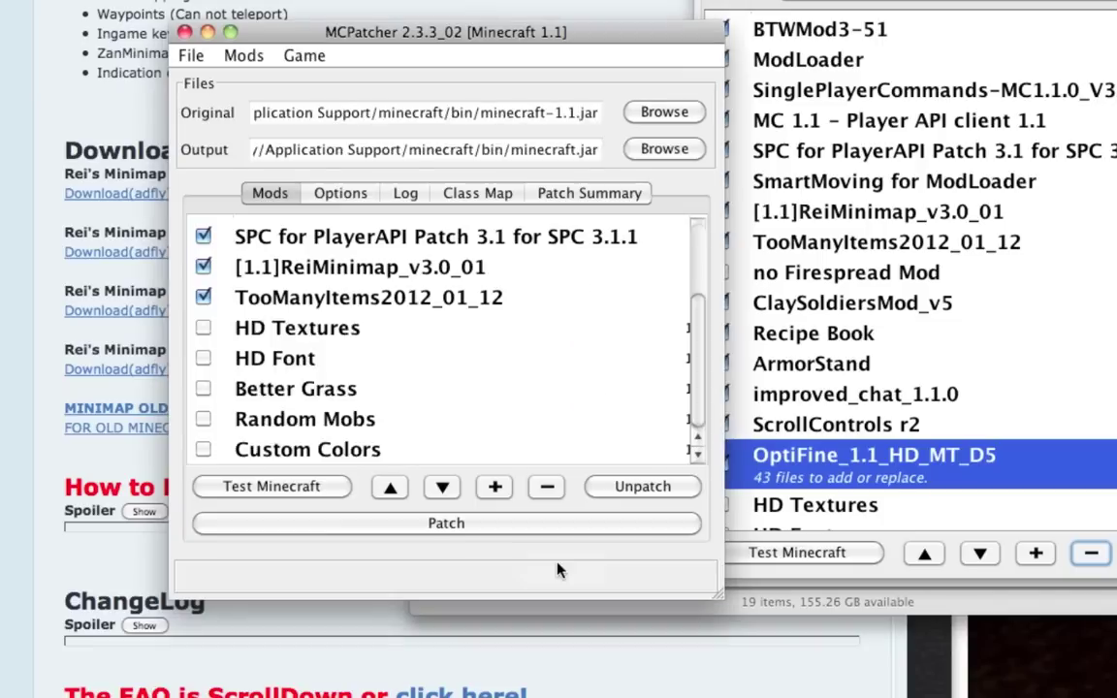
Add Recipe Book.zip from the 1.1 folder to the mod list as an external mod.
left_click(494, 487)
left_click_drag(606, 123, 570, 113)
scroll(449, 404, "down", 7)
double_click(311, 342)
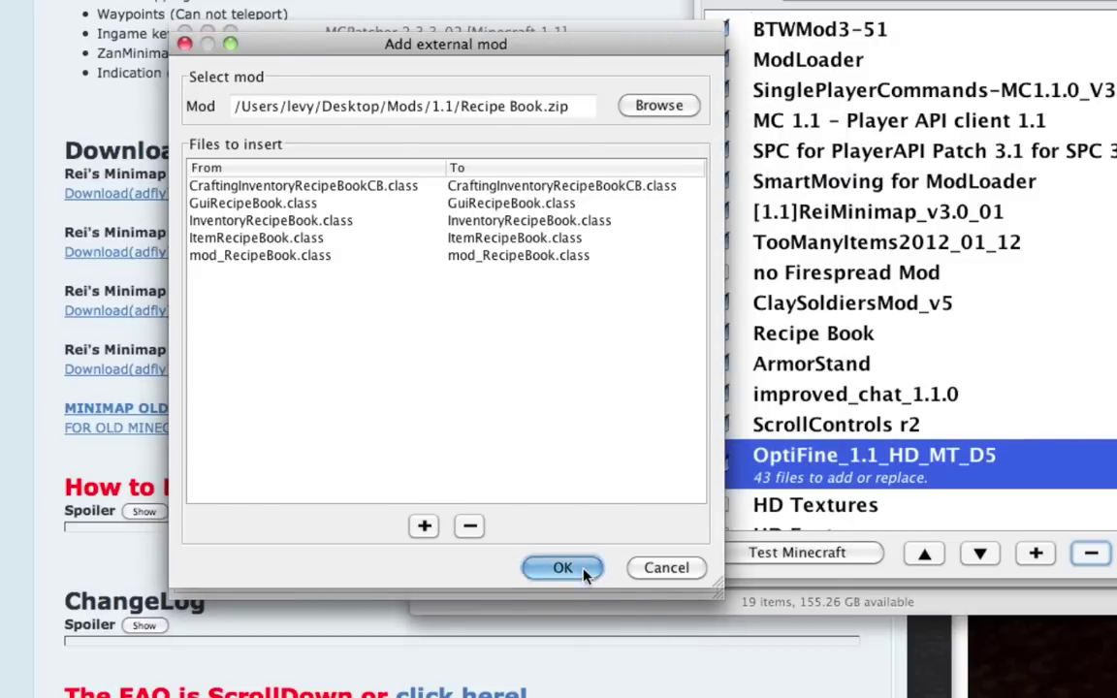
left_click(551, 568)
Add ArmorStand.zip from the 1.1 folder to the mod list, inserting all files from its root folder.
left_click(495, 488)
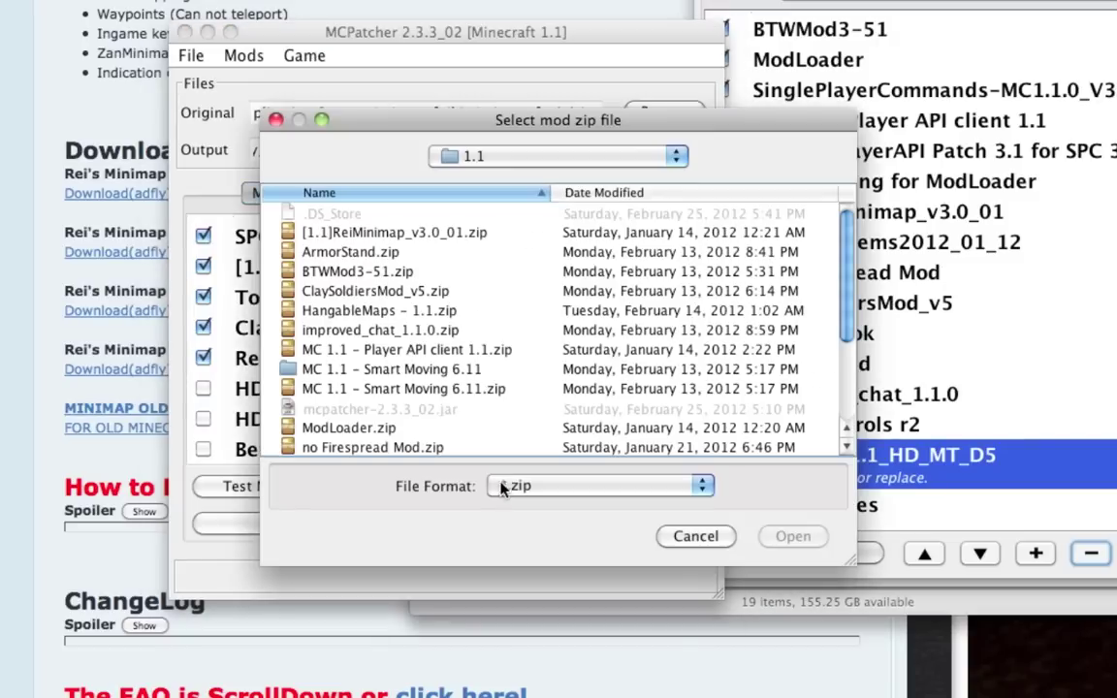
scroll(455, 364, "down", 4)
scroll(414, 316, "up", 4)
left_click(318, 252)
double_click(318, 252)
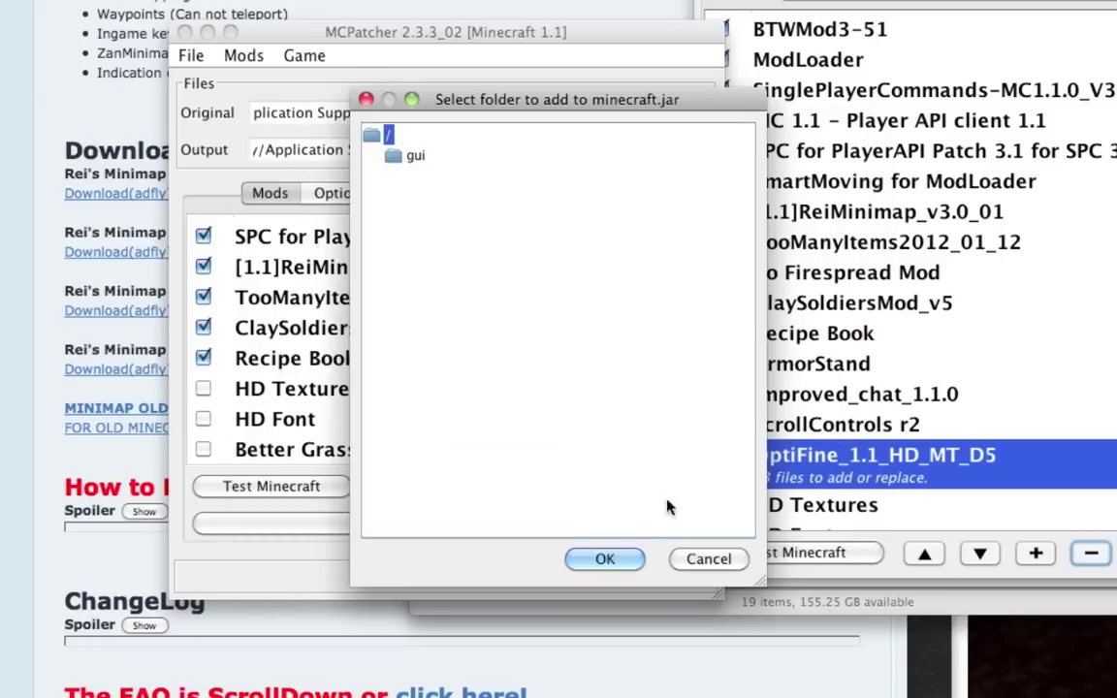
left_click(605, 560)
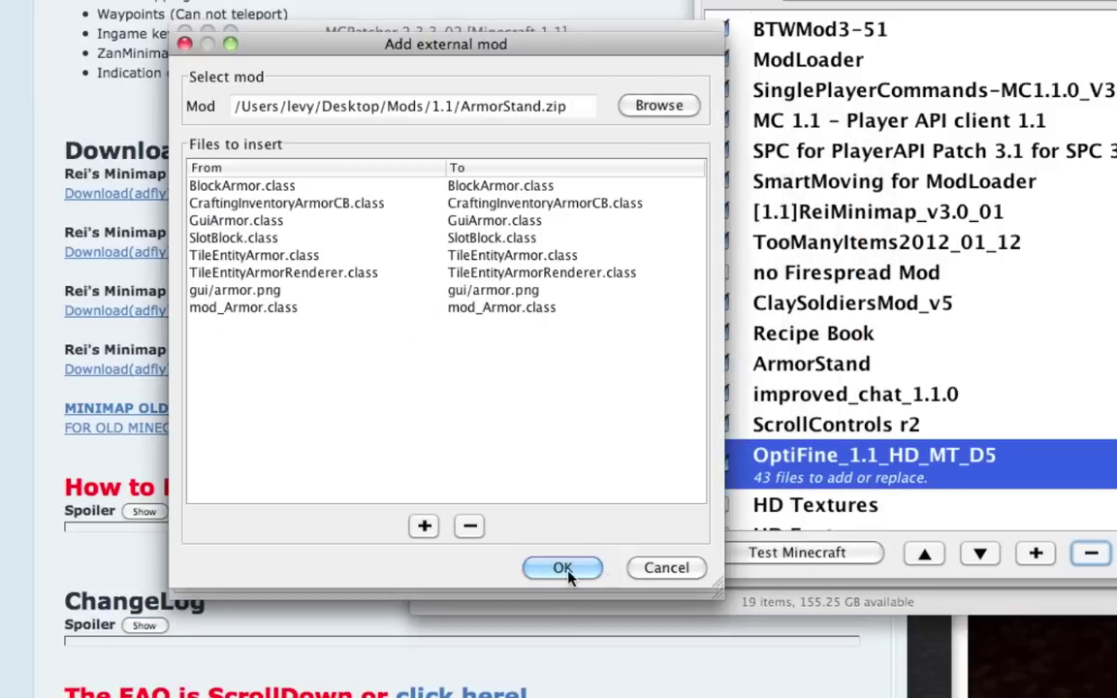
left_click(563, 569)
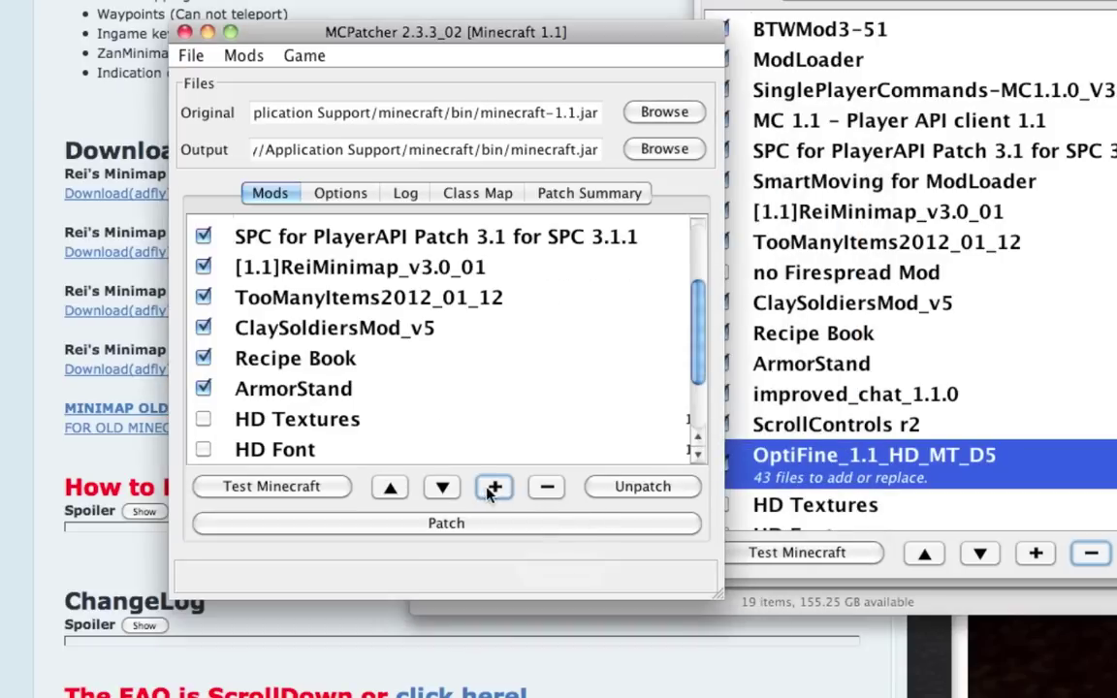
Add improved_chat_1.1.0.zip from the 1.1 folder to the mod list with all of its files.
left_click(494, 487)
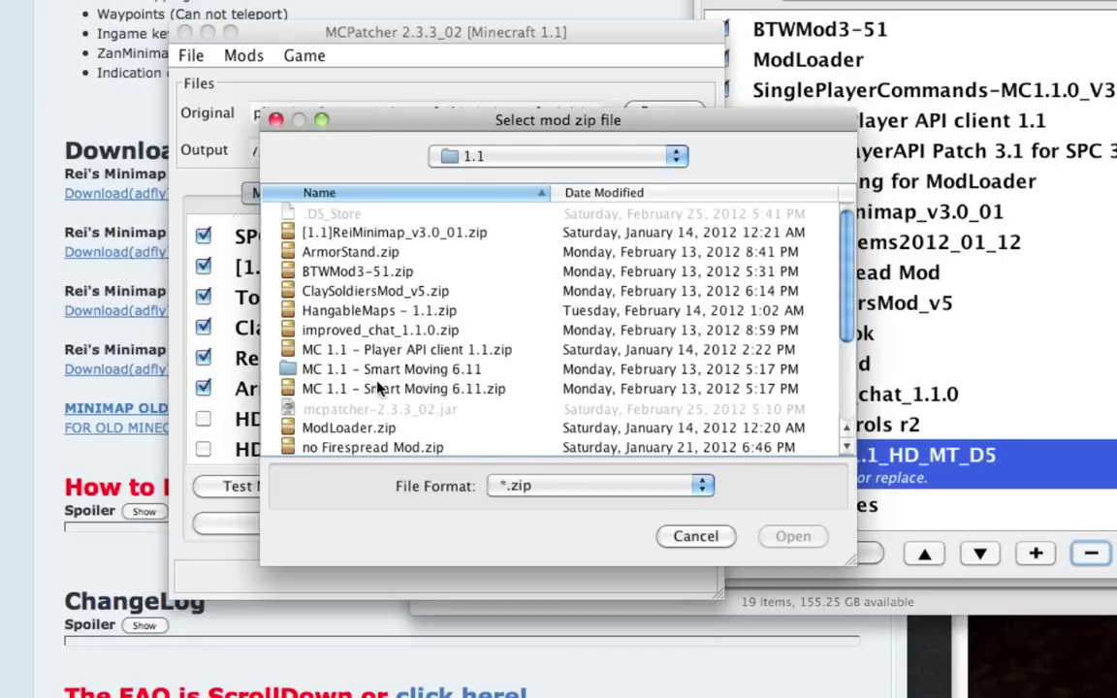
double_click(334, 329)
scroll(341, 344, "down", 10)
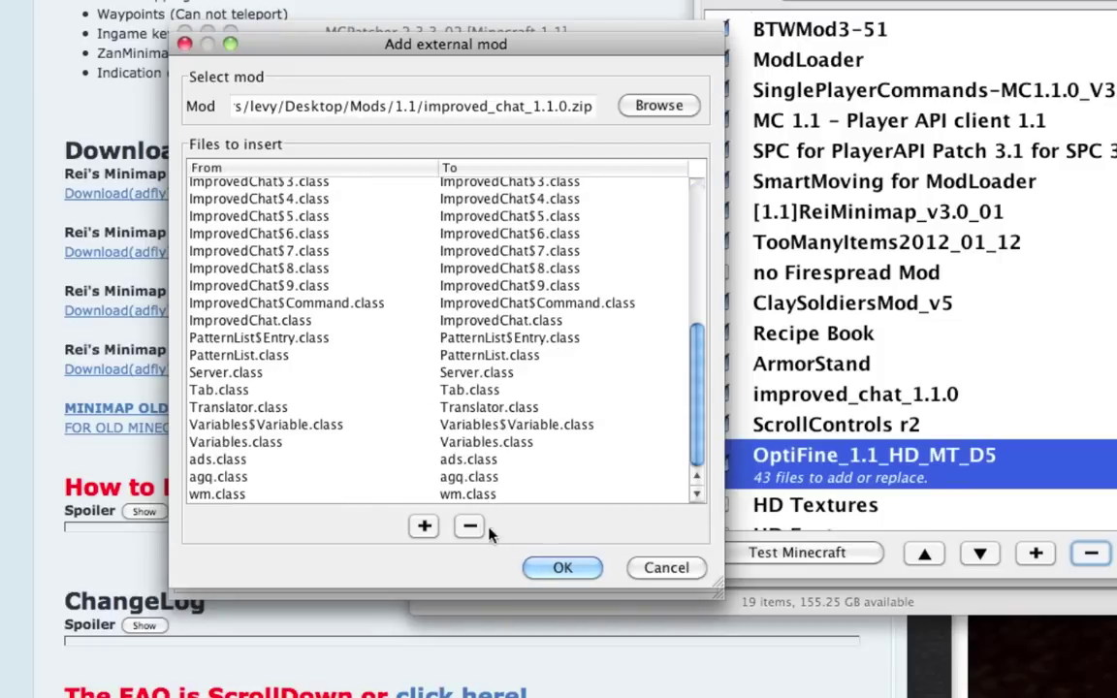
left_click(555, 572)
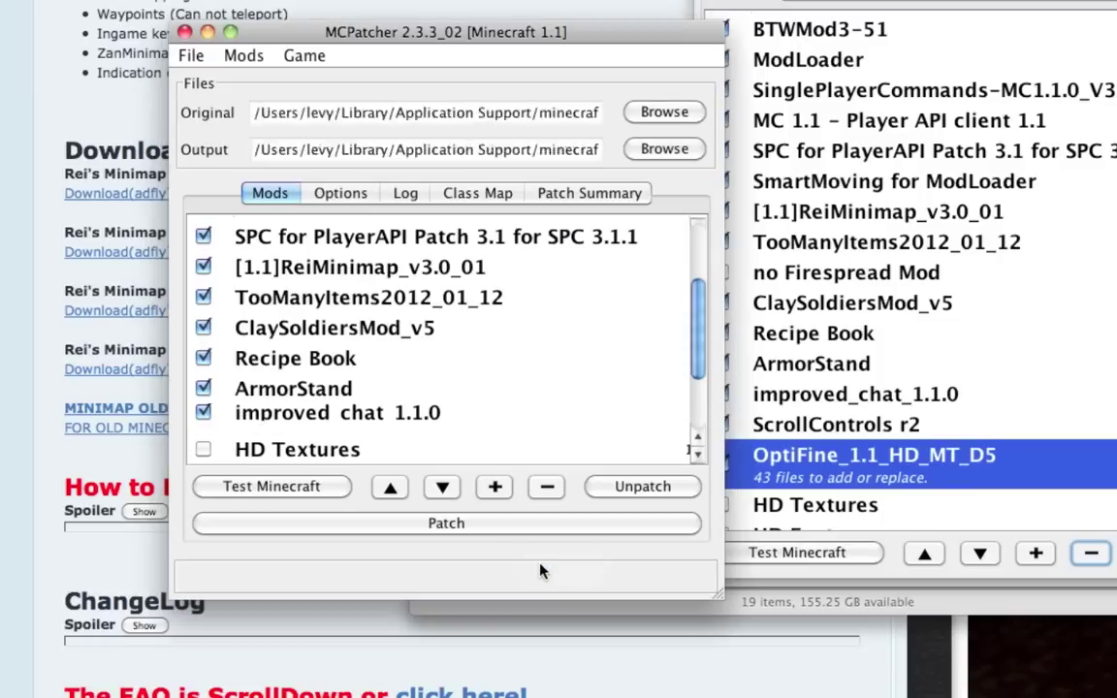
Add ScrollControls r2.zip from the 1.1 folder to the mod list as an external mod.
left_click(495, 488)
scroll(351, 369, "down", 3)
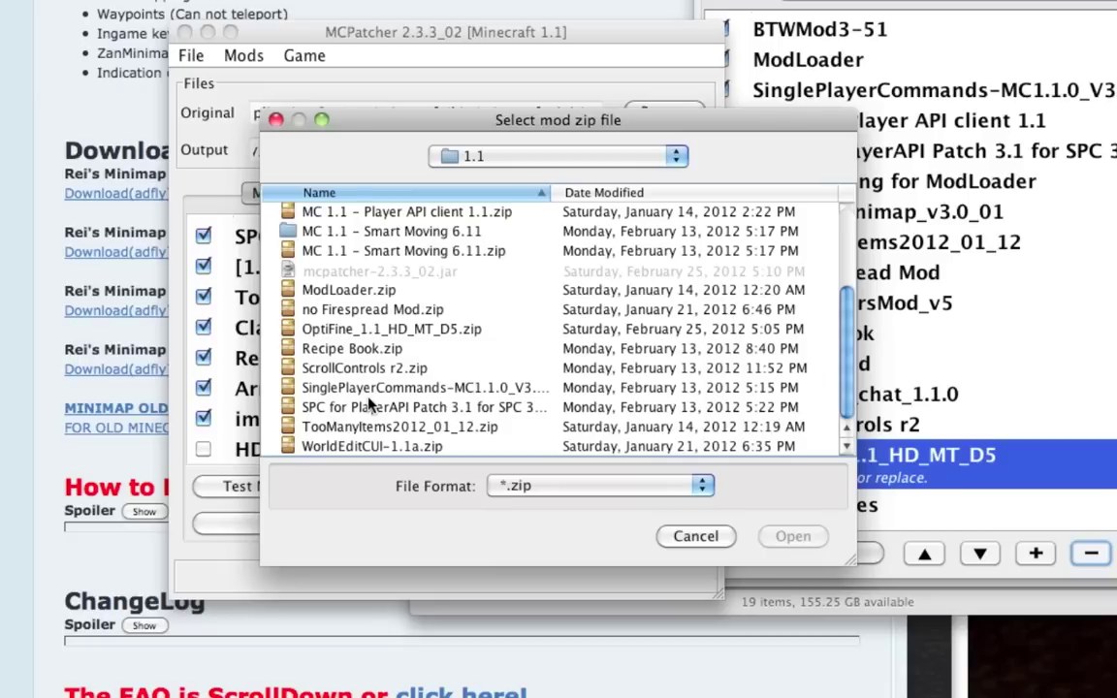
double_click(351, 370)
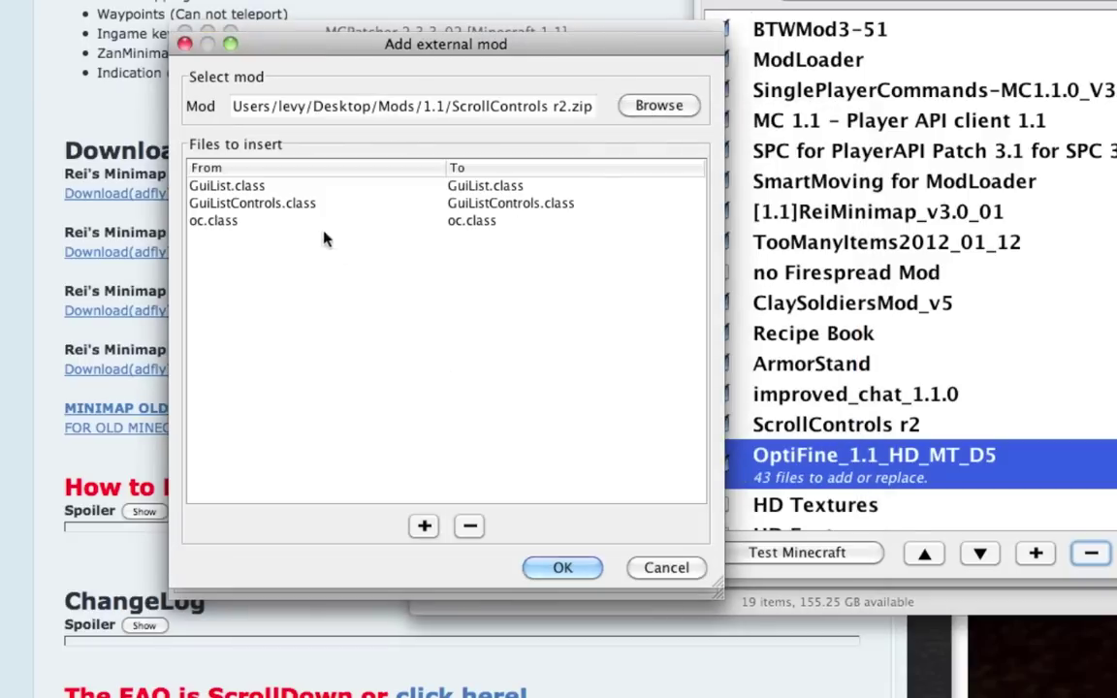
left_click(563, 568)
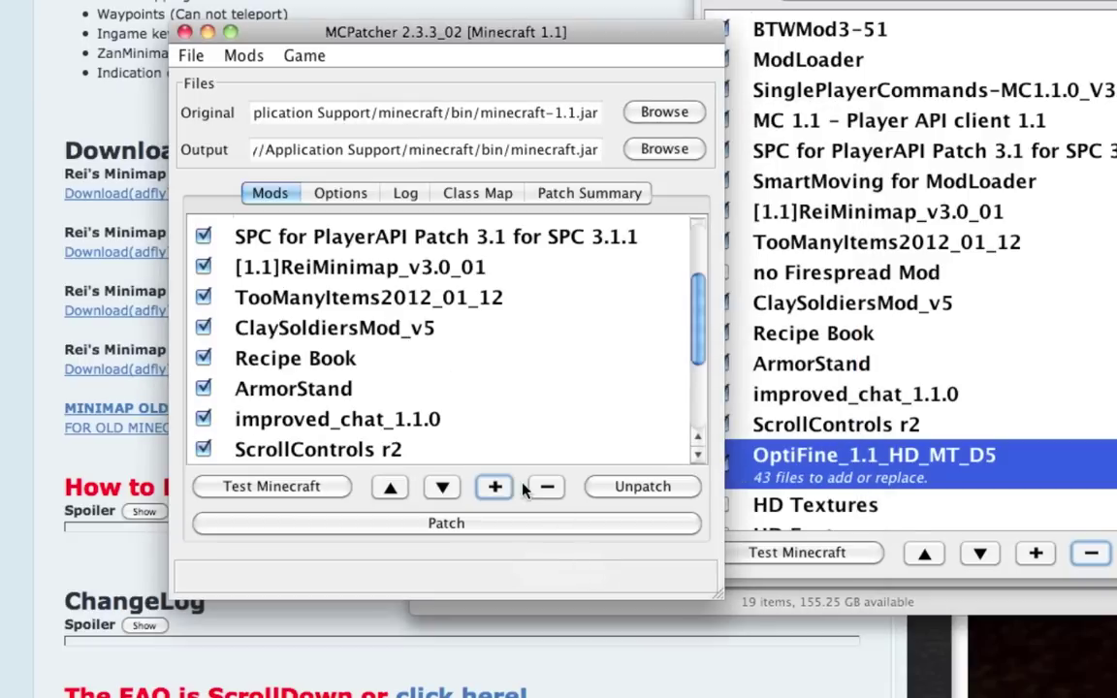
Add OptiFine_1.1_HD_MT_D5.zip from the 1.1 folder to the mod list with all of its files.
left_click(495, 488)
scroll(523, 441, "down", 4)
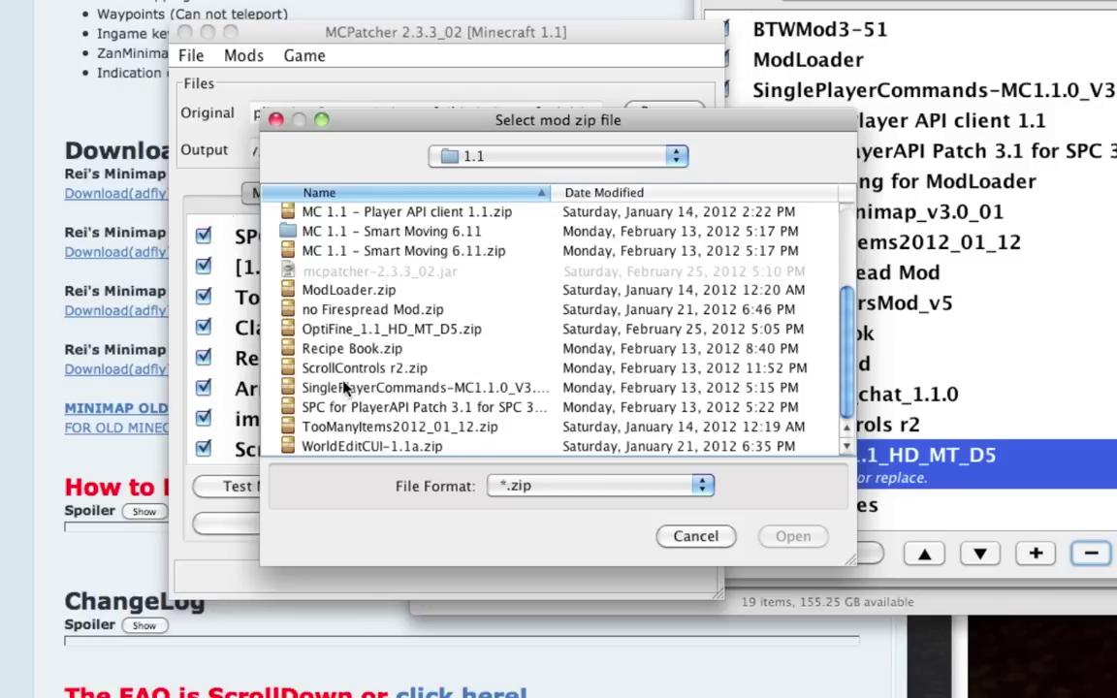
left_click(326, 335)
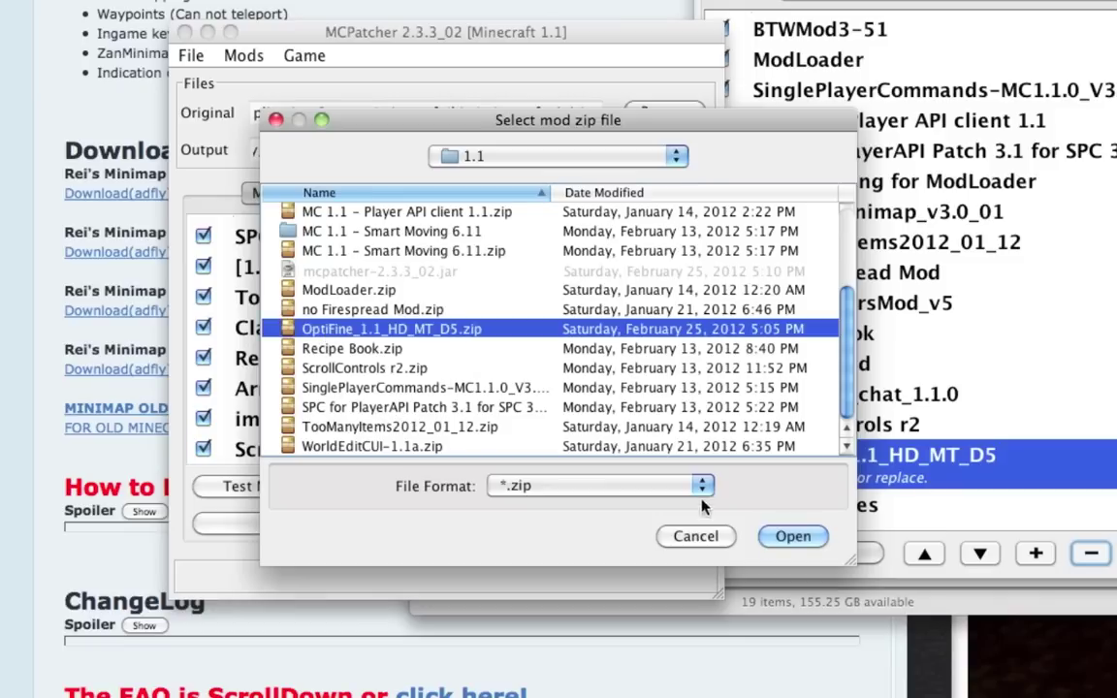
left_click(789, 536)
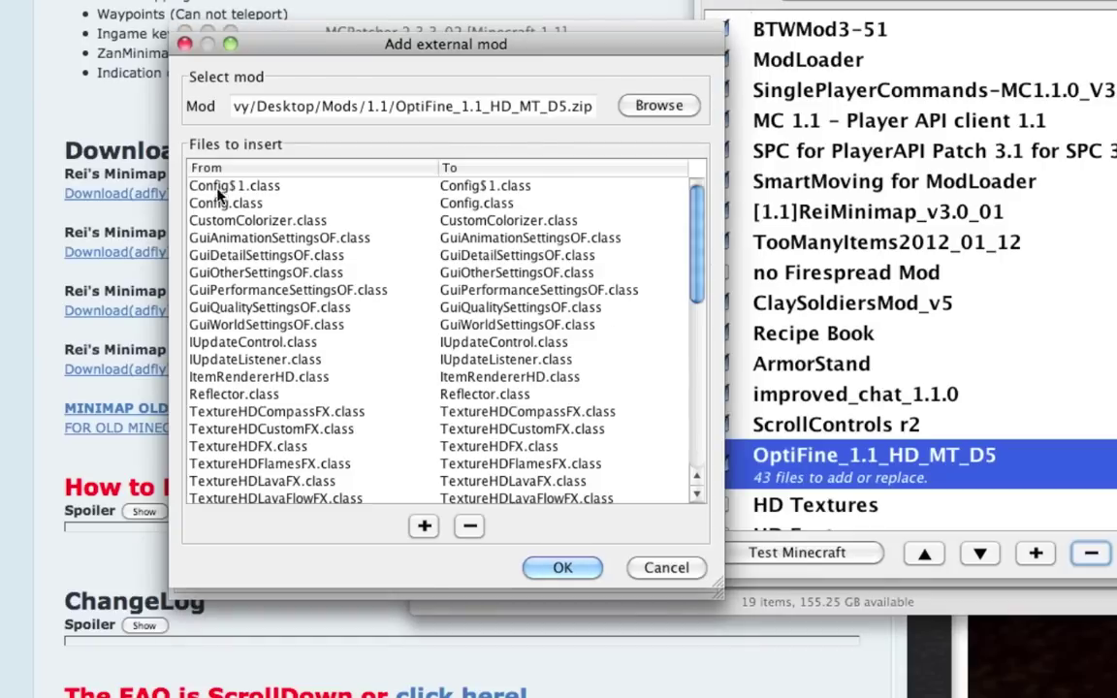
scroll(241, 260, "down", 8)
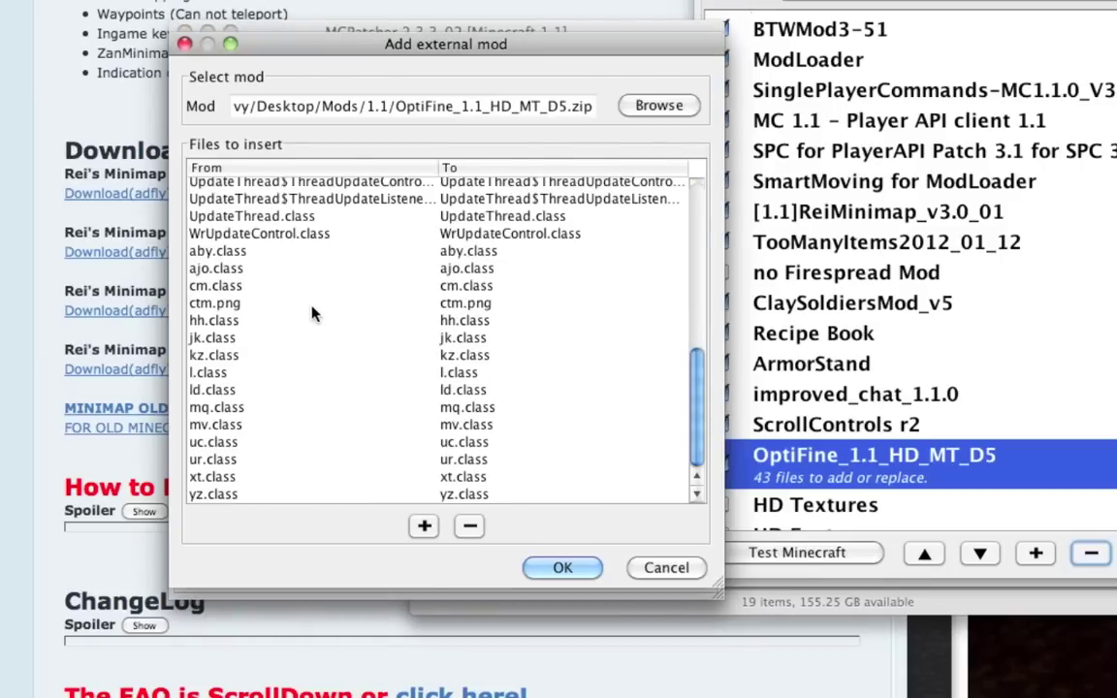
scroll(308, 309, "up", 2)
scroll(312, 313, "down", 2)
scroll(332, 359, "up", 3)
scroll(332, 359, "up", 1)
scroll(331, 359, "down", 4)
left_click(536, 569)
scroll(468, 399, "down", 3)
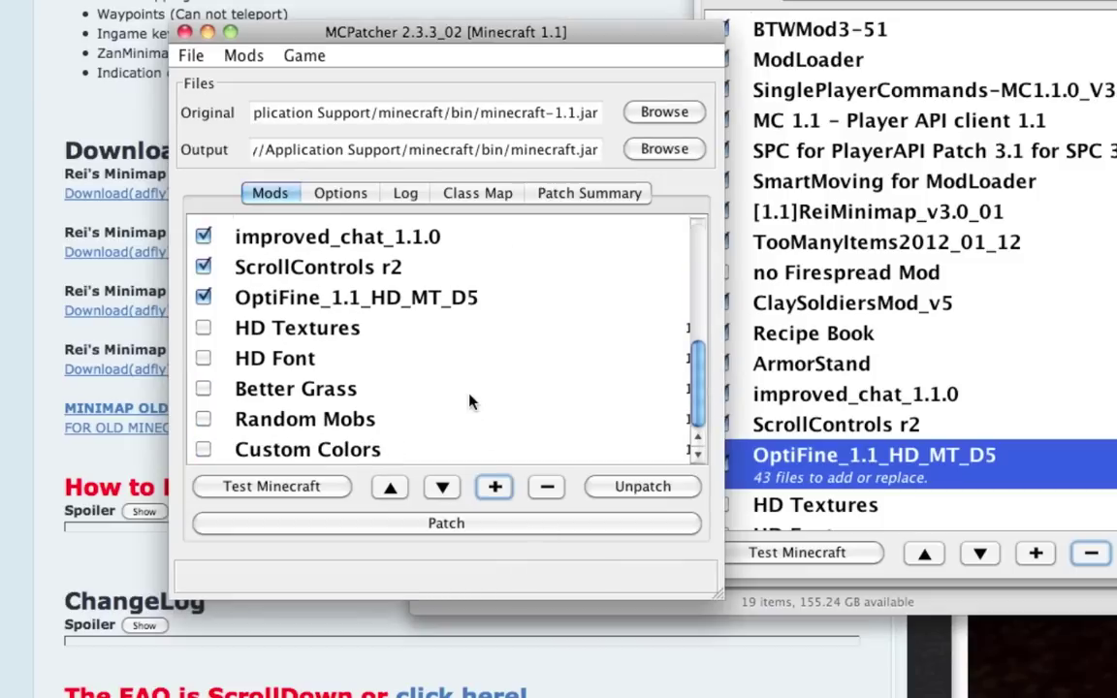
Check the patcher's mod list against the reference screenshot, including the HD Textures entry below OptiFine.
scroll(468, 399, "up", 1)
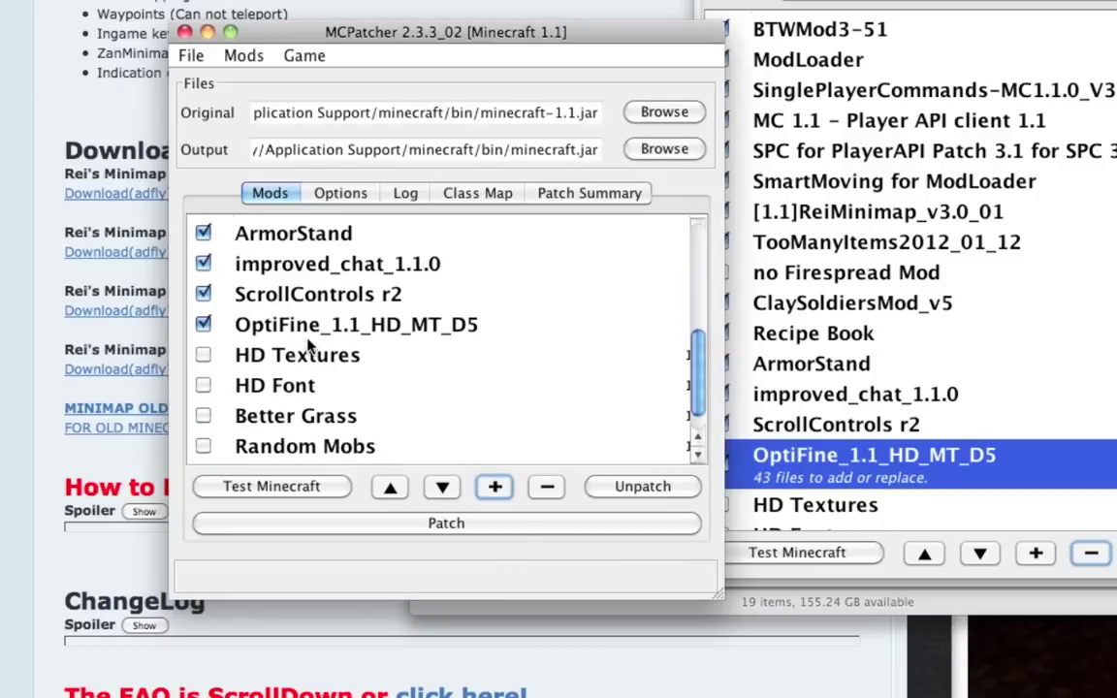
scroll(308, 346, "down", 1)
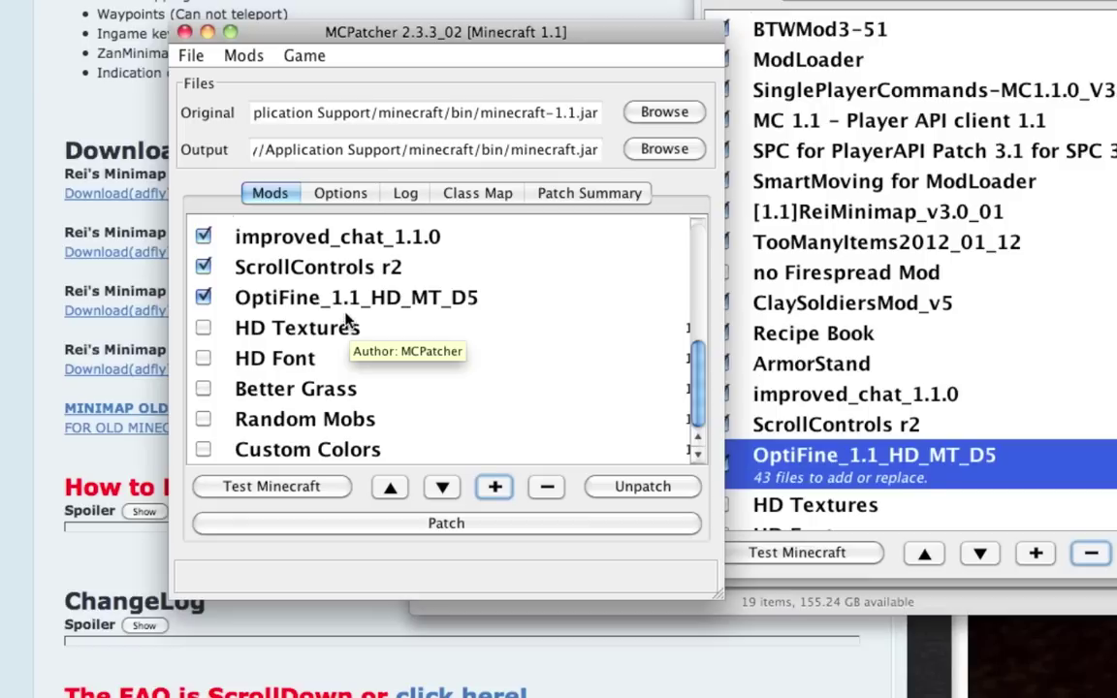
left_click(201, 331)
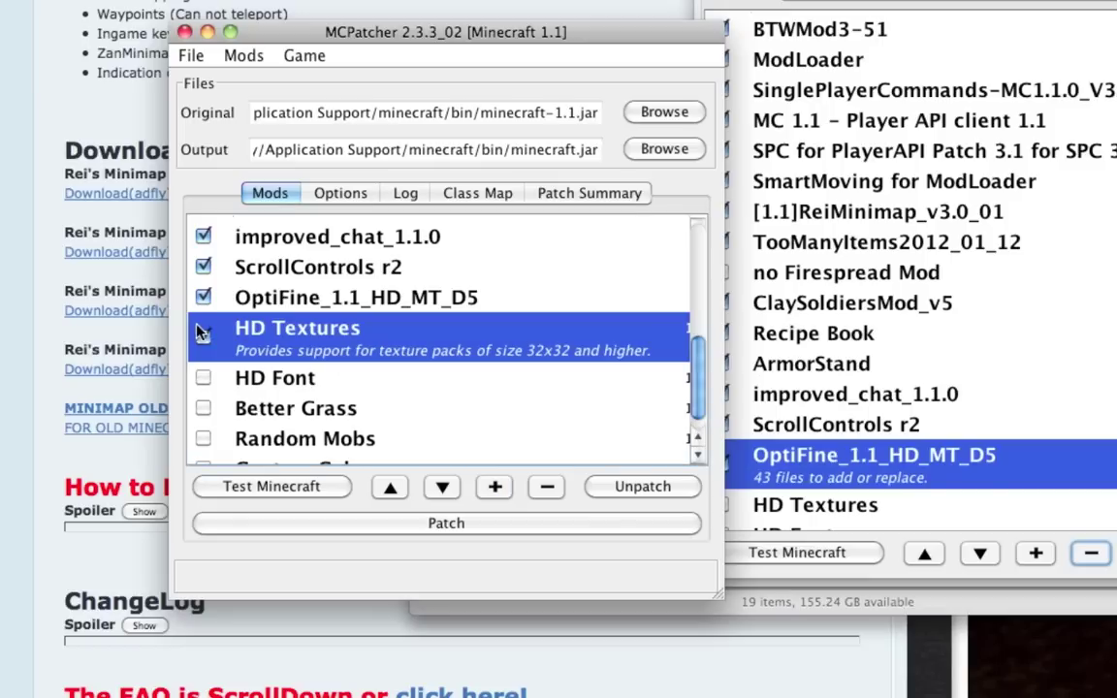
scroll(252, 412, "down", 1)
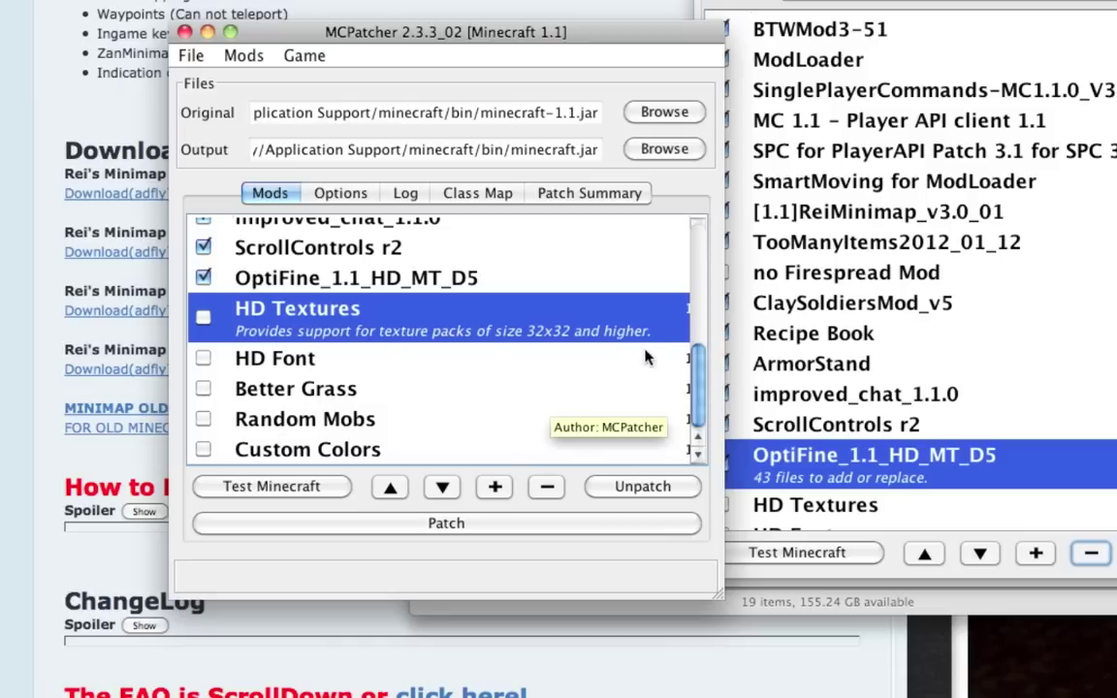
scroll(700, 378, "up", 3)
scroll(708, 397, "down", 3)
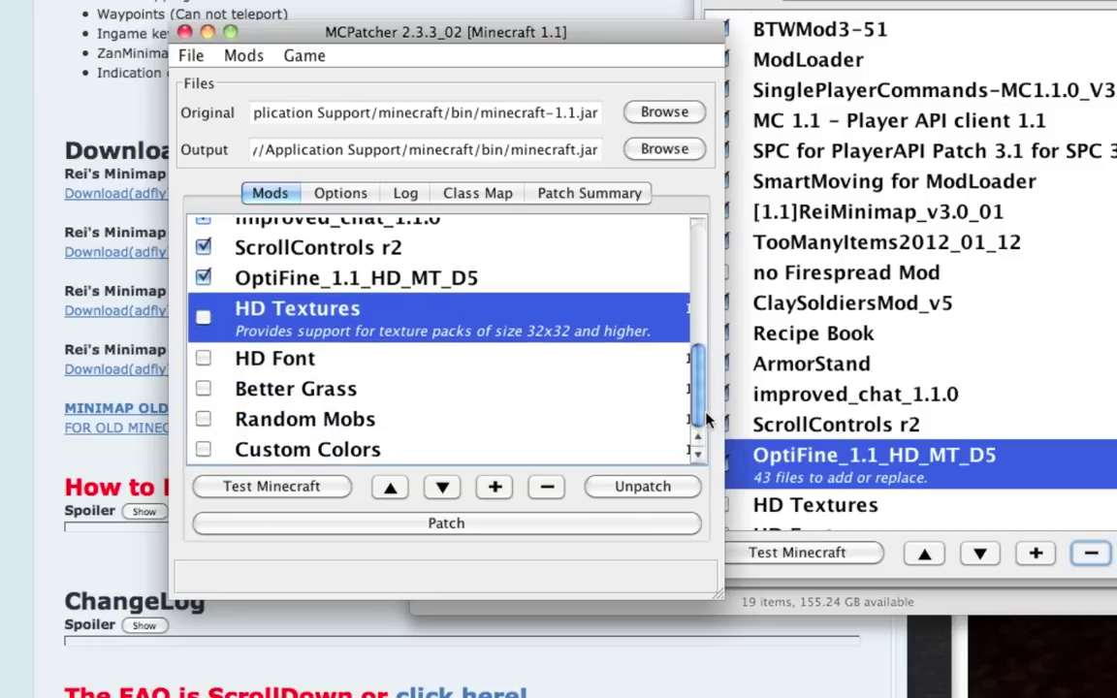
left_click(829, 466)
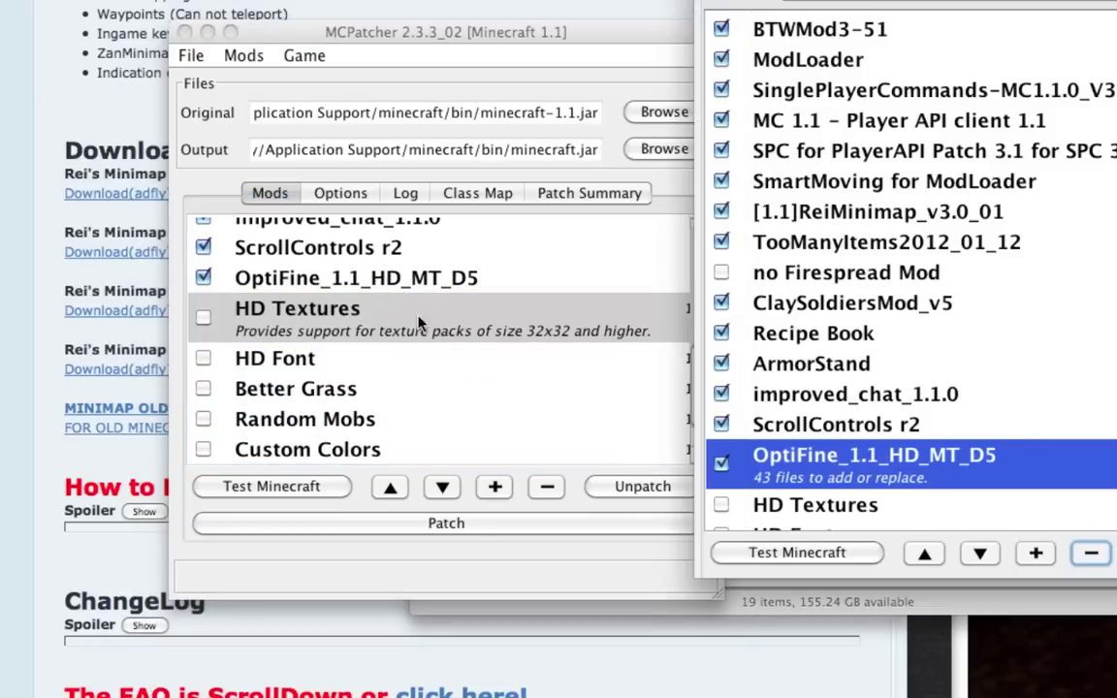
left_click(357, 73)
scroll(407, 308, "up", 10)
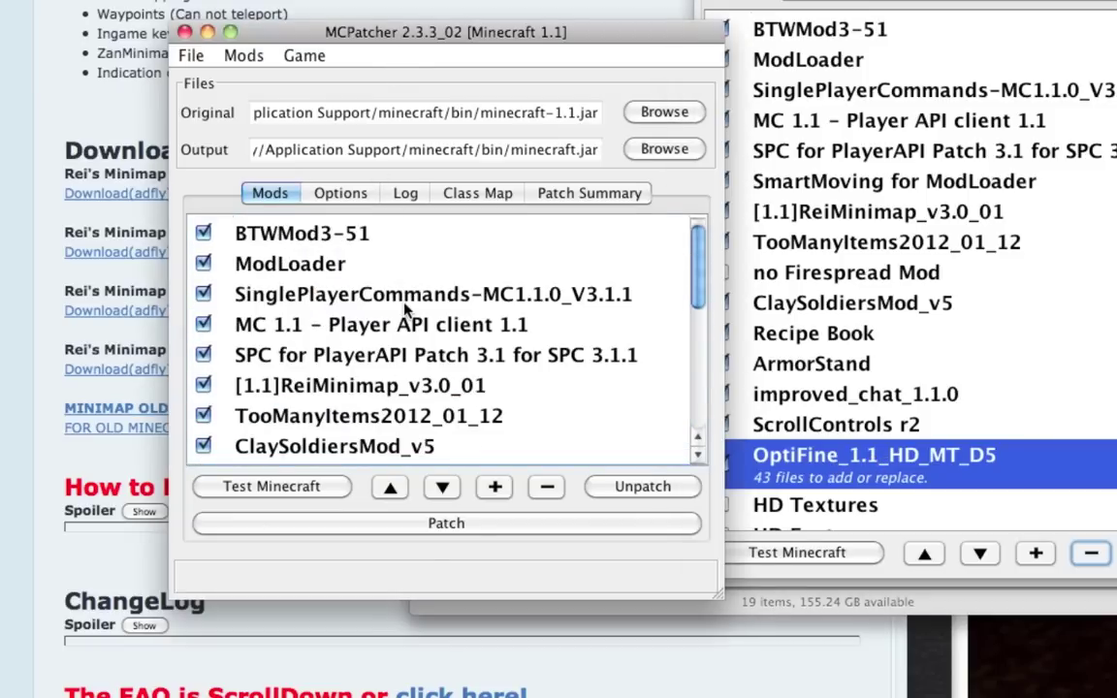
scroll(407, 309, "down", 10)
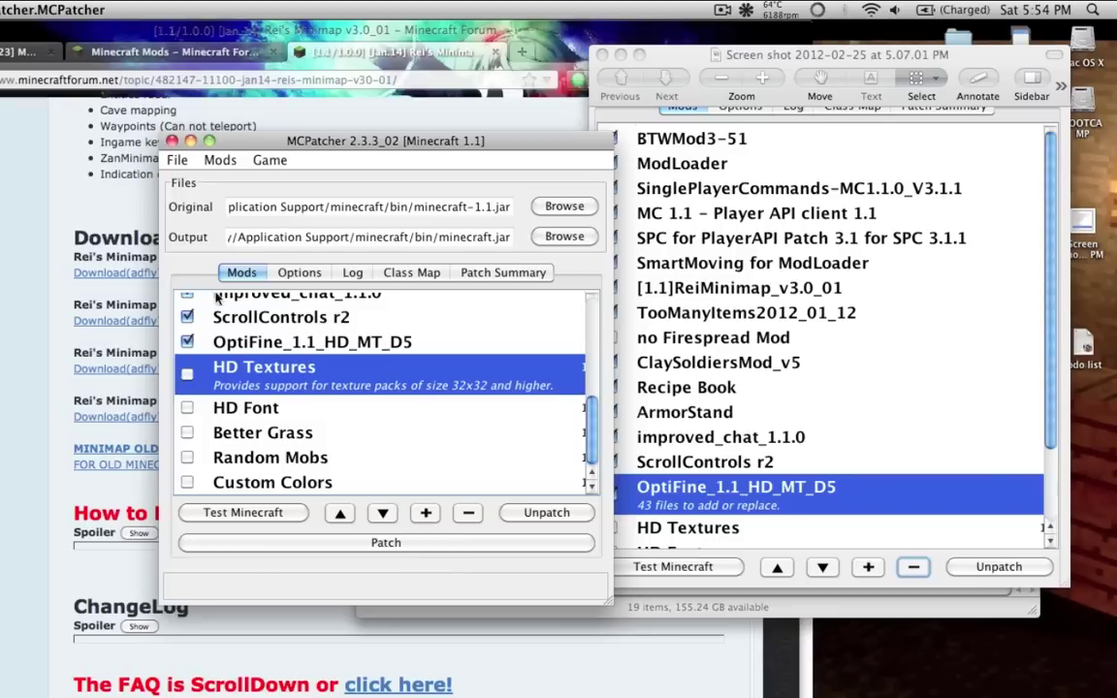
Start patching with the selected mods, review the whole conflict list, and decline to continue.
left_click(380, 545)
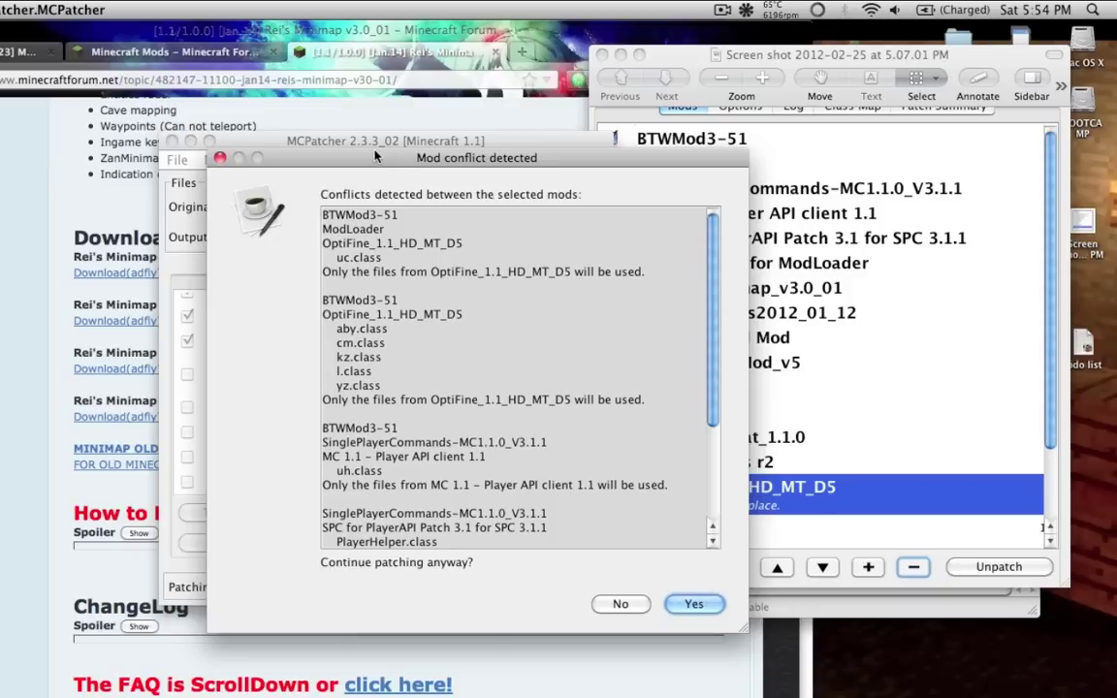
left_click_drag(376, 157, 625, 103)
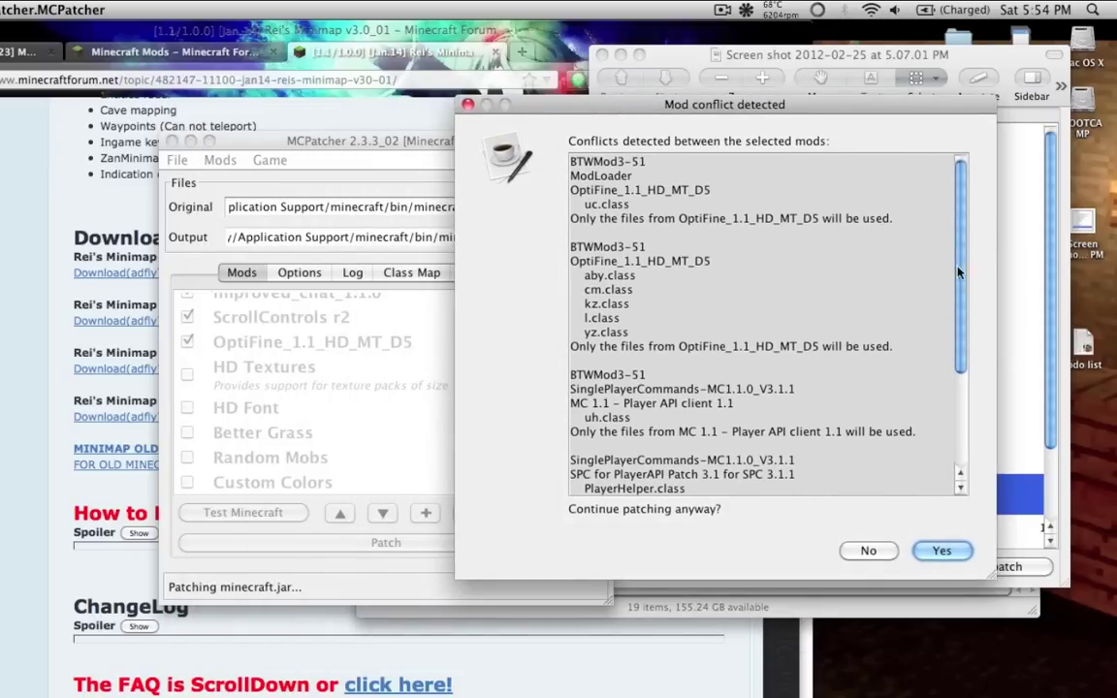
scroll(960, 274, "down", 2)
scroll(959, 274, "up", 2)
scroll(594, 235, "down", 5)
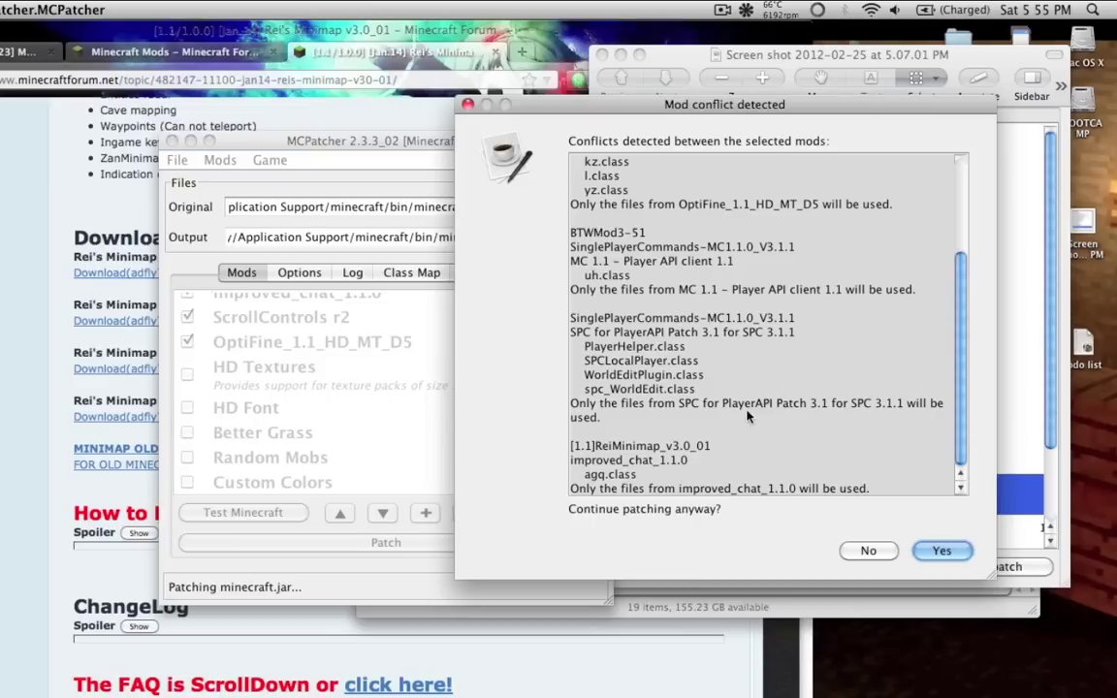
scroll(770, 385, "up", 1)
scroll(948, 412, "down", 1)
left_click_drag(322, 148, 286, 148)
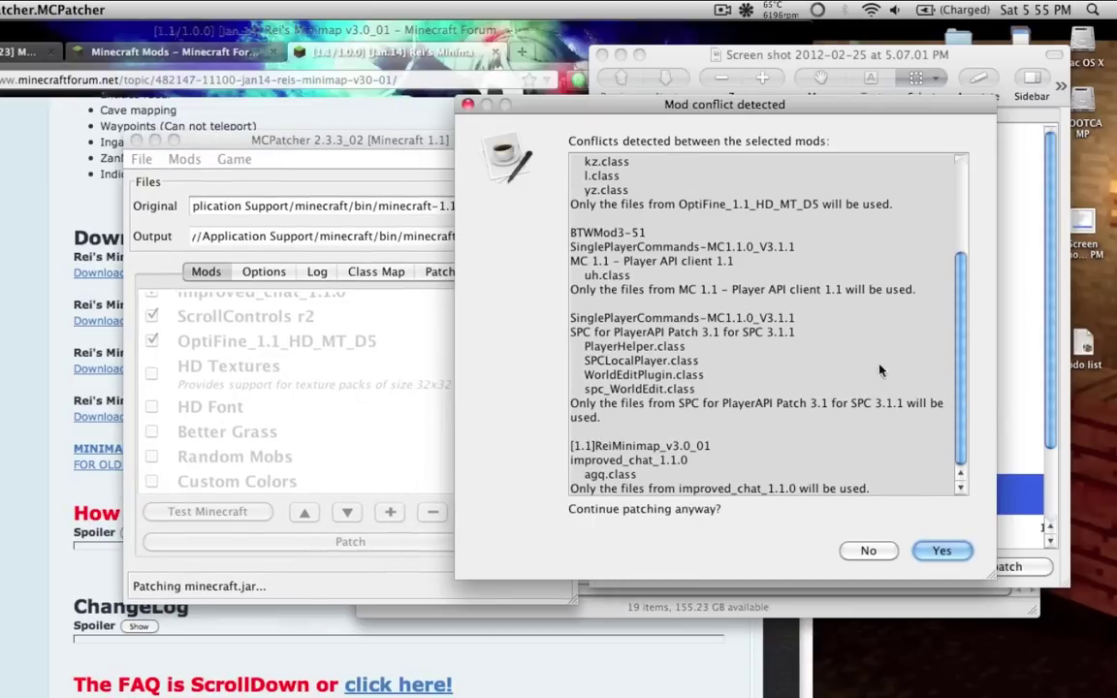
scroll(791, 415, "up", 1)
scroll(790, 415, "up", 3)
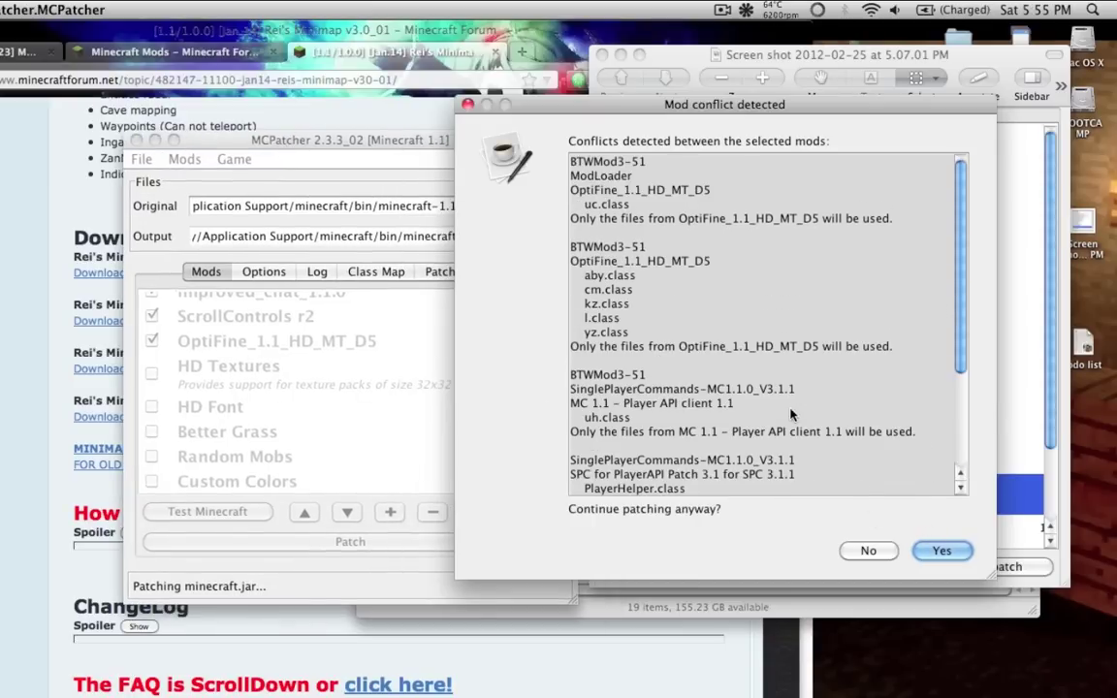
scroll(765, 403, "down", 4)
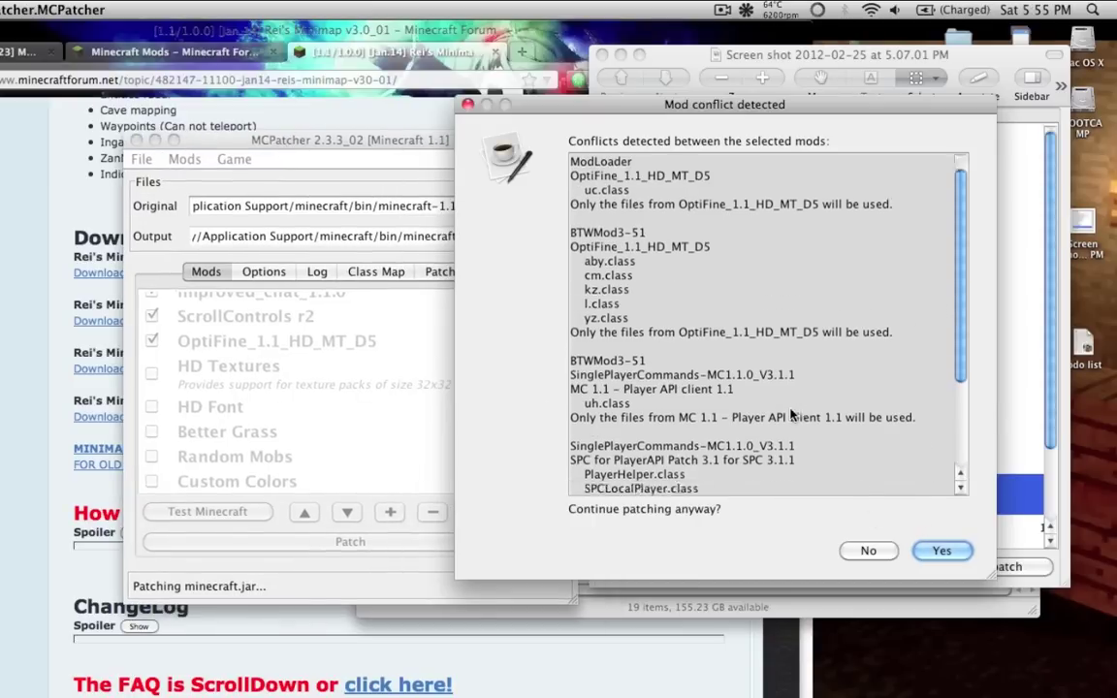
left_click(938, 553)
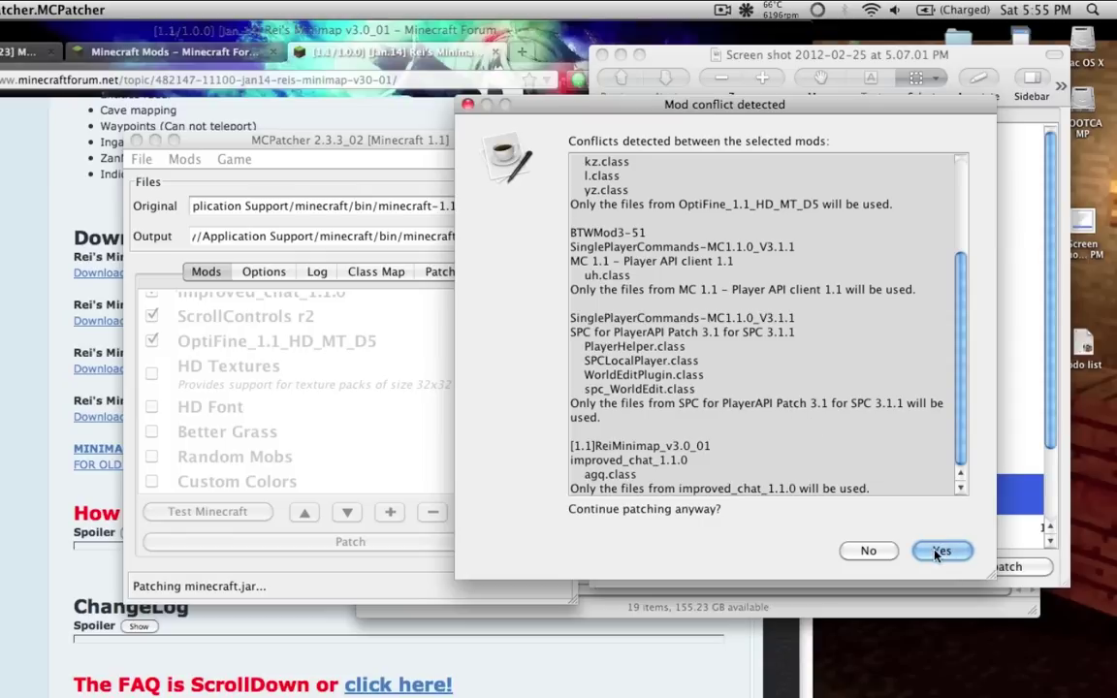
left_click(868, 551)
Add SmartMoving for ModLoader.zip from the MC 1.1 - Smart Moving 6.11 folder as an external mod, inserting all files from its root folder.
scroll(418, 381, "up", 4)
scroll(418, 381, "down", 1)
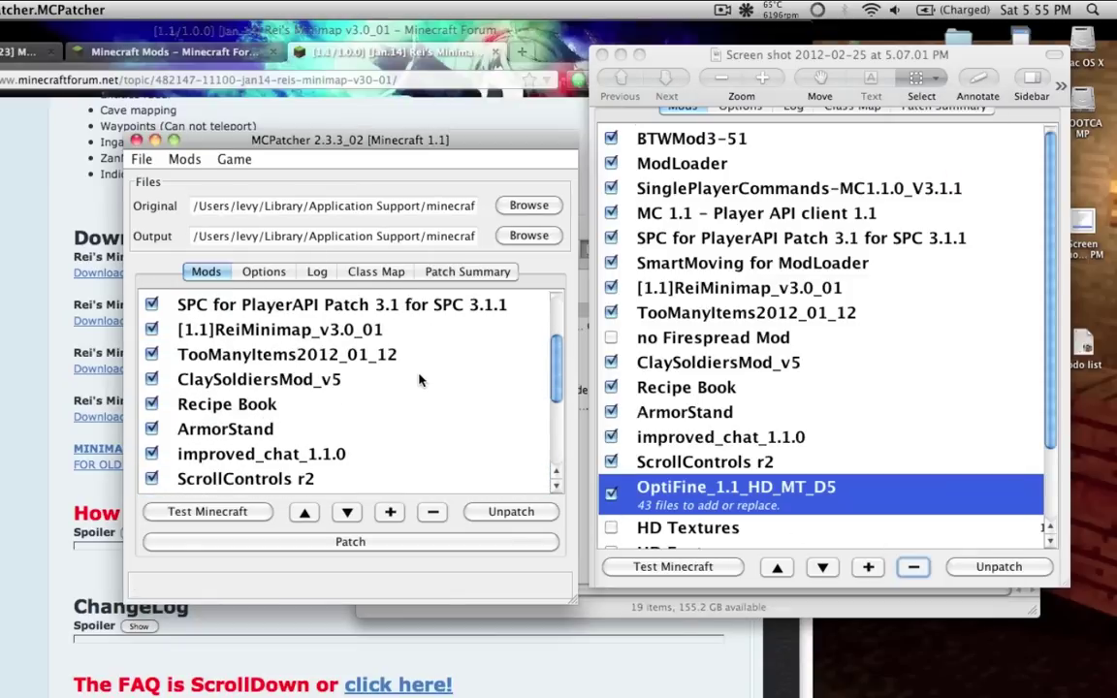
scroll(369, 374, "up", 4)
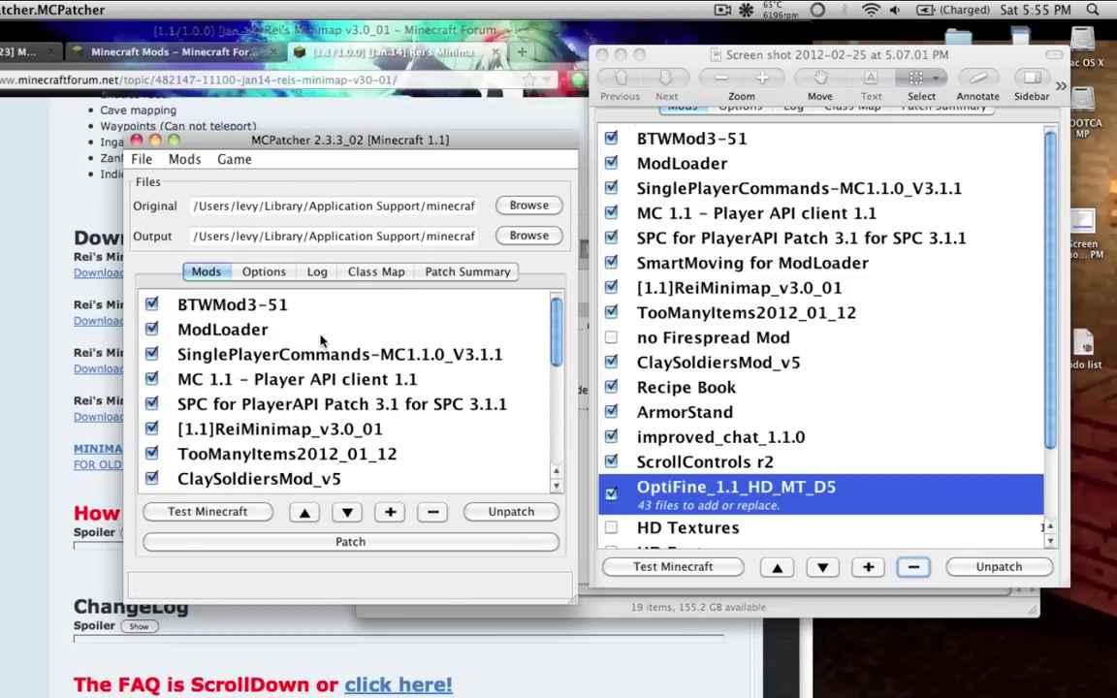
left_click(297, 402)
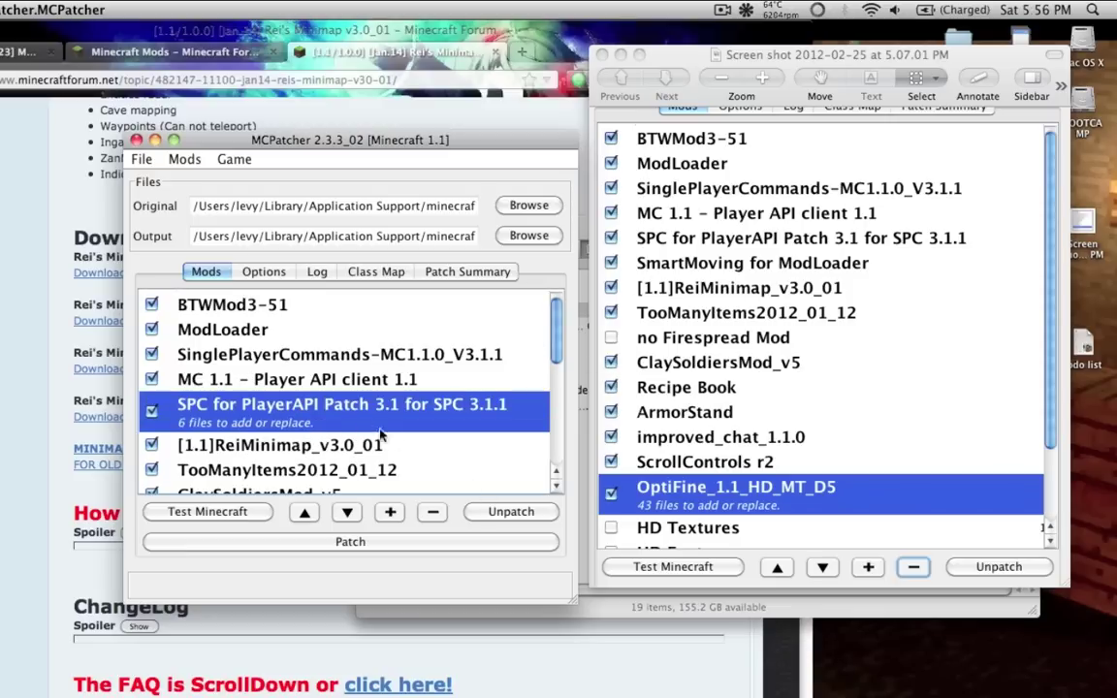
left_click(392, 513)
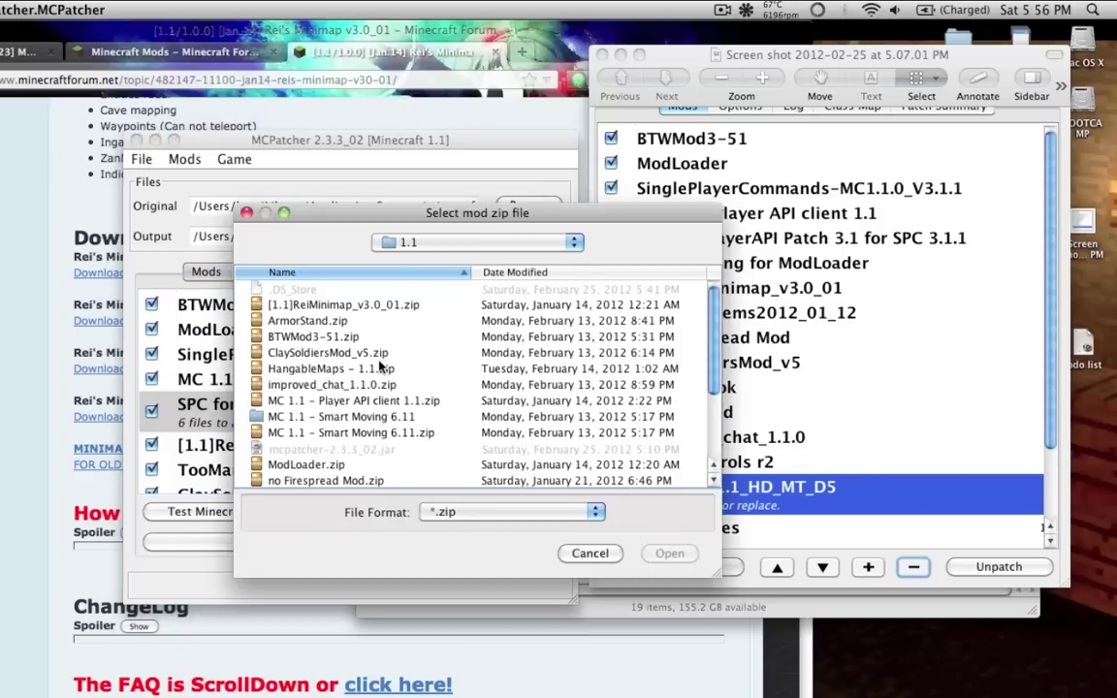
scroll(379, 369, "down", 3)
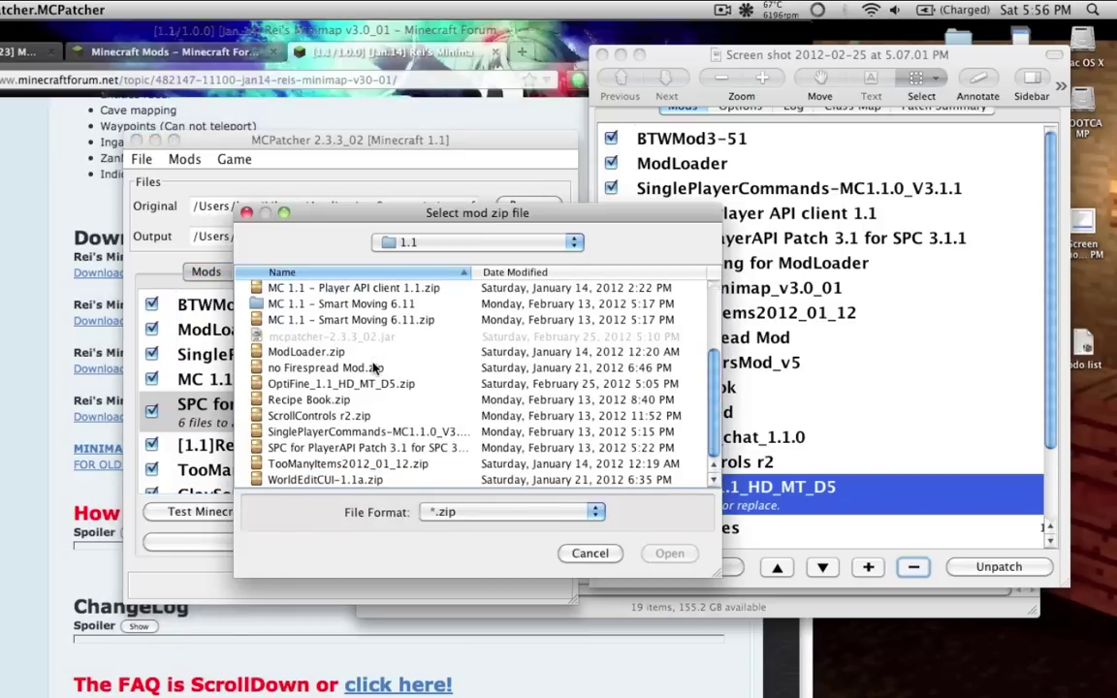
left_click(367, 309)
double_click(368, 308)
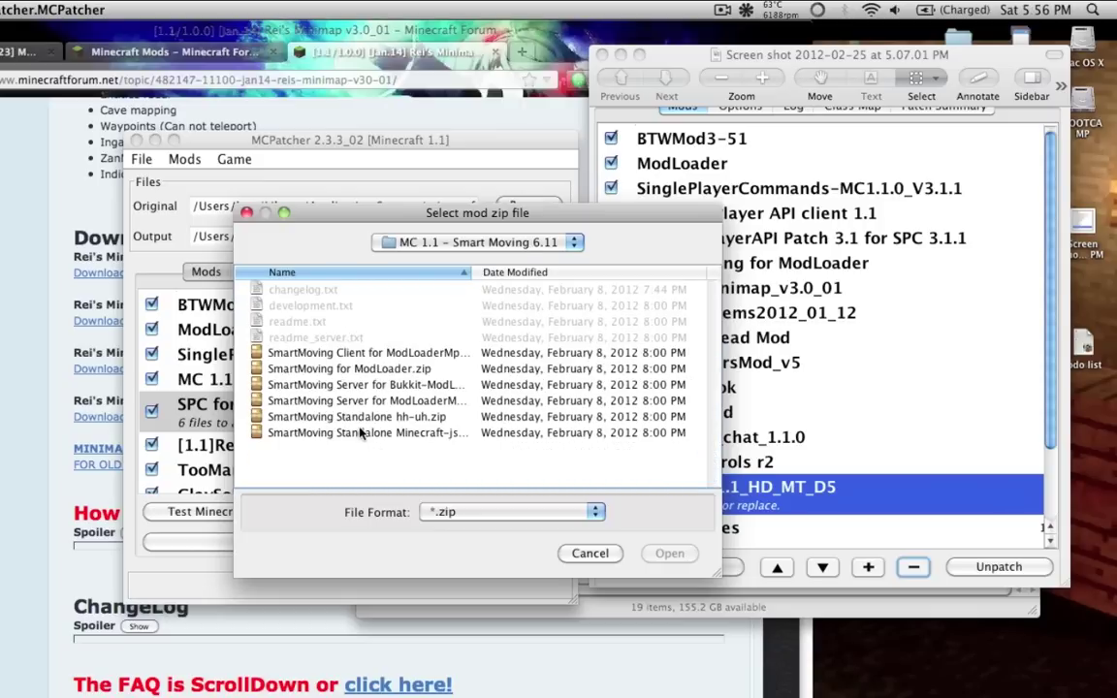
left_click(306, 368)
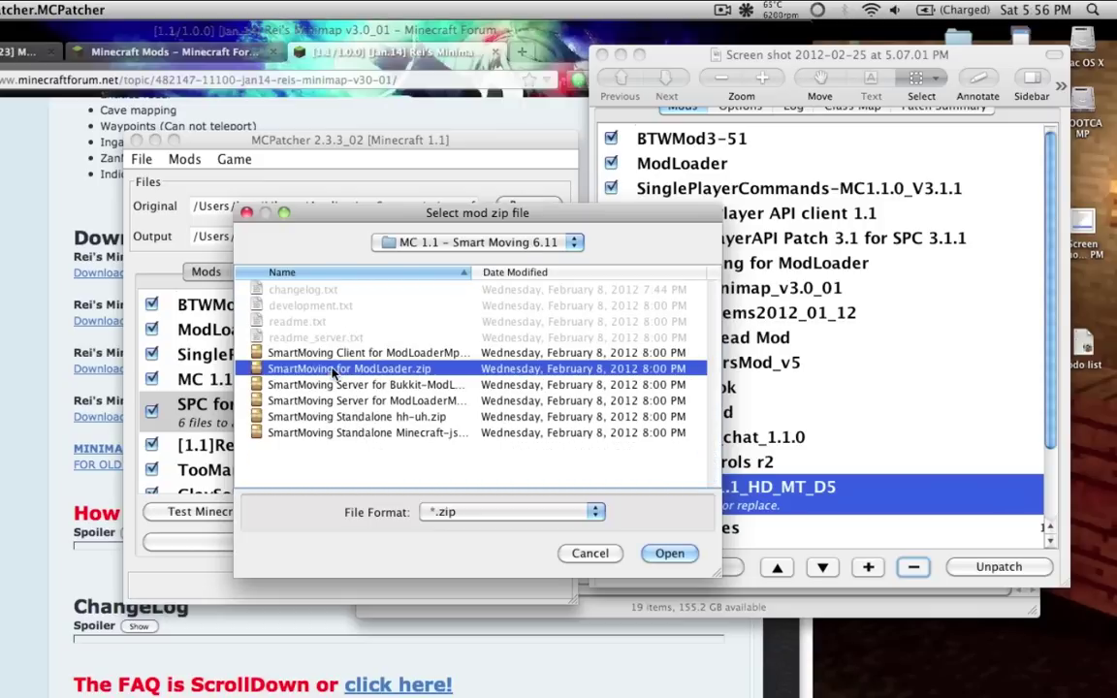
left_click(667, 552)
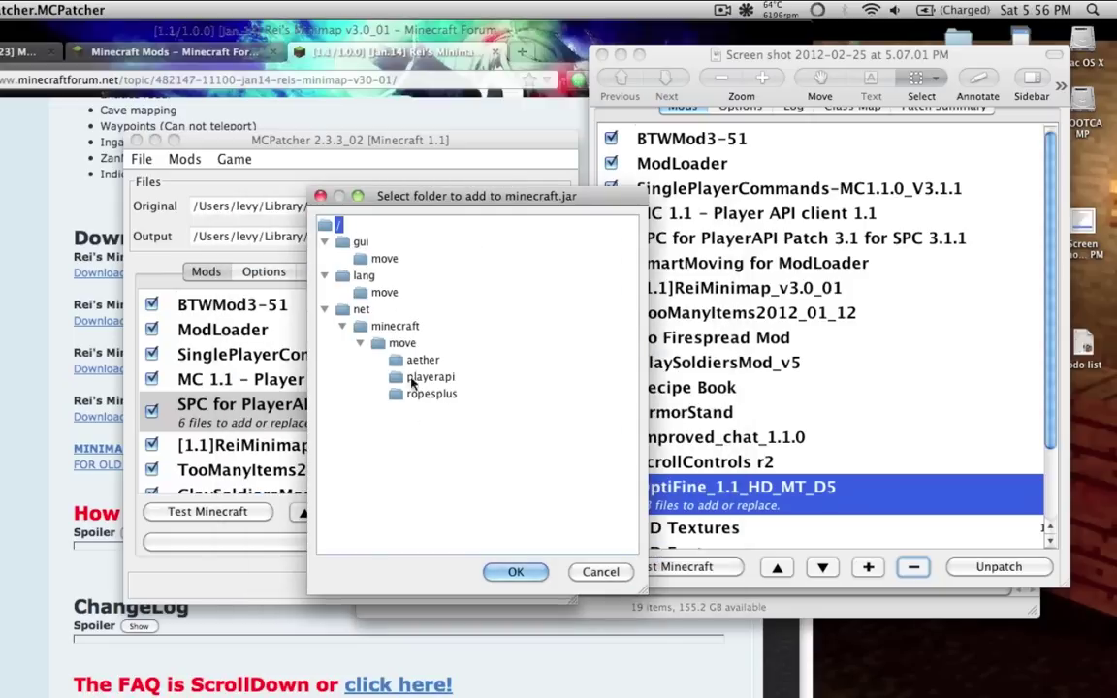
left_click(515, 572)
scroll(426, 444, "down", 6)
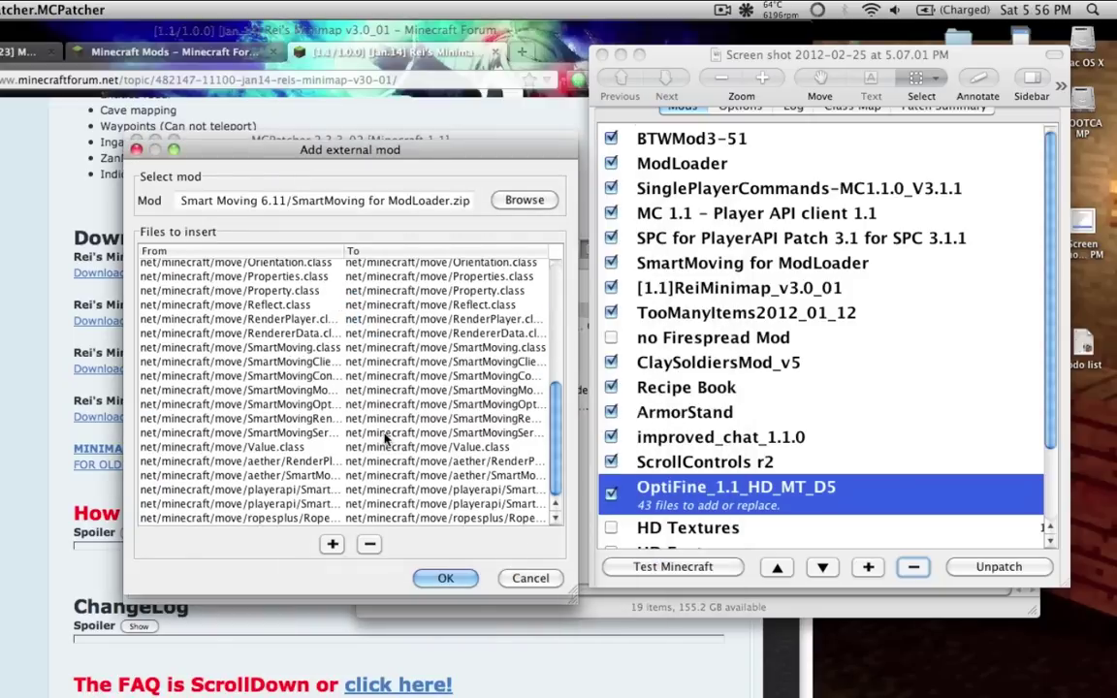
scroll(294, 482, "up", 6)
scroll(294, 481, "down", 6)
left_click(444, 579)
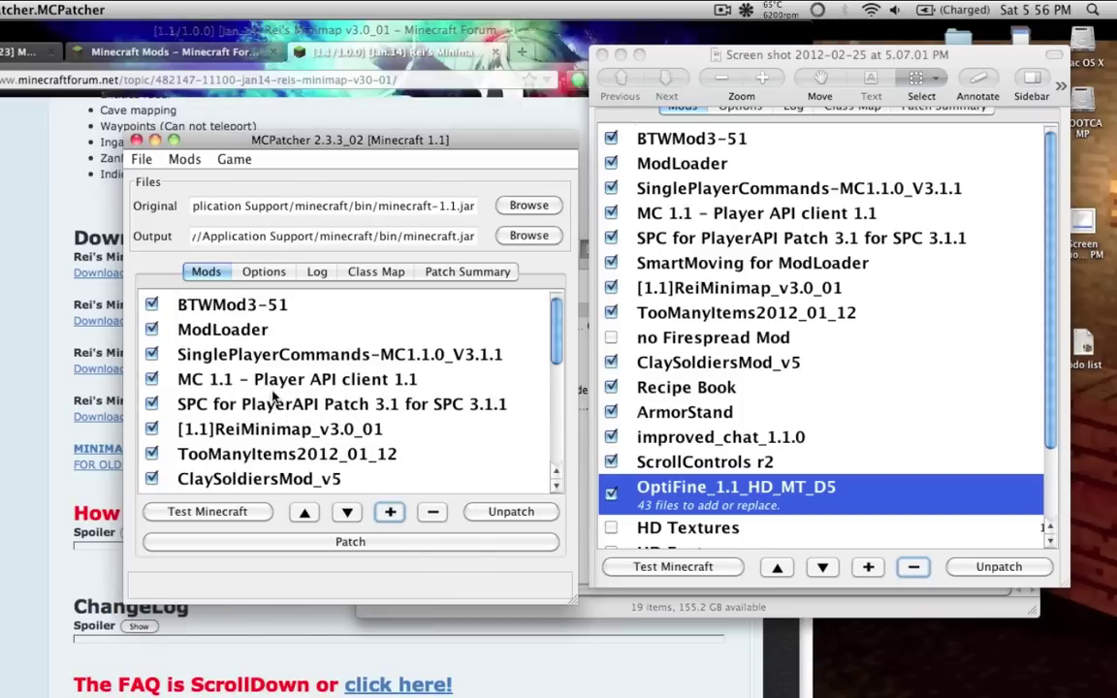
Move SmartMoving for ModLoader up the mod list to directly below SPC for PlayerAPI Patch 3.1 for SPC 3.1.1.
scroll(266, 407, "down", 10)
scroll(243, 388, "up", 1)
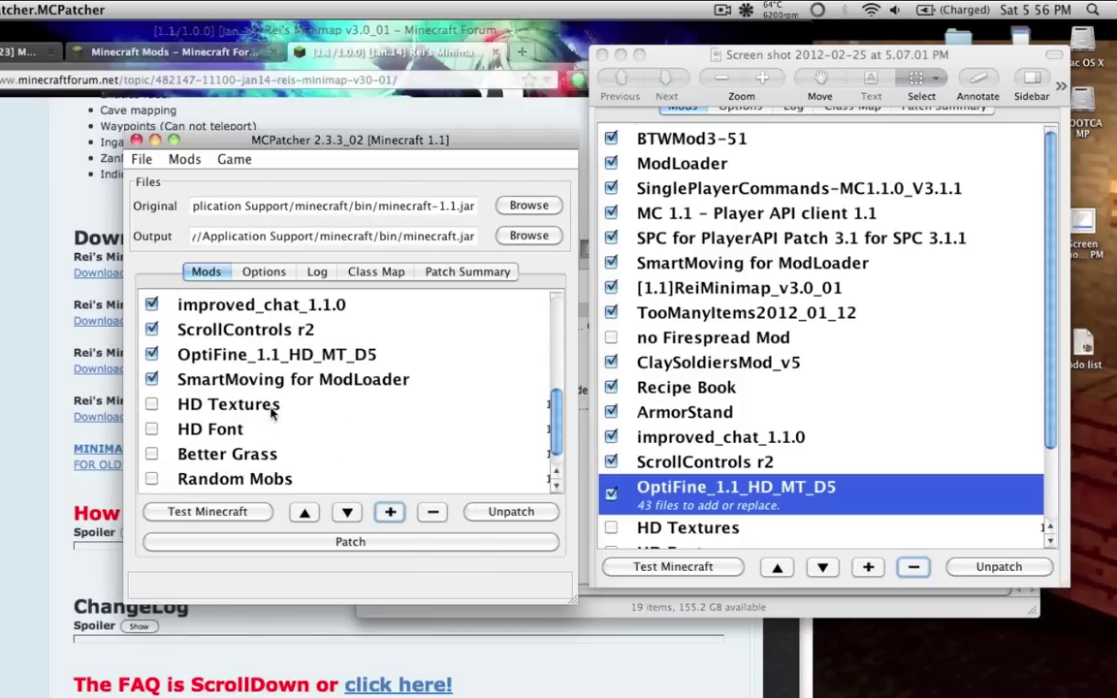
left_click(250, 377)
scroll(345, 450, "up", 2)
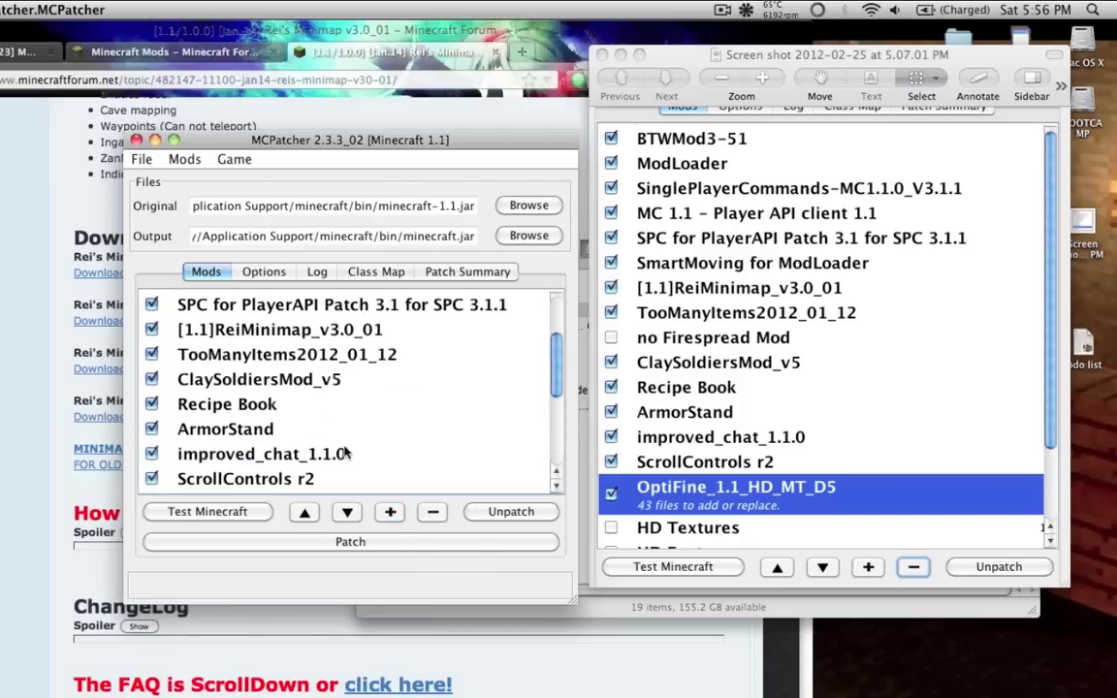
left_click(304, 512)
left_click(304, 512)
left_click(305, 512)
left_click(305, 512)
left_click(305, 512)
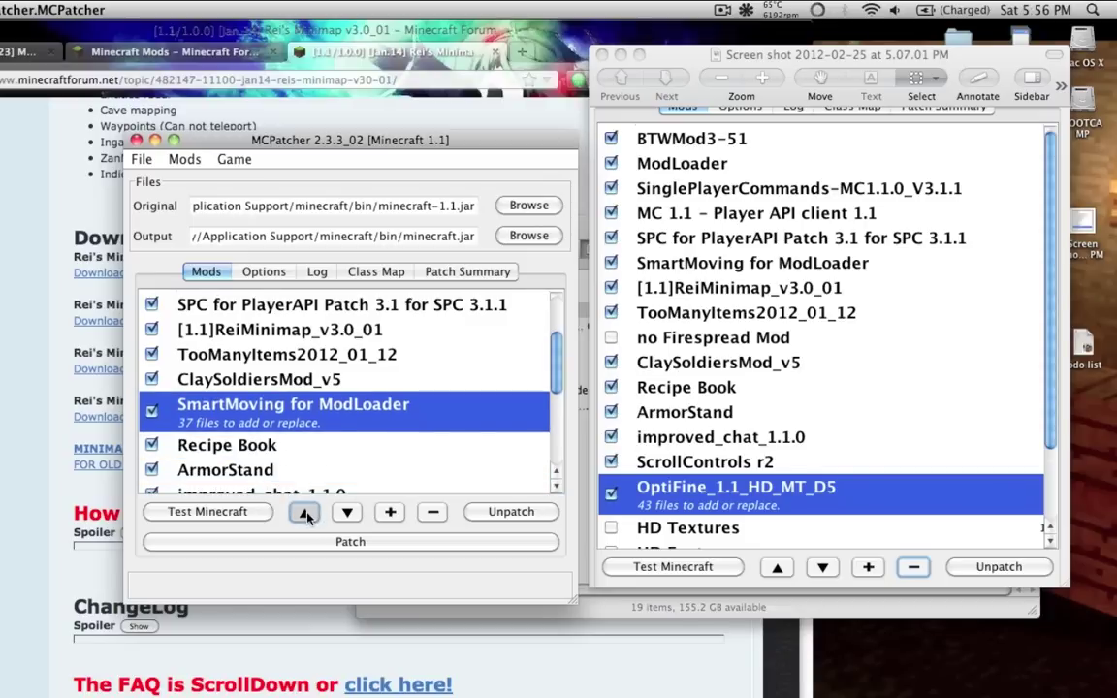
left_click(304, 512)
left_click(304, 512)
left_click(304, 512)
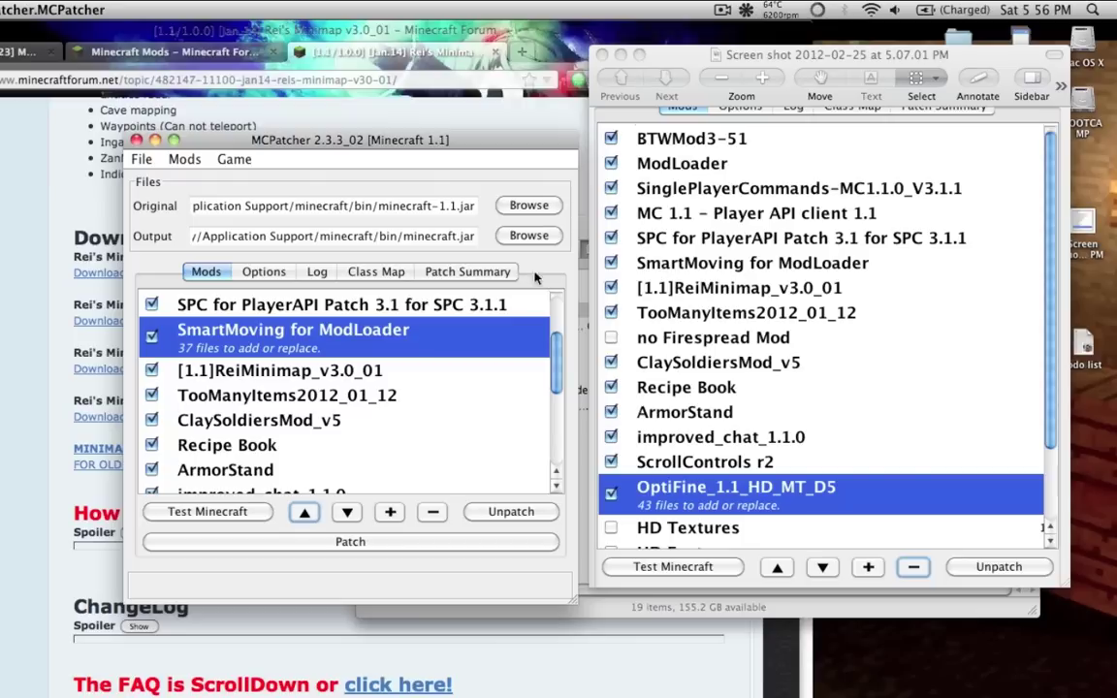
scroll(388, 417, "down", 5)
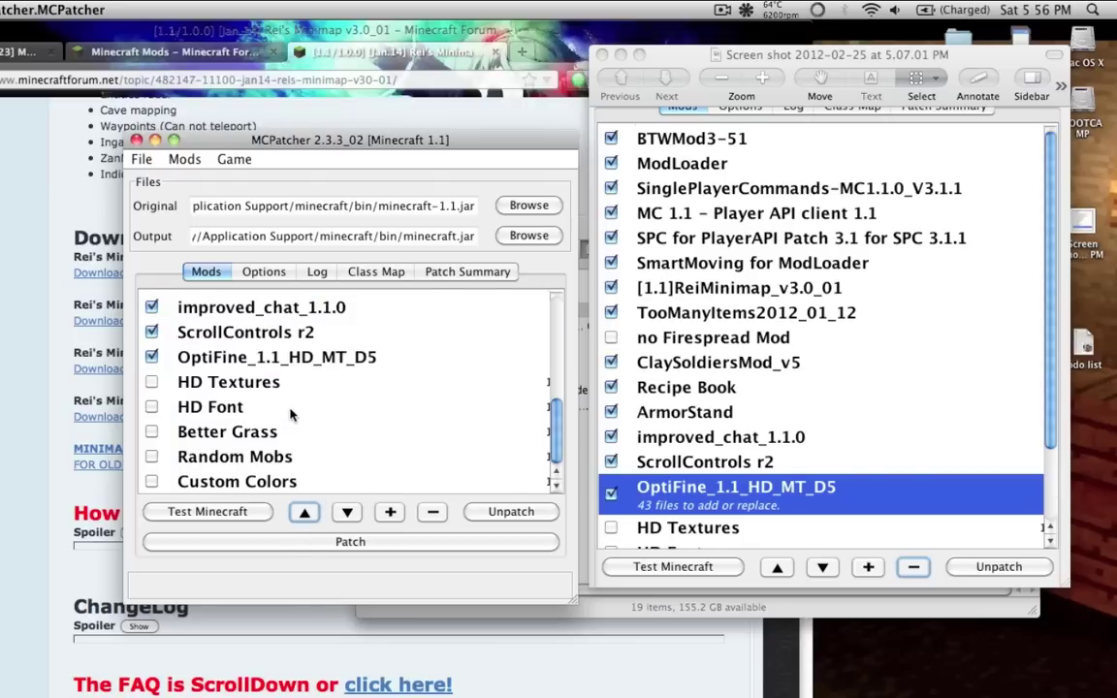
Patch the game with the selected mods, continuing despite the detected mod conflicts.
scroll(417, 330, "up", 8)
left_click(350, 541)
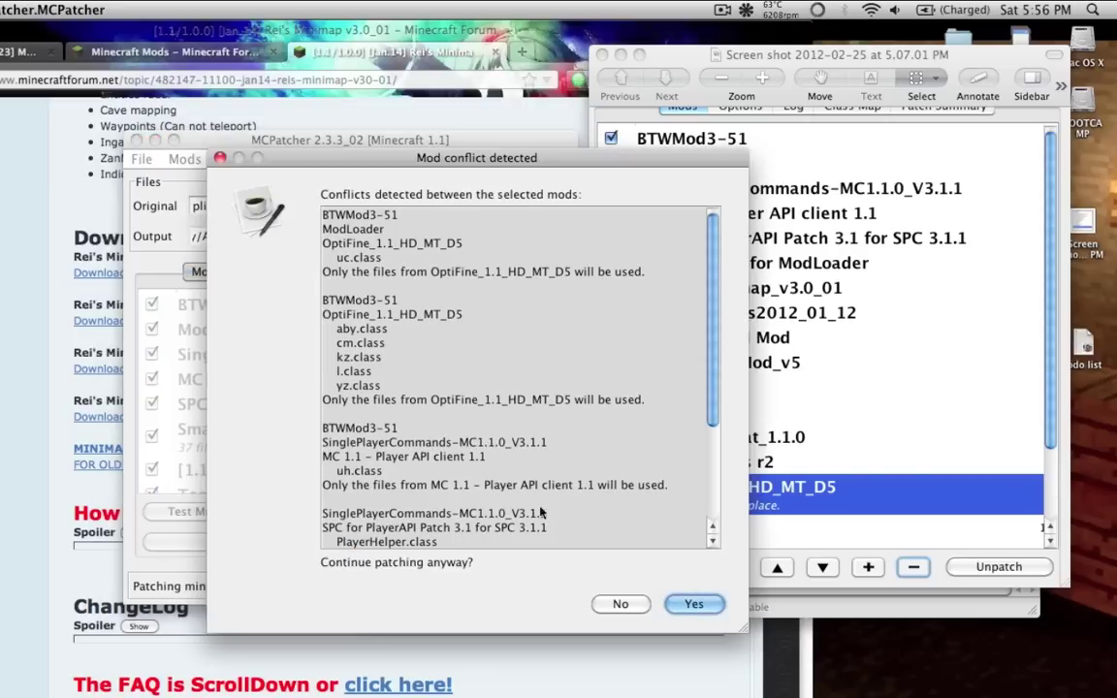
left_click(693, 603)
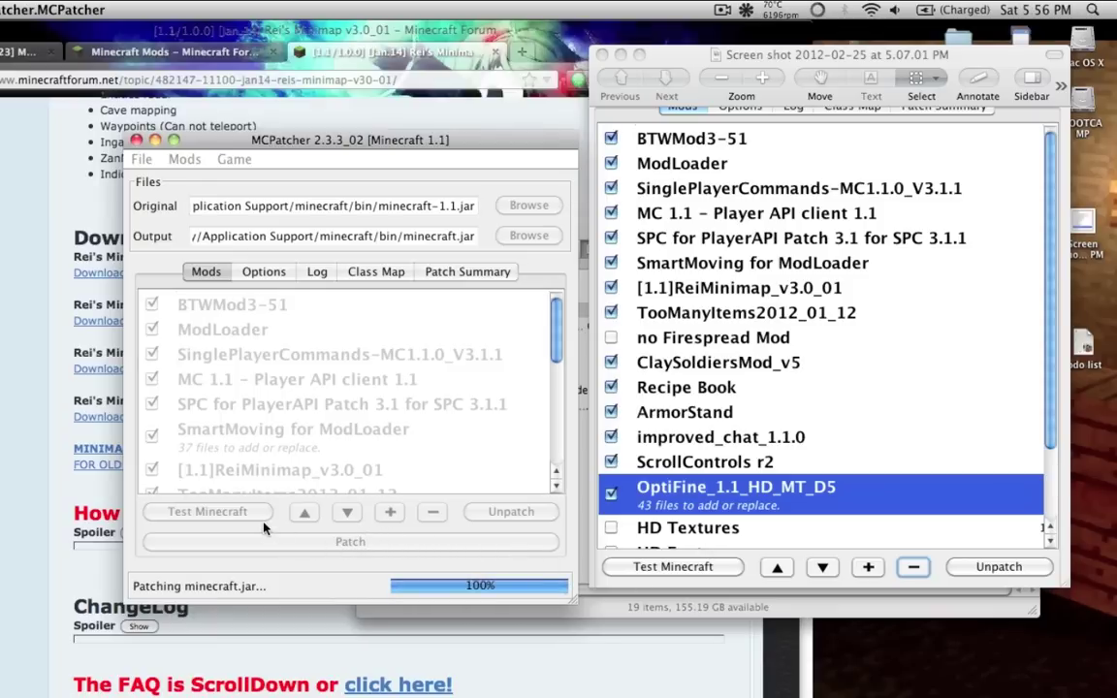
Launch a Minecraft test run and load the first saved singleplayer world.
left_click(229, 512)
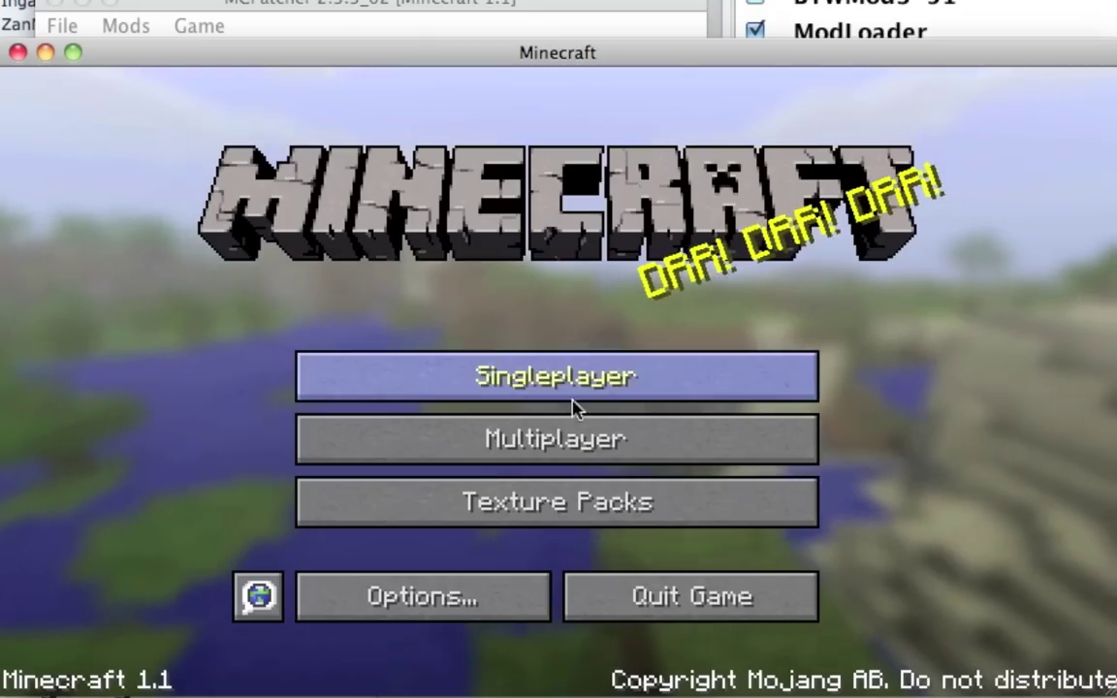
left_click(561, 393)
double_click(451, 214)
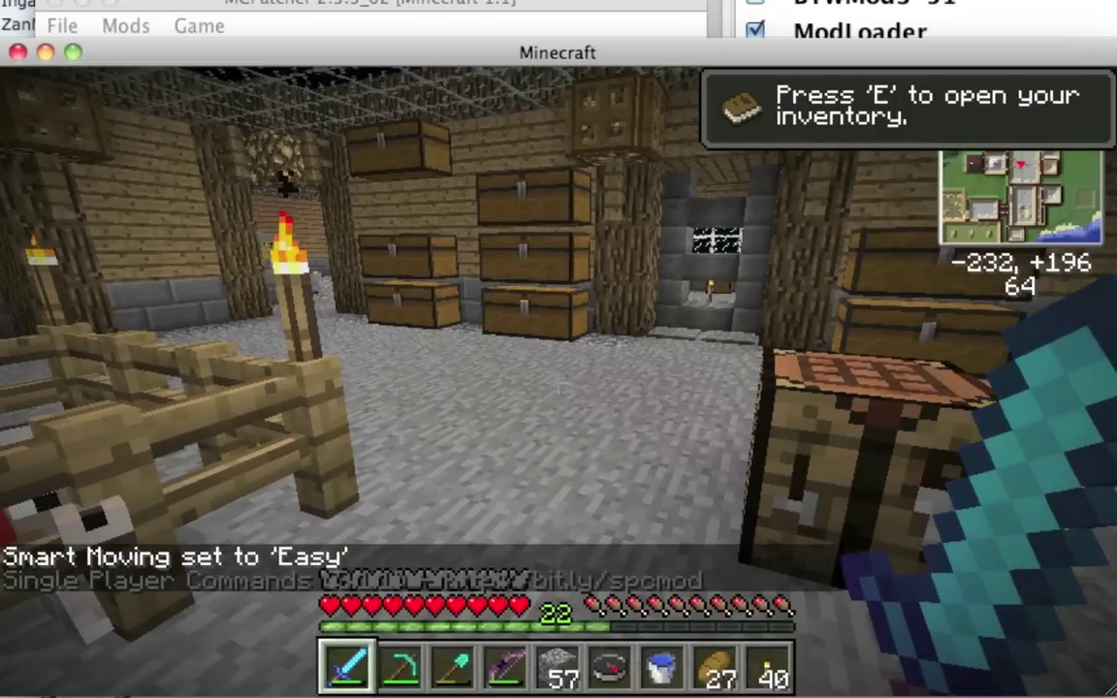
Switch the held item to the bow and check the inventory screen for the TooManyItems overlay.
scroll(558, 349, "down", 3)
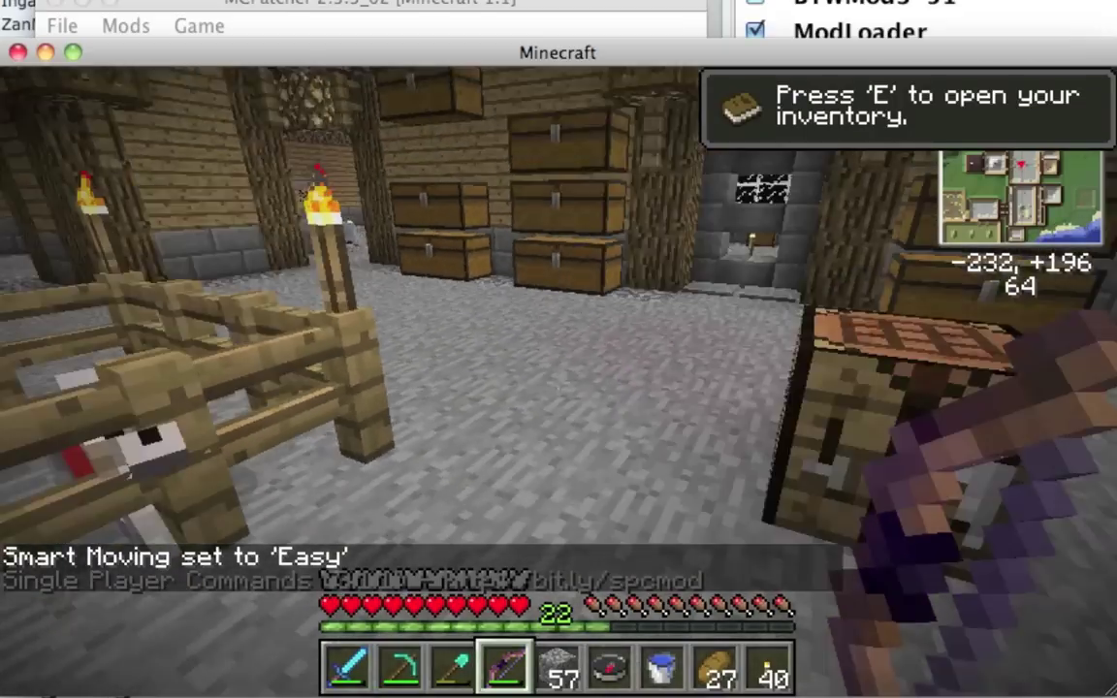
key("e")
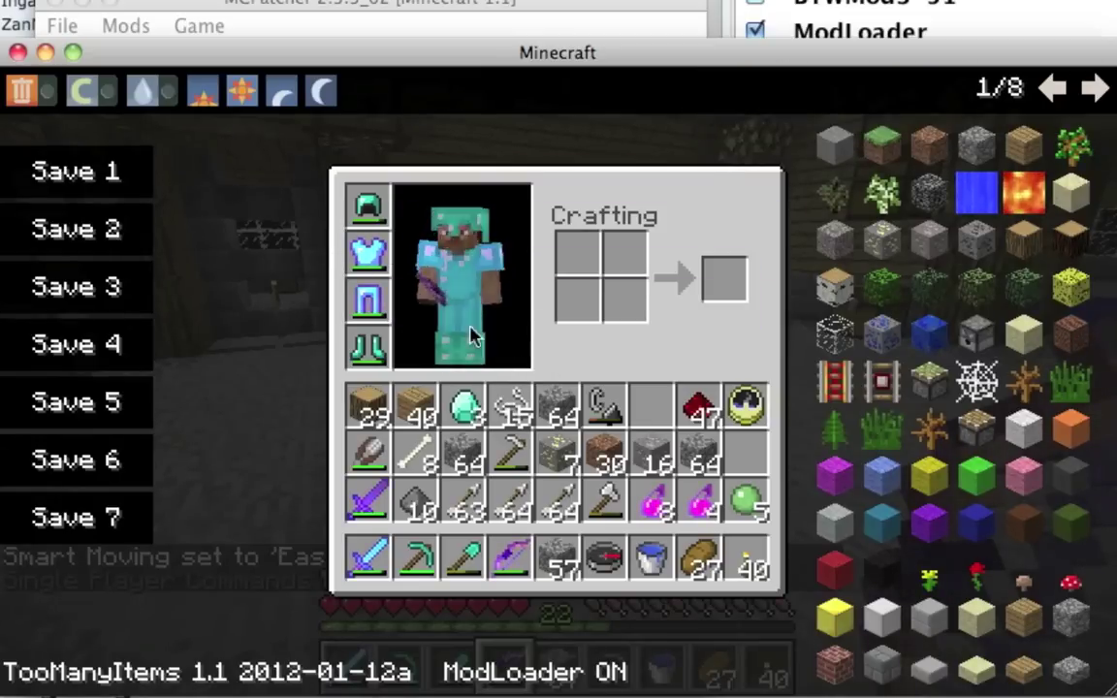
key("e")
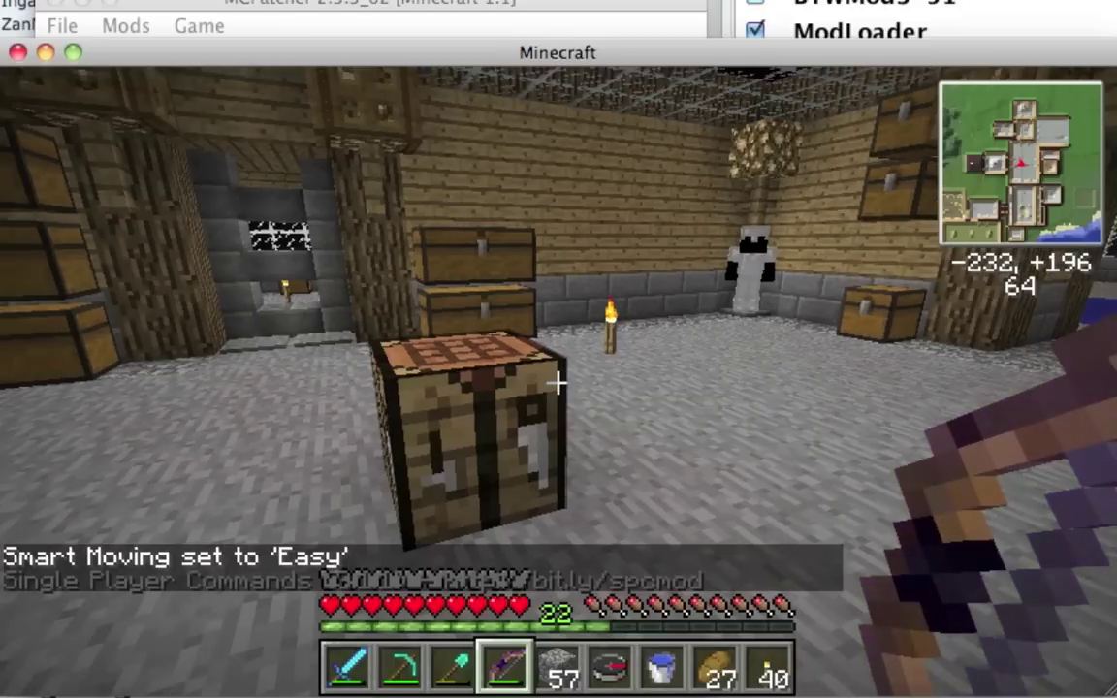
Switch the texture pack to Mixcraft HD.zip from the in-game video settings.
key("Escape")
left_click(517, 452)
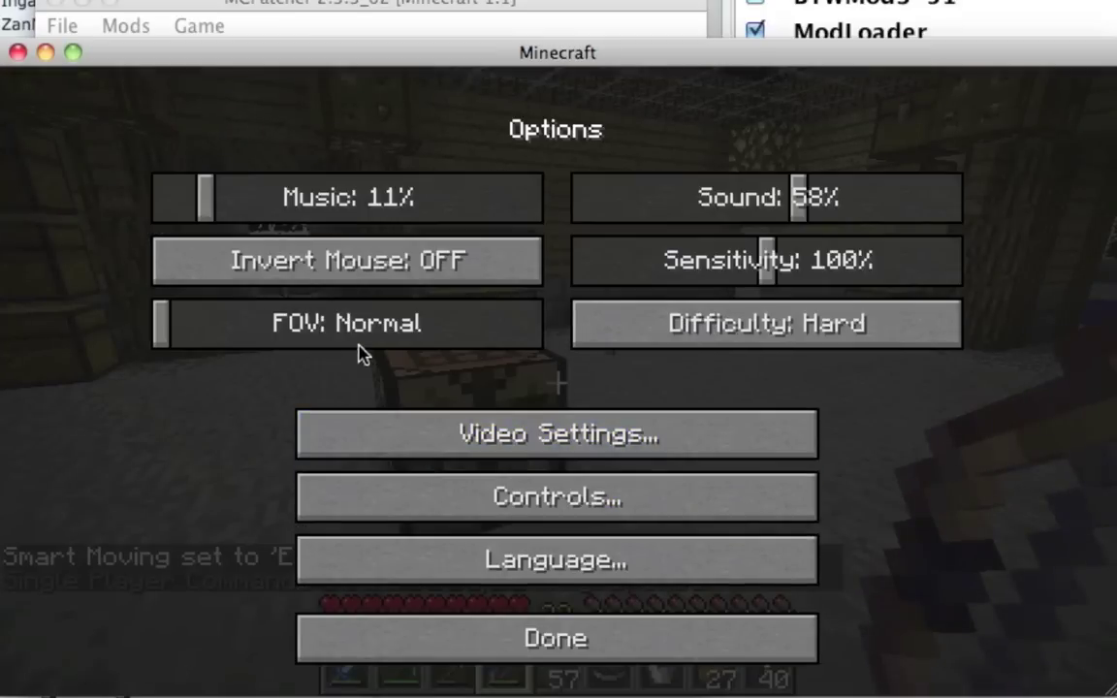
left_click(385, 463)
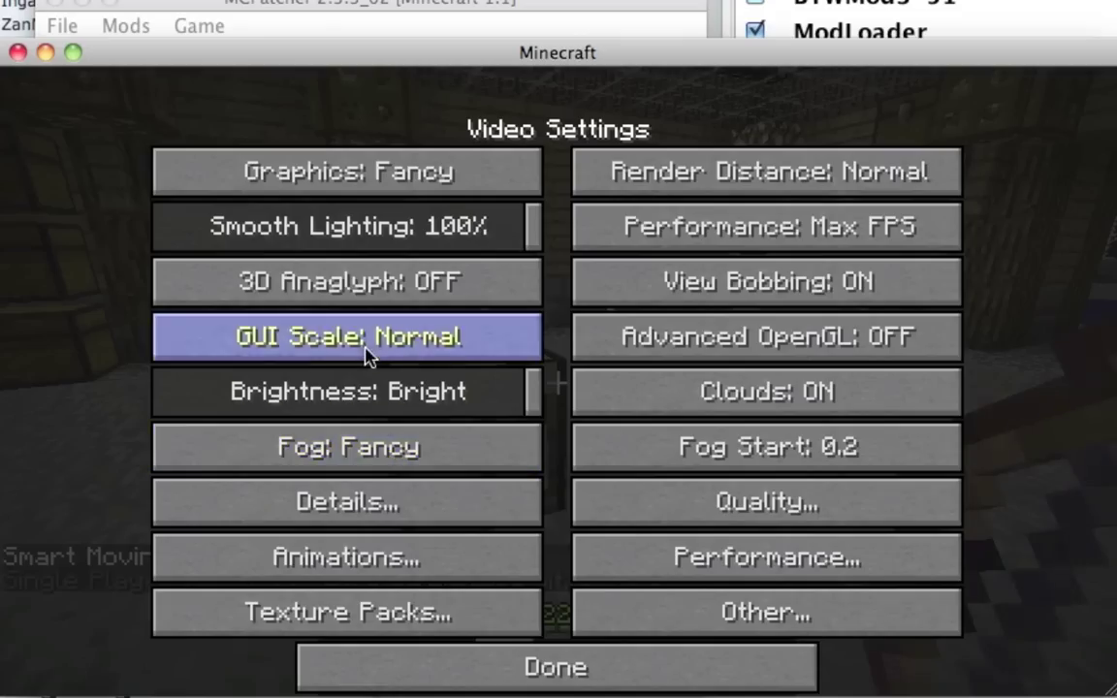
left_click(448, 593)
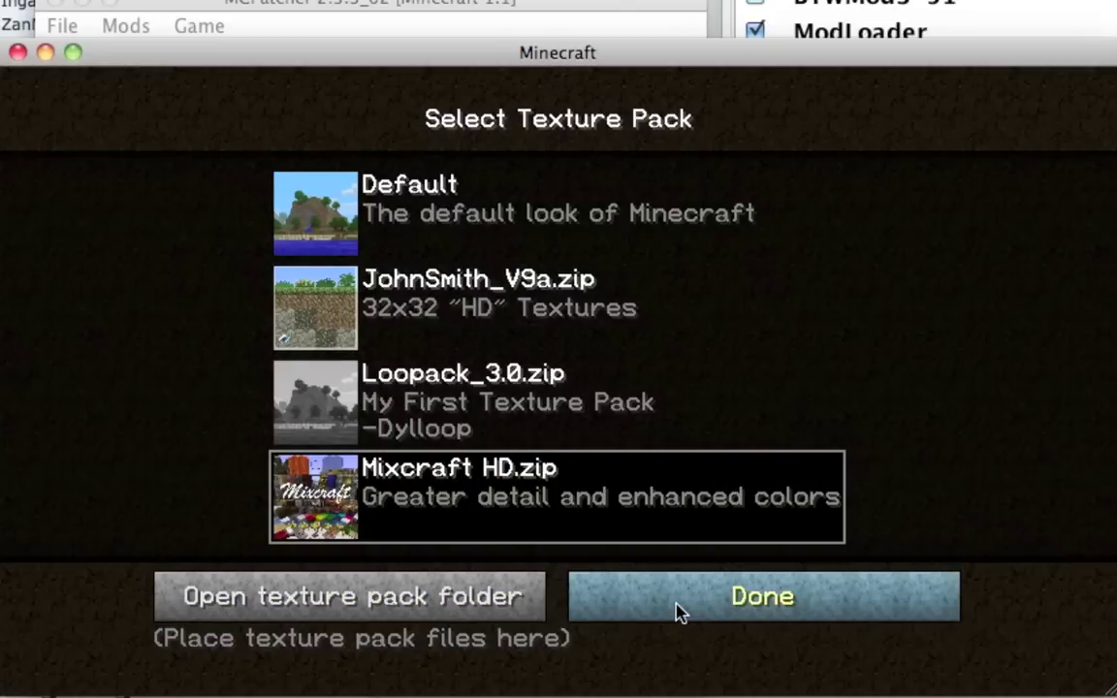
left_click(679, 611)
left_click(636, 671)
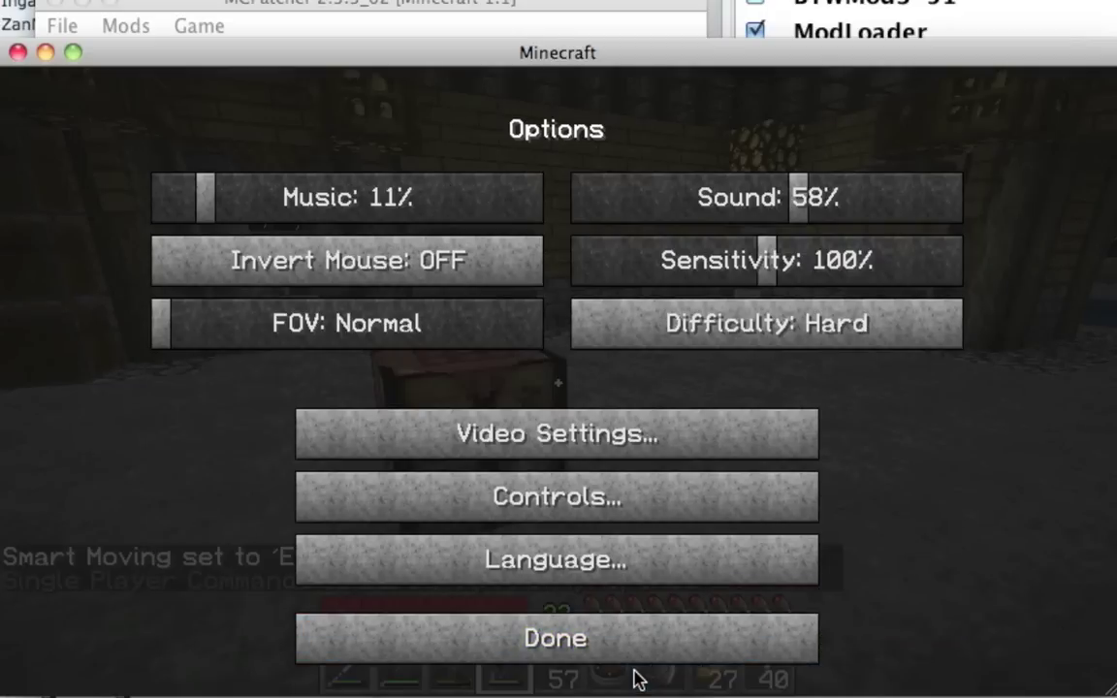
Check the video settings and the Controls list, including the Grab and Sprint bindings, and return to the game.
left_click(554, 452)
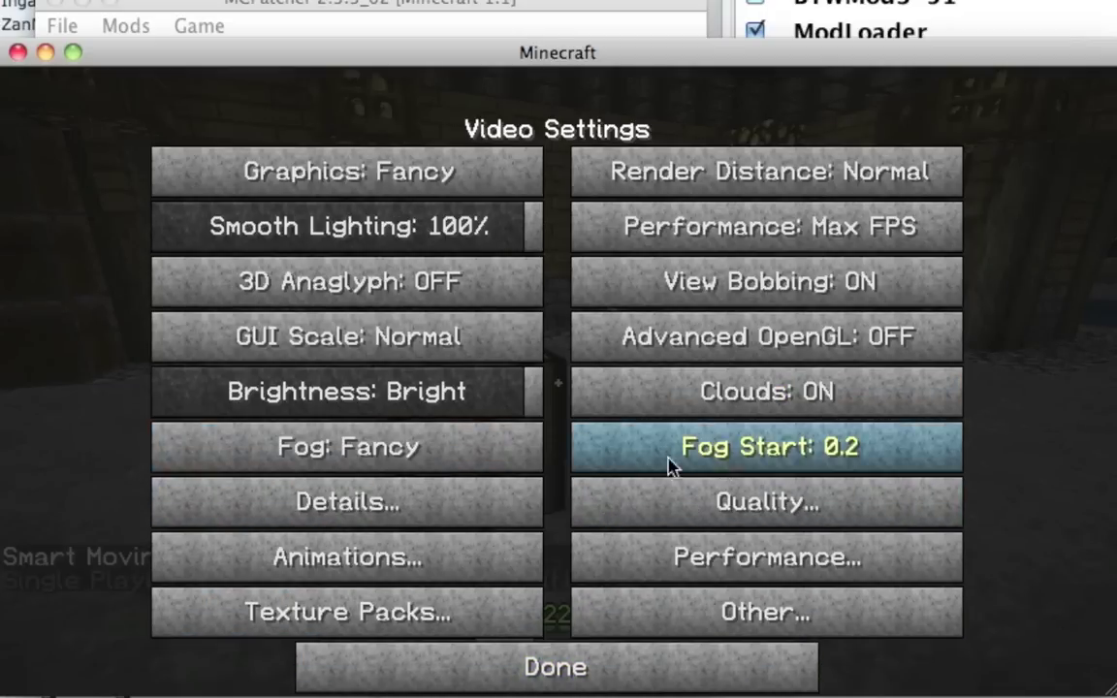
left_click(722, 570)
left_click(529, 668)
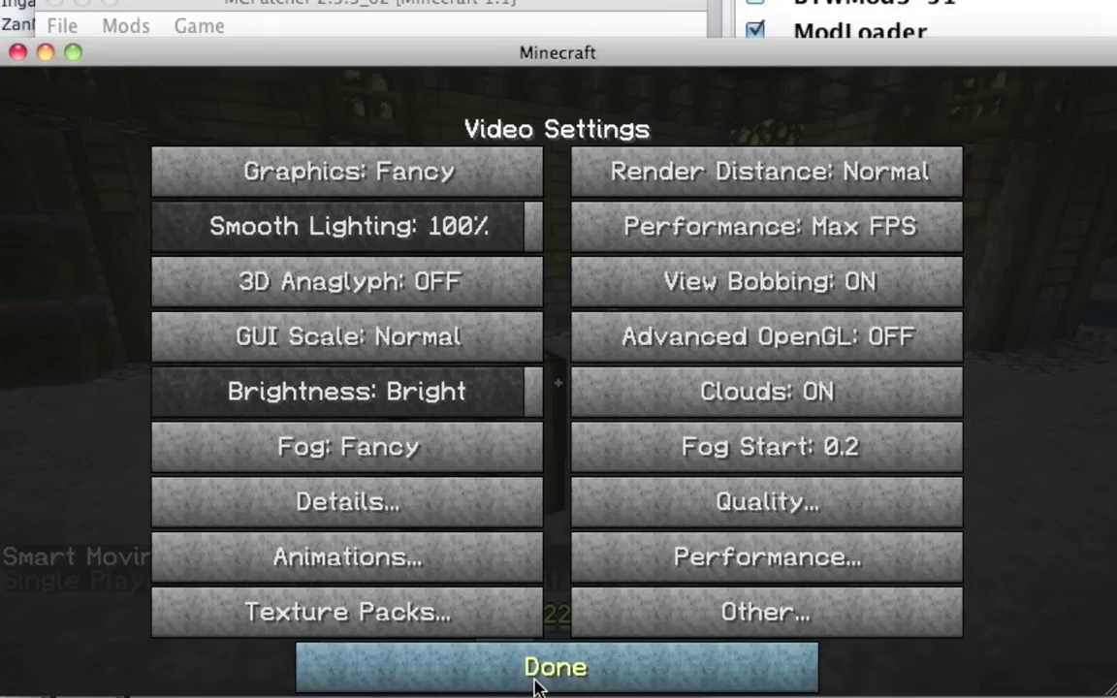
left_click(540, 677)
left_click(490, 514)
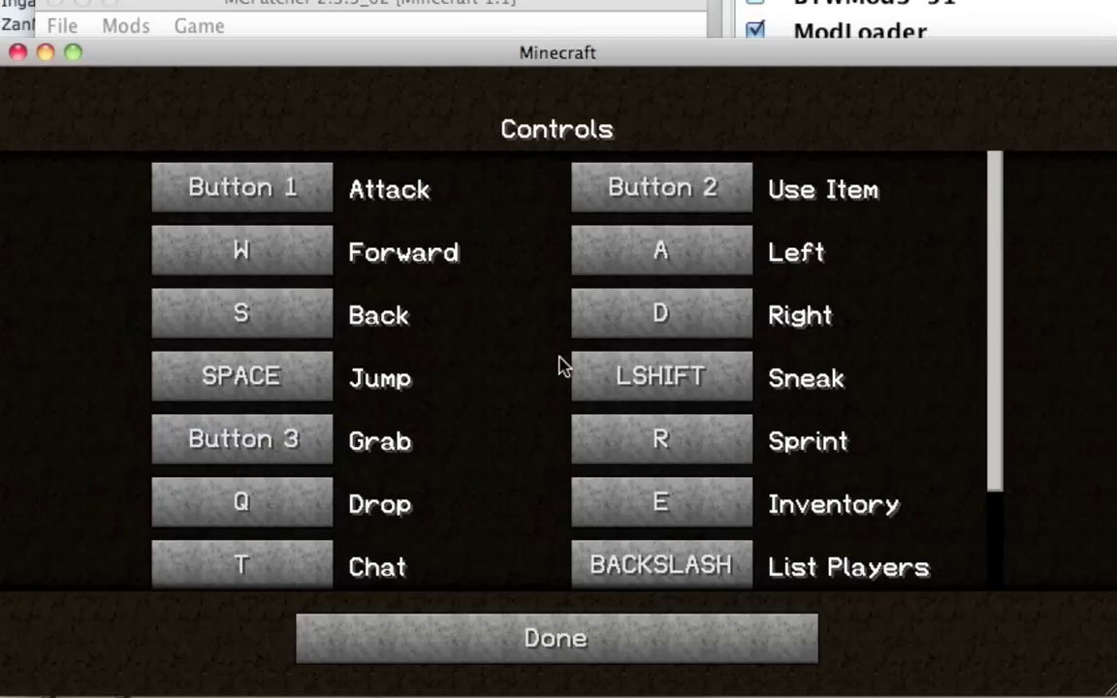
scroll(565, 363, "down", 3)
scroll(566, 364, "up", 3)
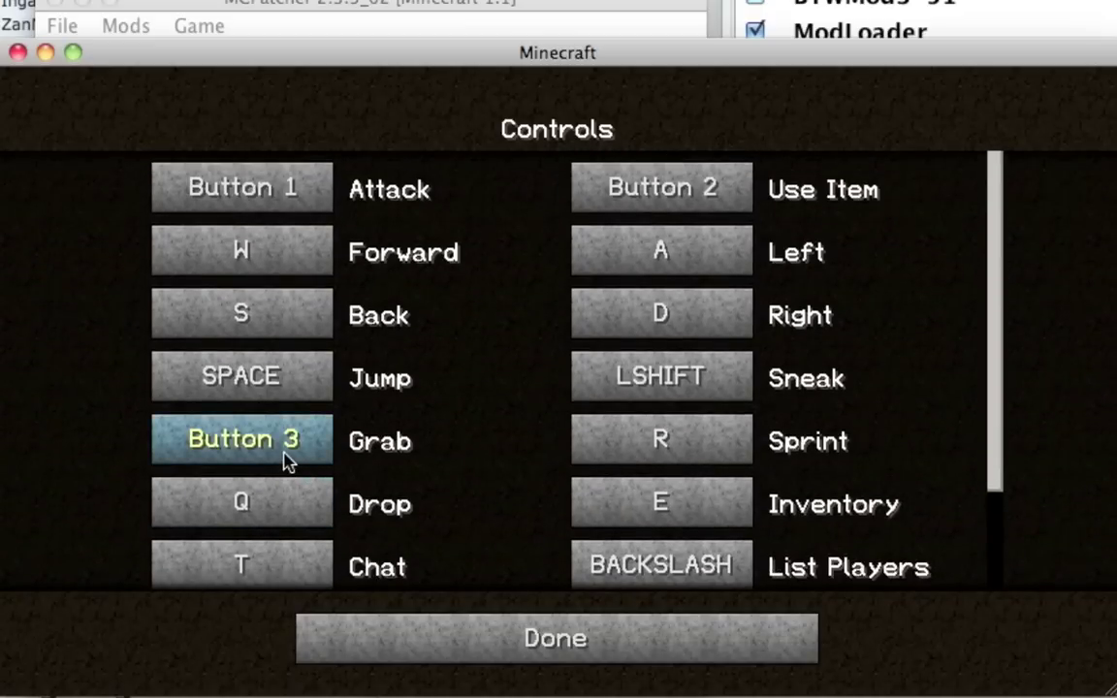
left_click(511, 655)
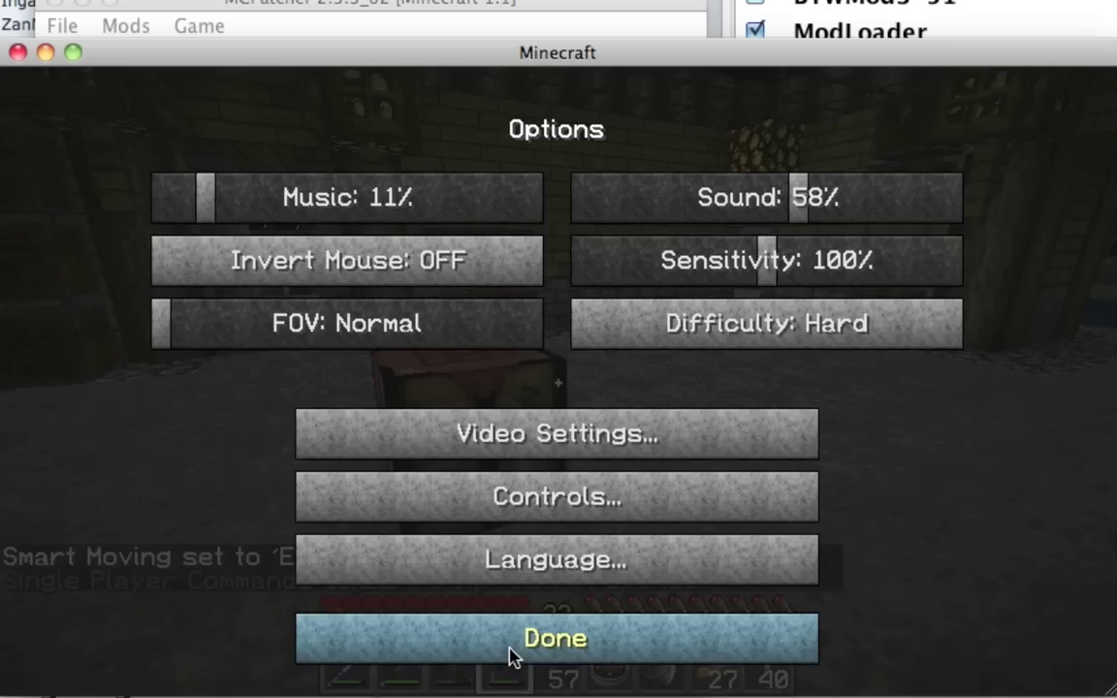
left_click(511, 655)
left_click(531, 269)
Walk through the house to the side doorway, look outside at the mobs with the sword in hand, and go back inside.
key("w")
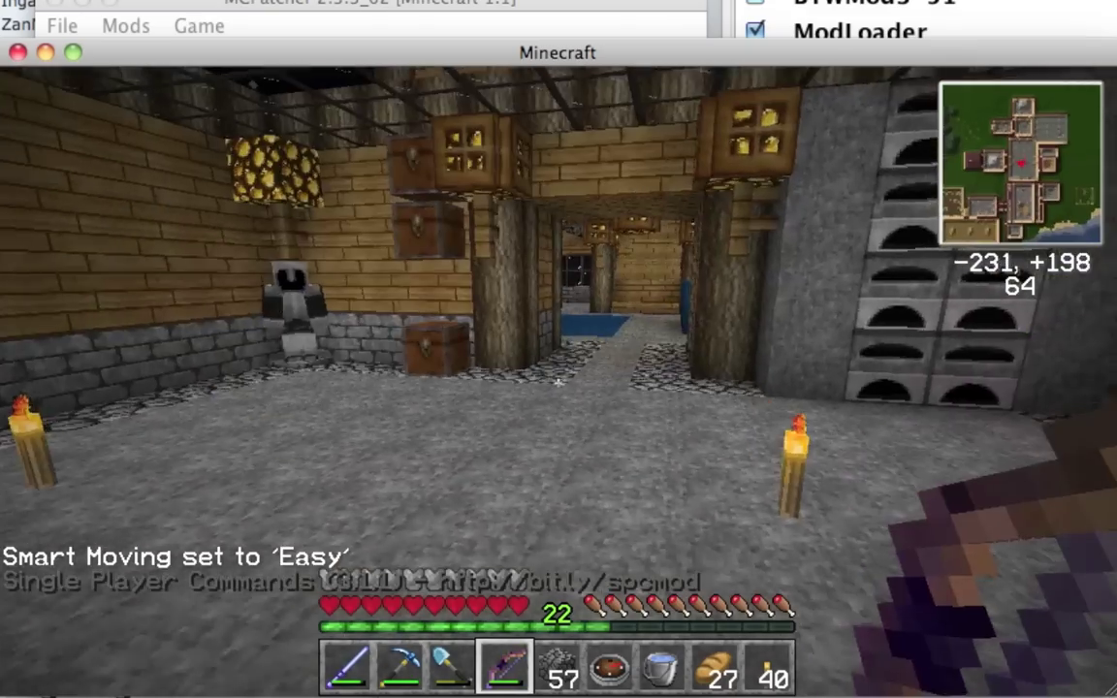
key("w")
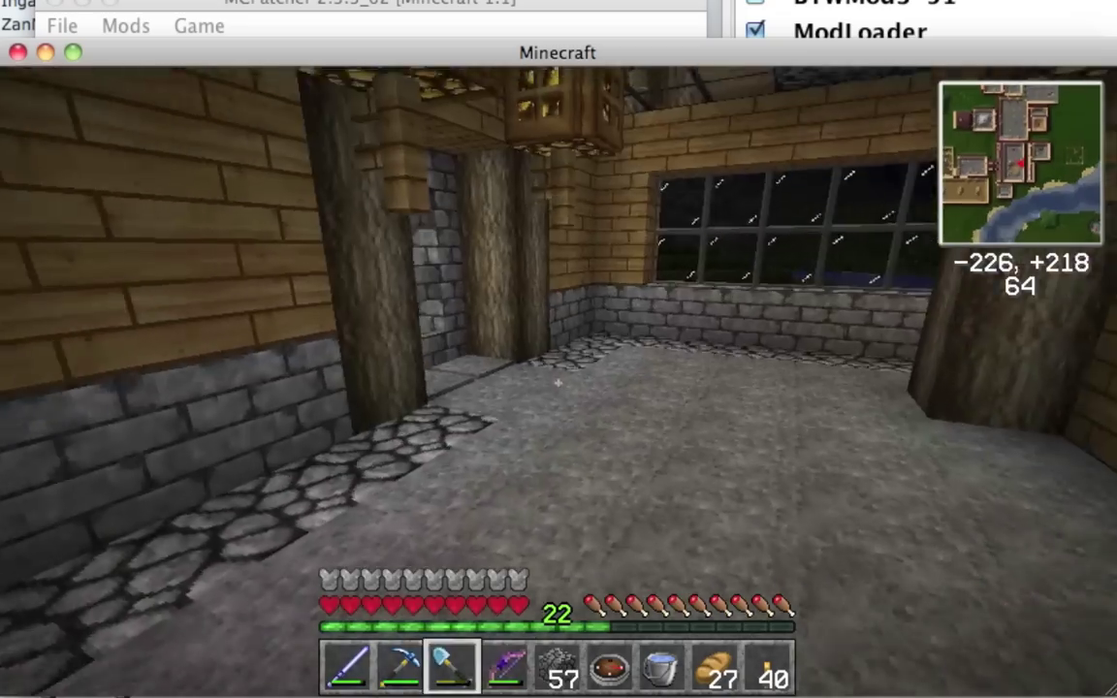
key("w")
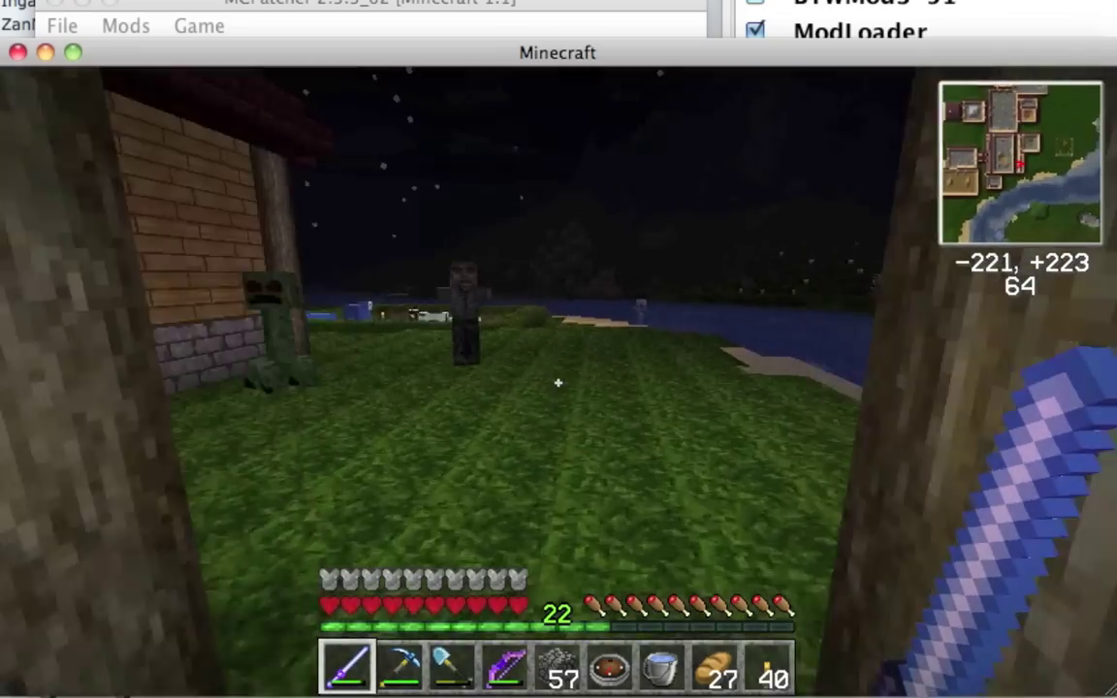
key("w")
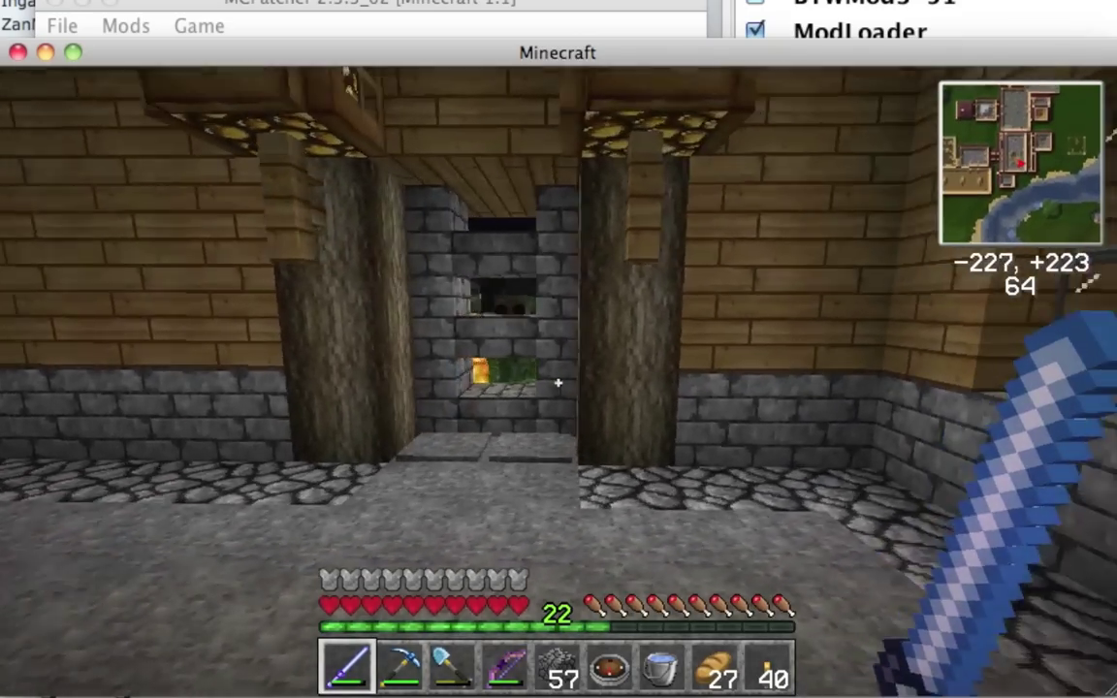
Attack the mobs at the stone side doorway with the sword.
key("w")
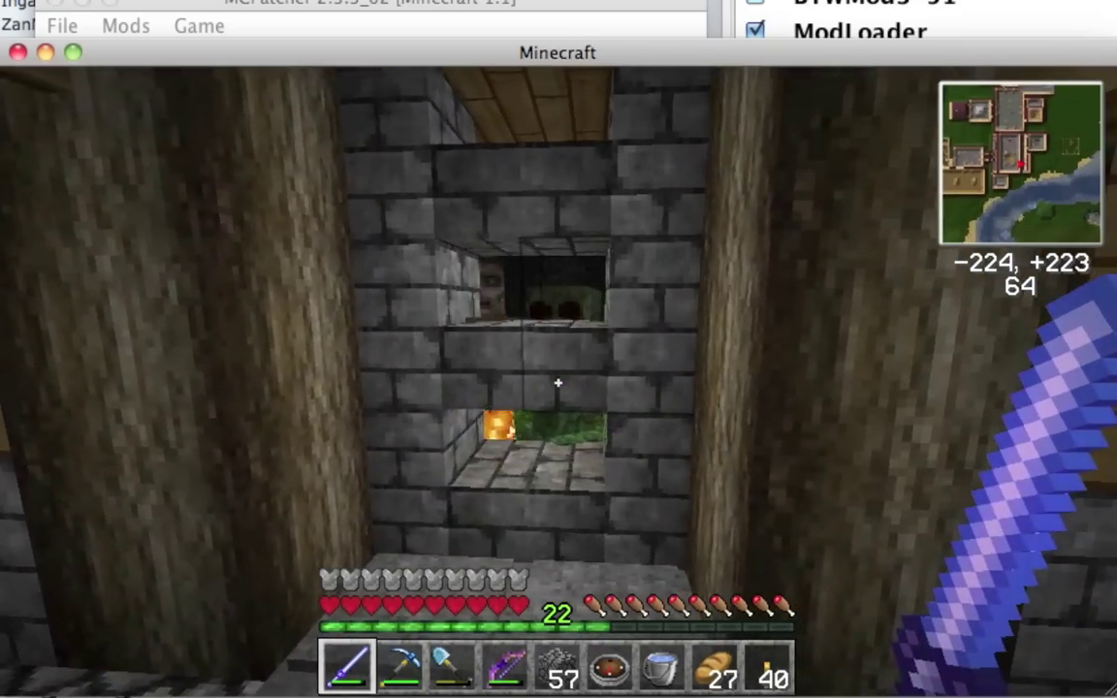
key("a")
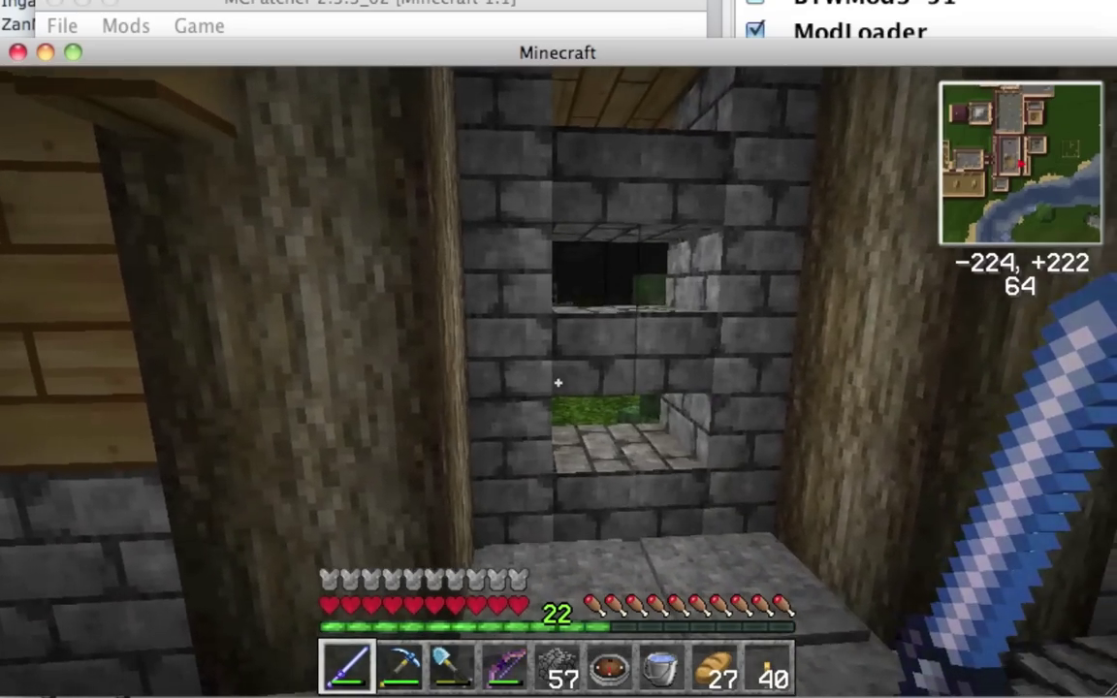
key("w")
key("w")
left_click(557, 383)
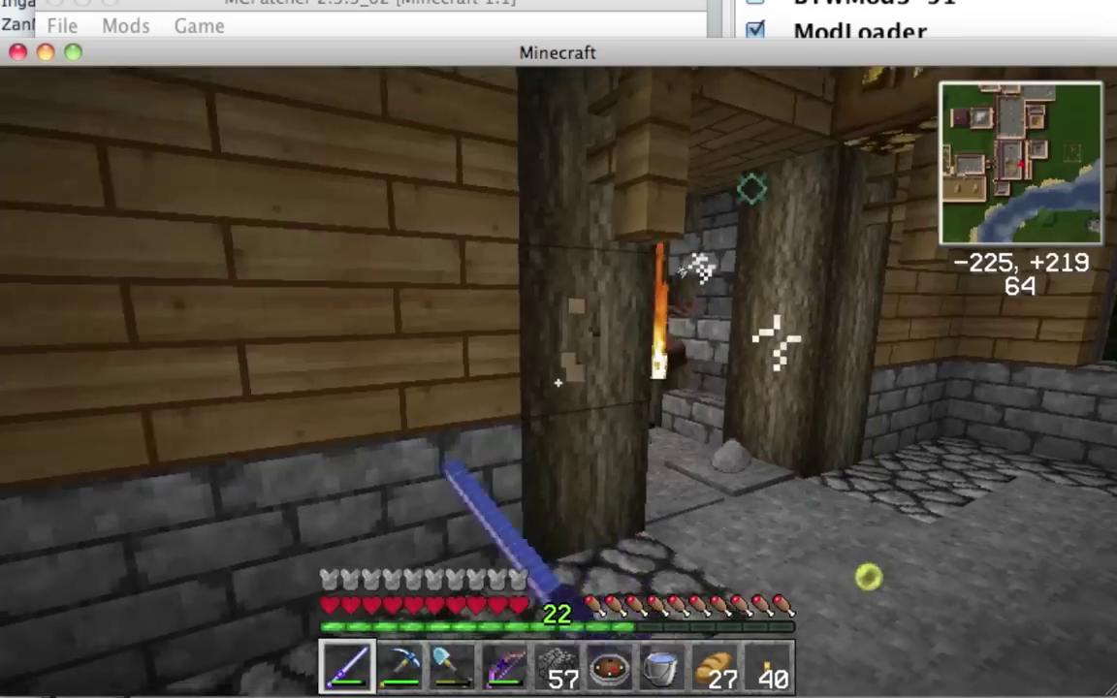
key("w")
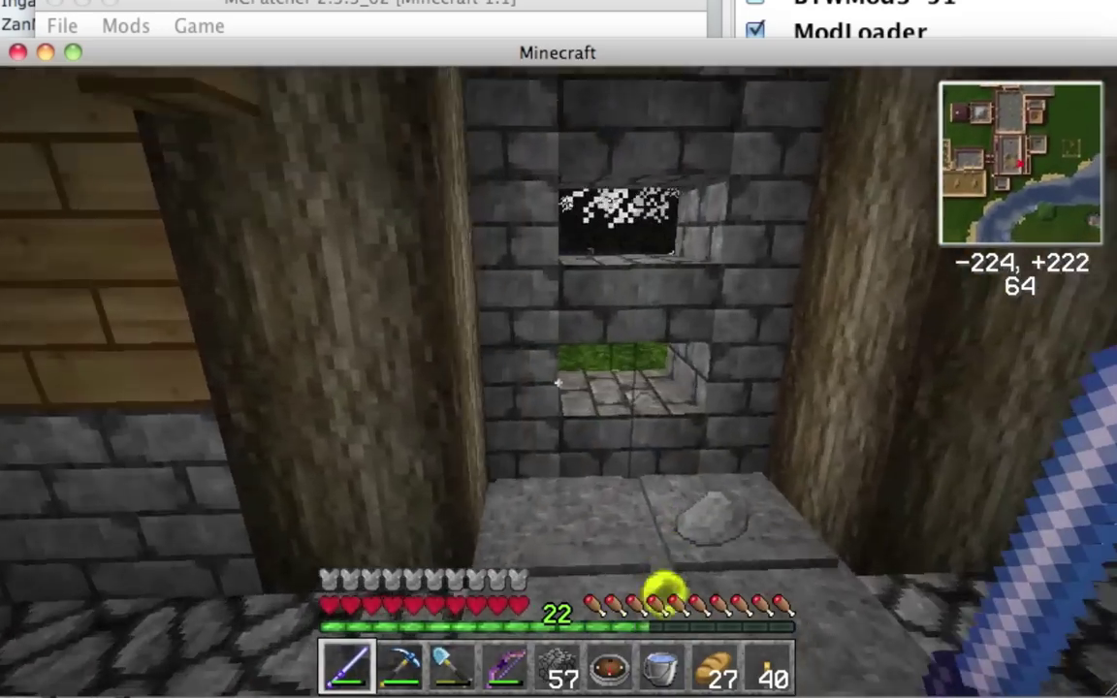
key("w")
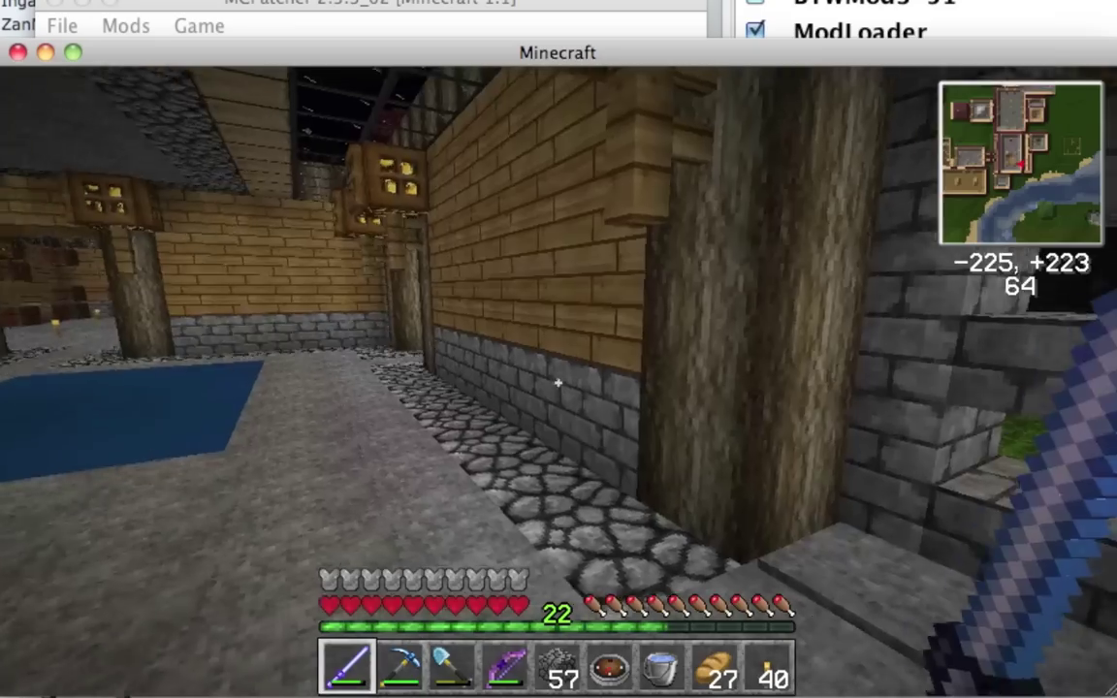
Walk around the living room past the blue sofa and return to the stone side doorway.
key("w")
key("w")
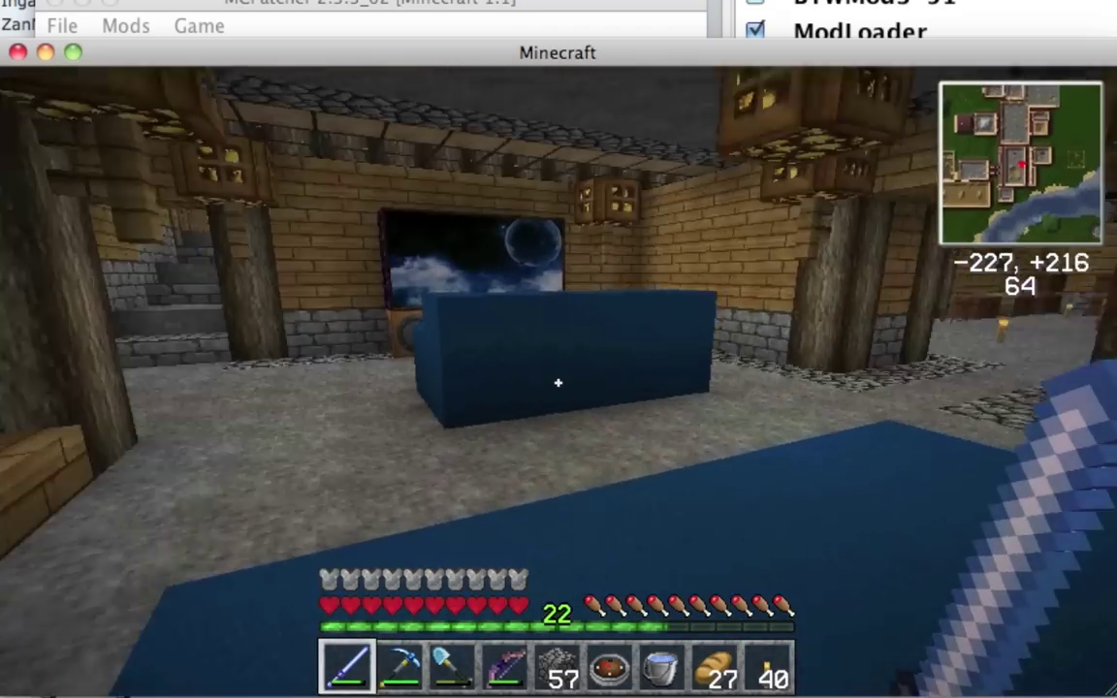
key("w")
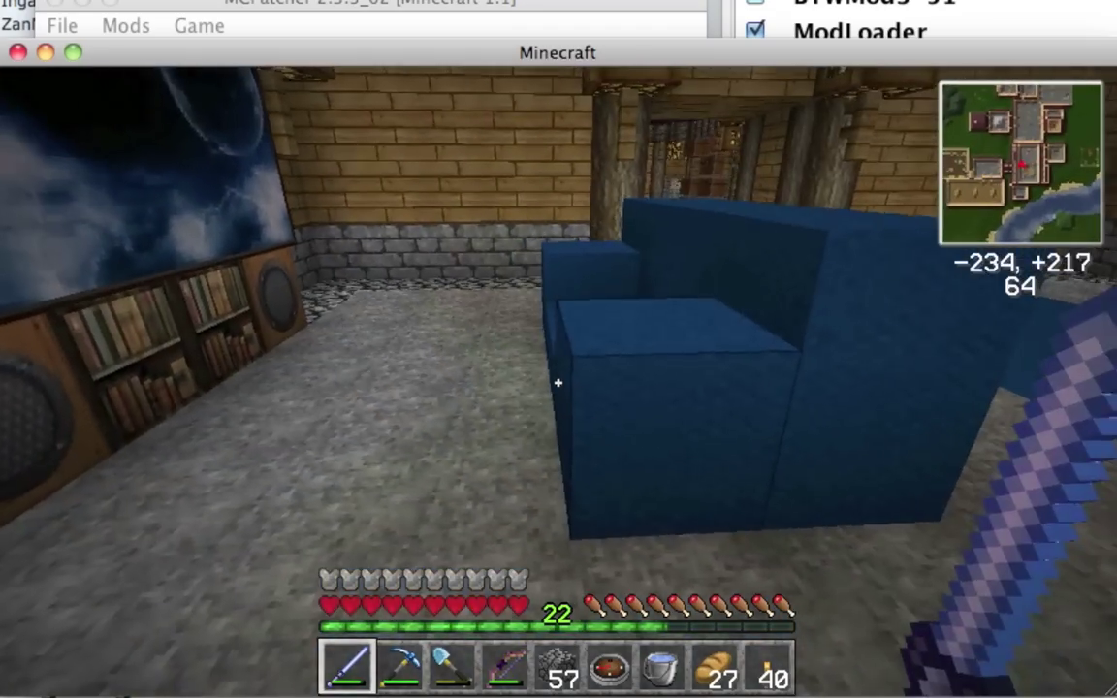
key("w")
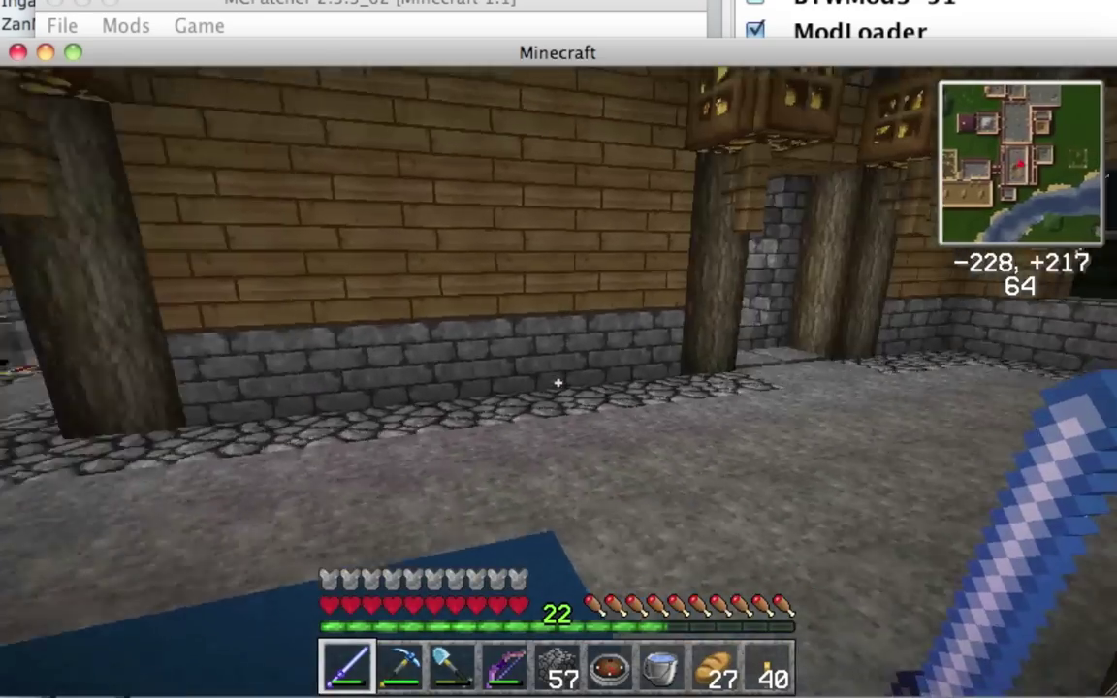
key("w")
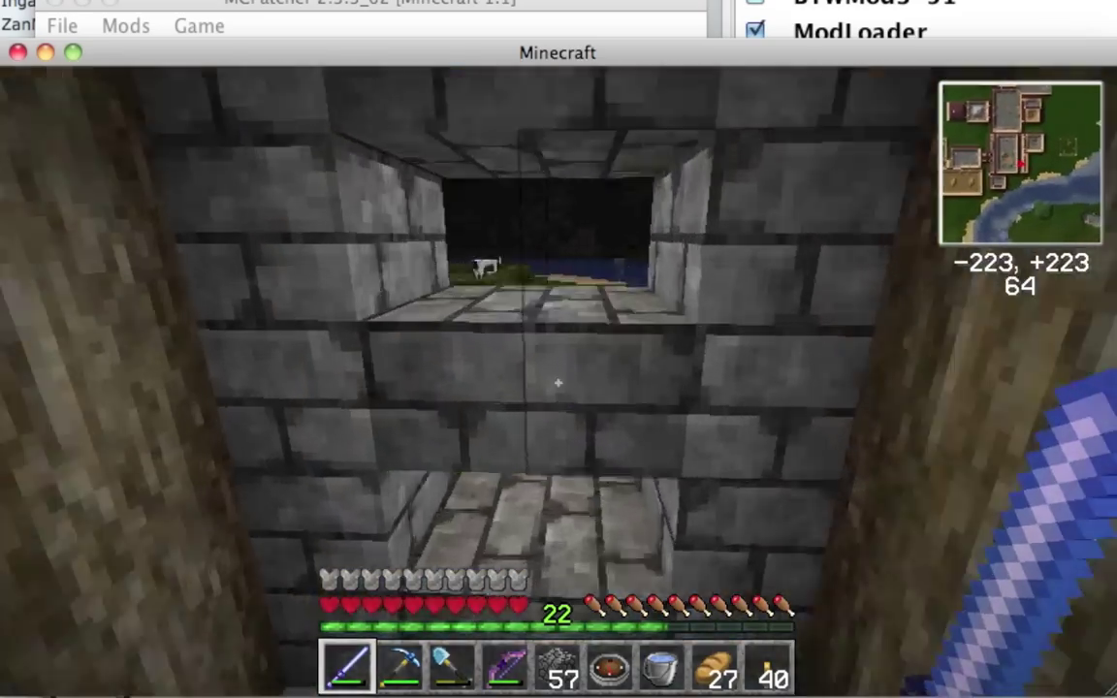
Go out onto the grass by the river and attack the burning zombie with the sword.
key("w")
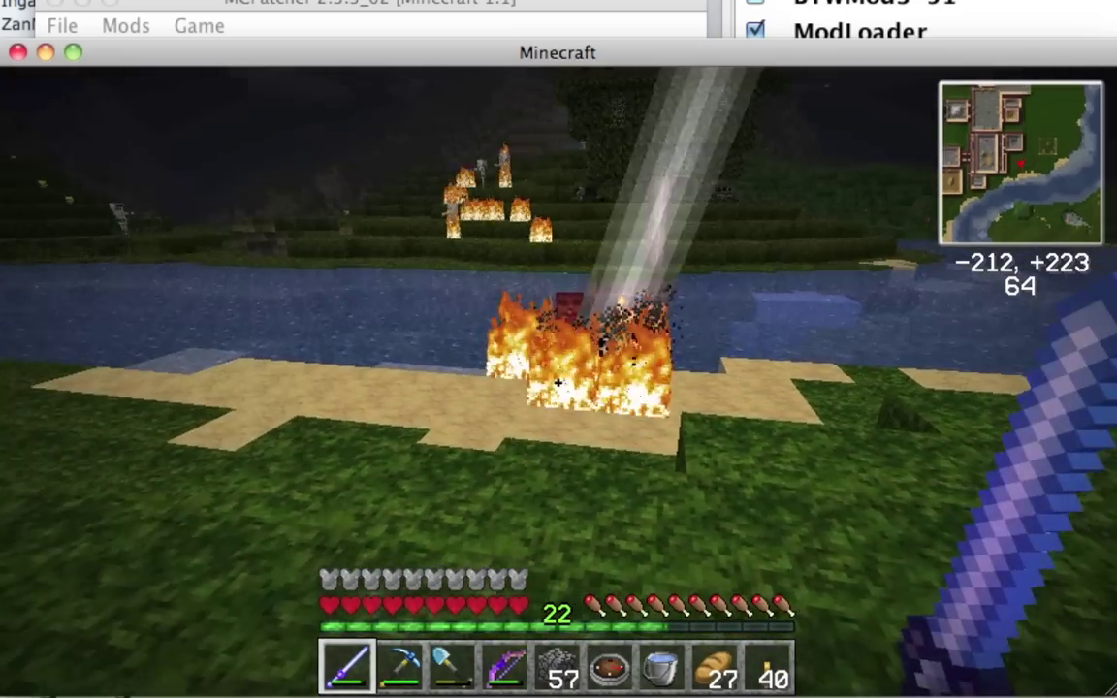
key("w")
key("w")
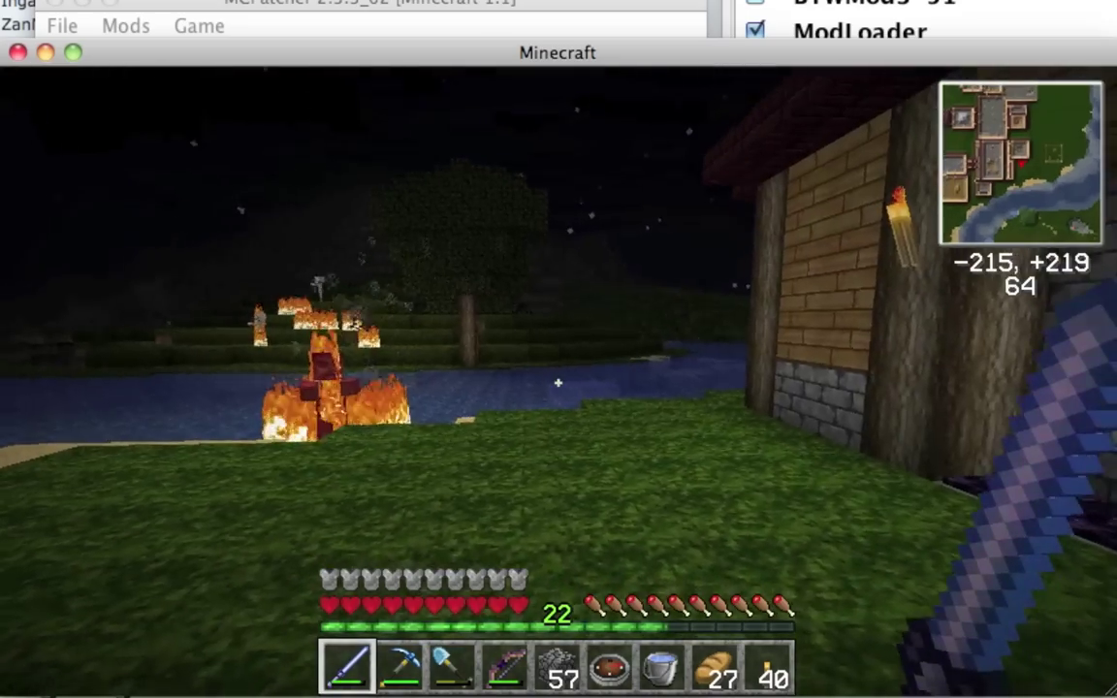
key("w")
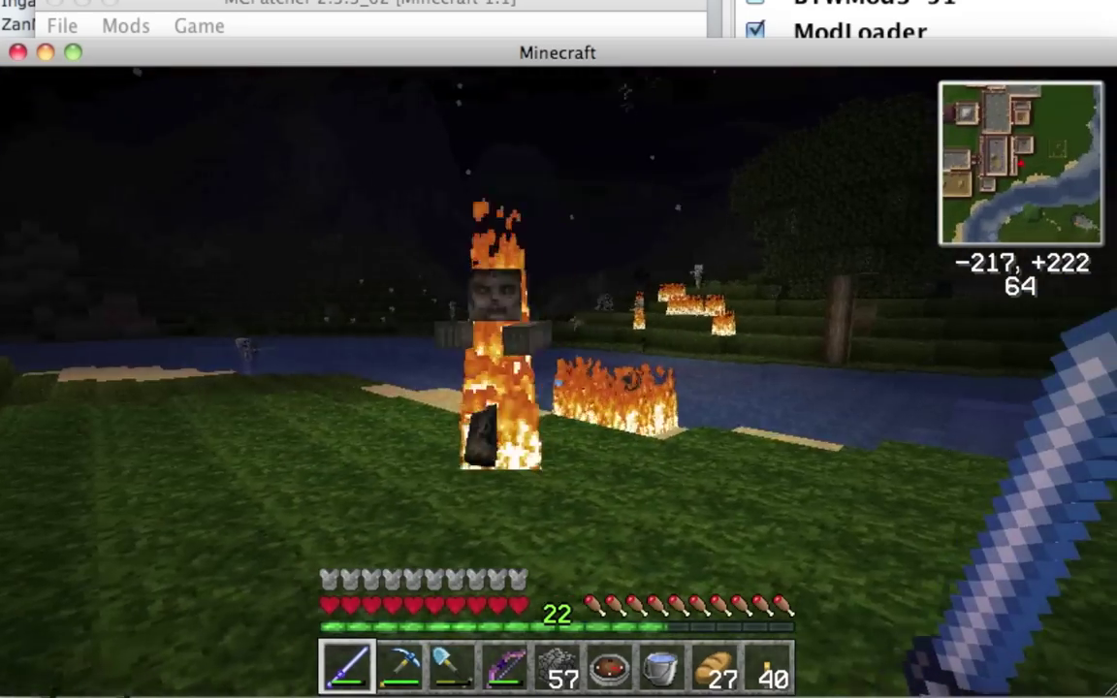
left_click(559, 383)
left_click(558, 383)
key("w")
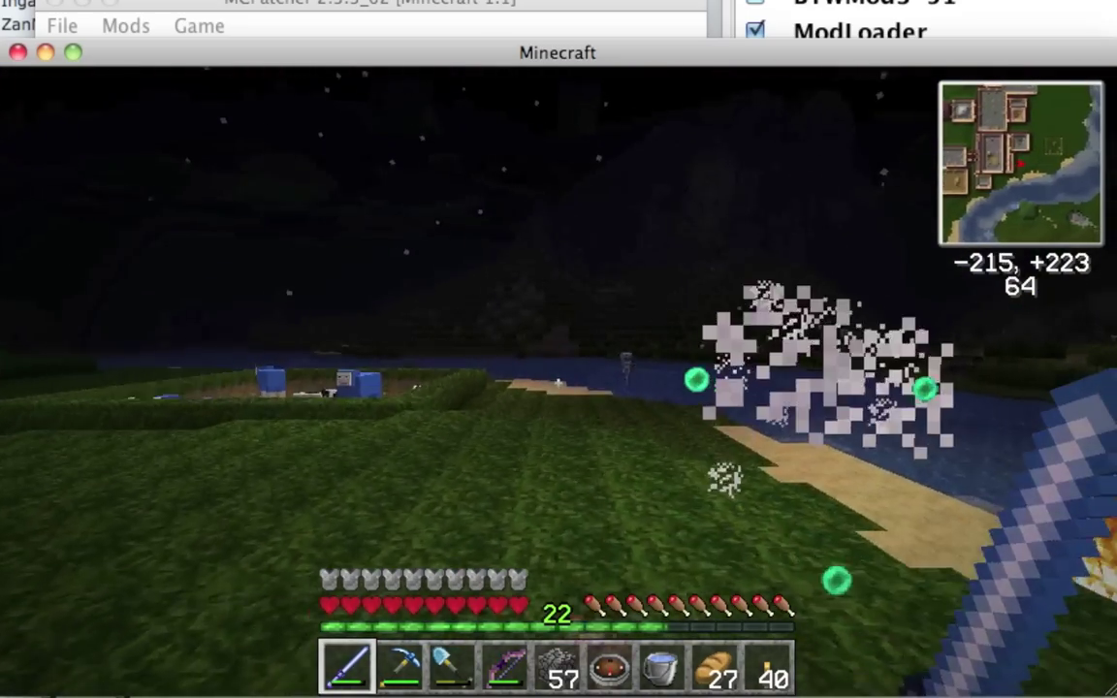
Equip the torches and walk to the river's edge.
key("w")
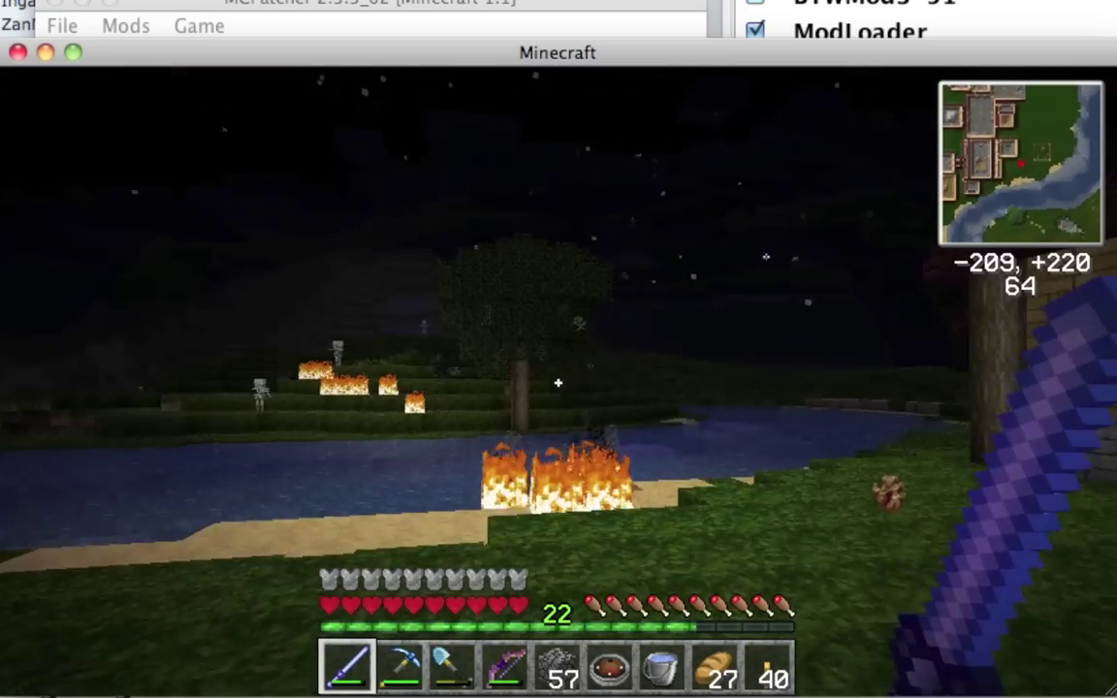
key("9")
key("w")
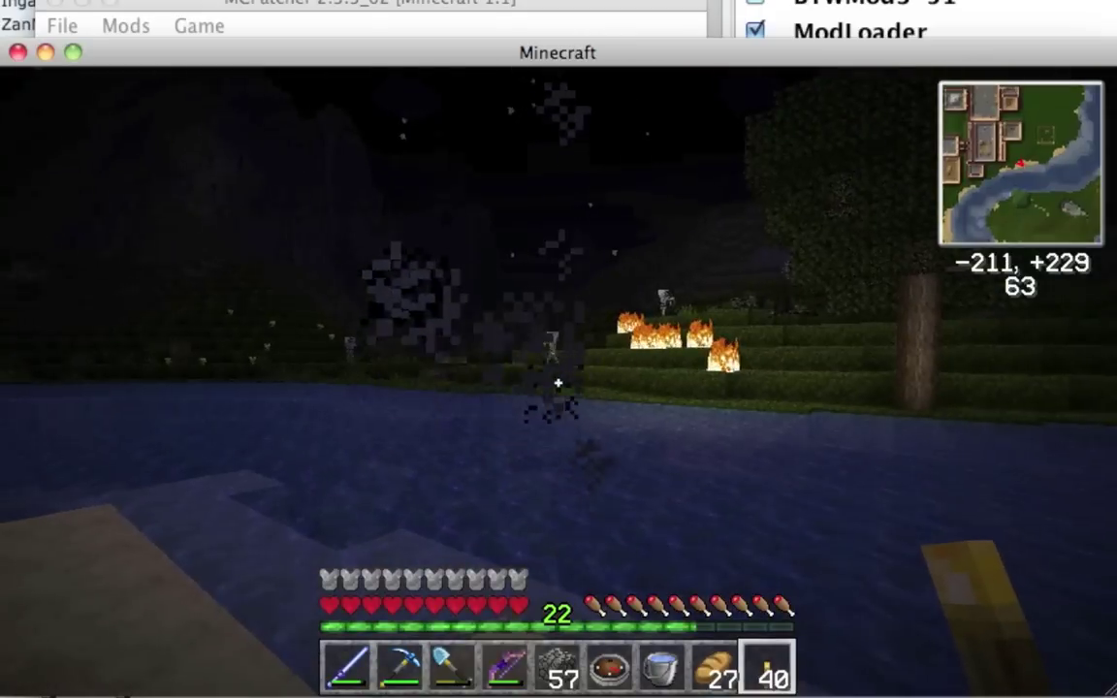
Walk from the river along the sunken animal pen and return across the grass to the house's stone side doorway.
key("w")
key("w")
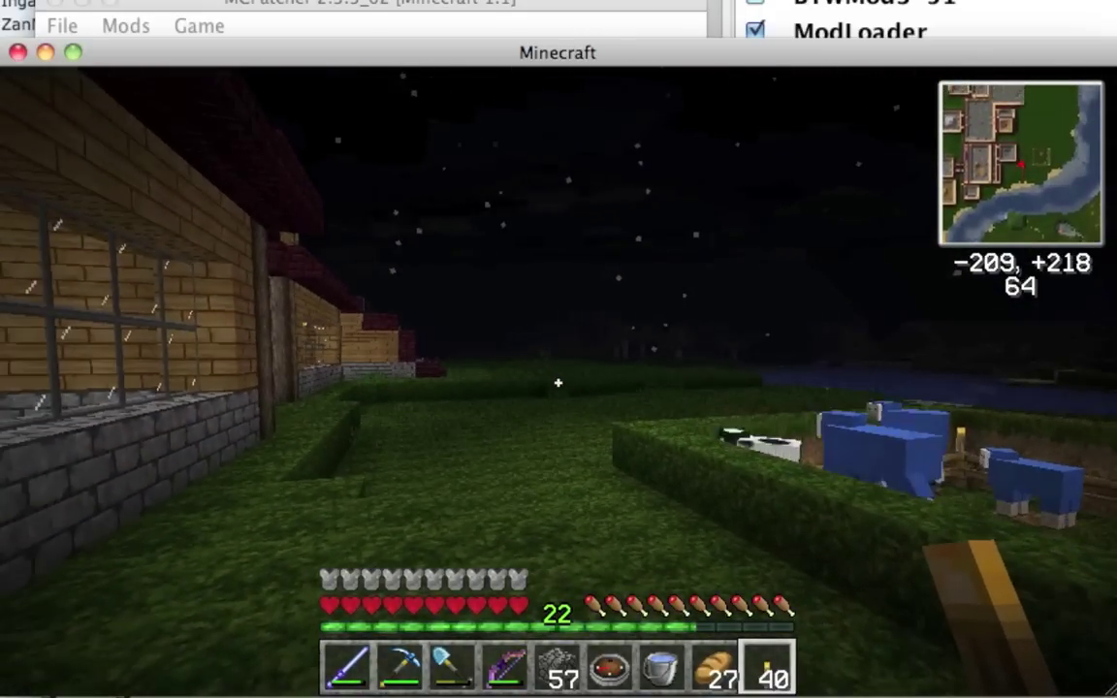
key("w")
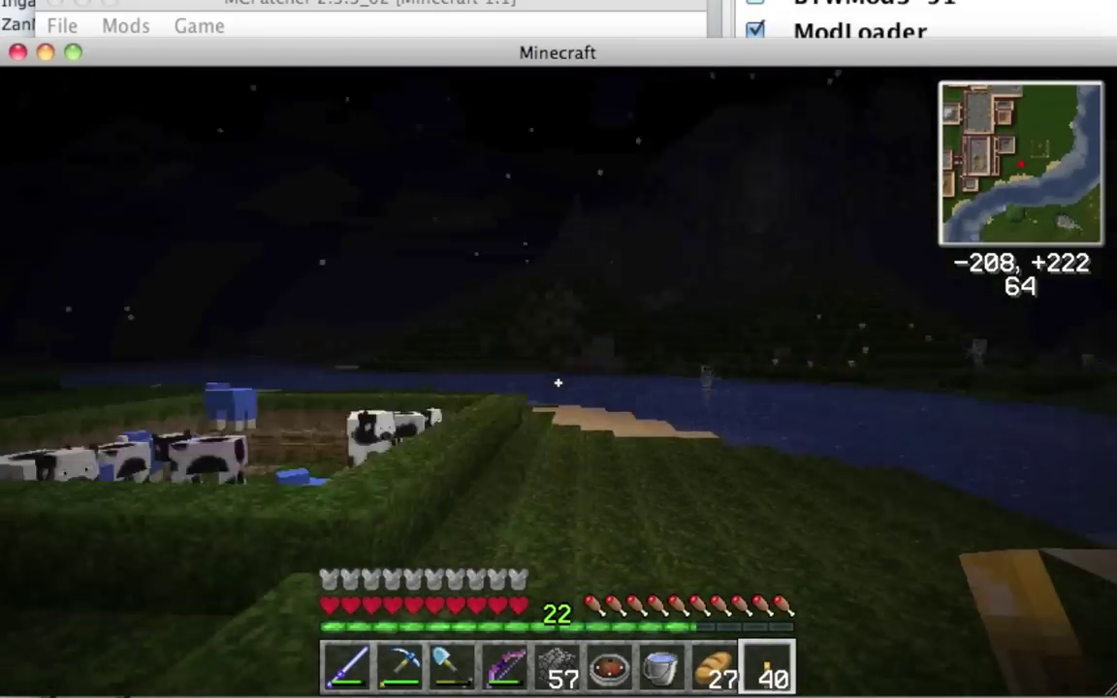
key("w")
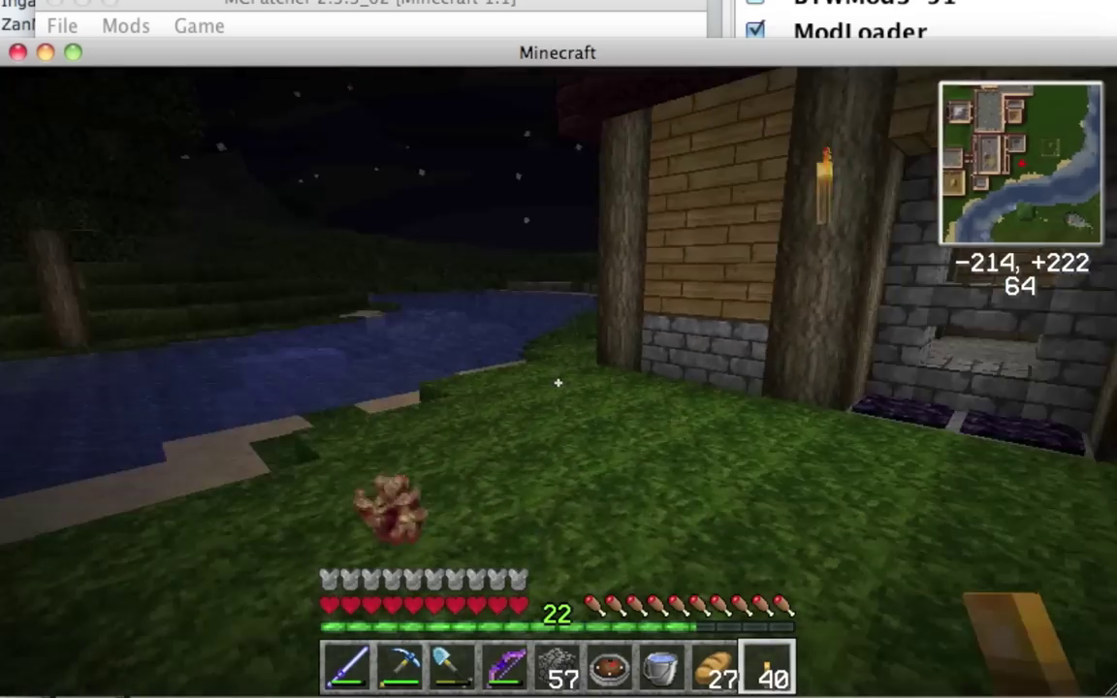
key("w")
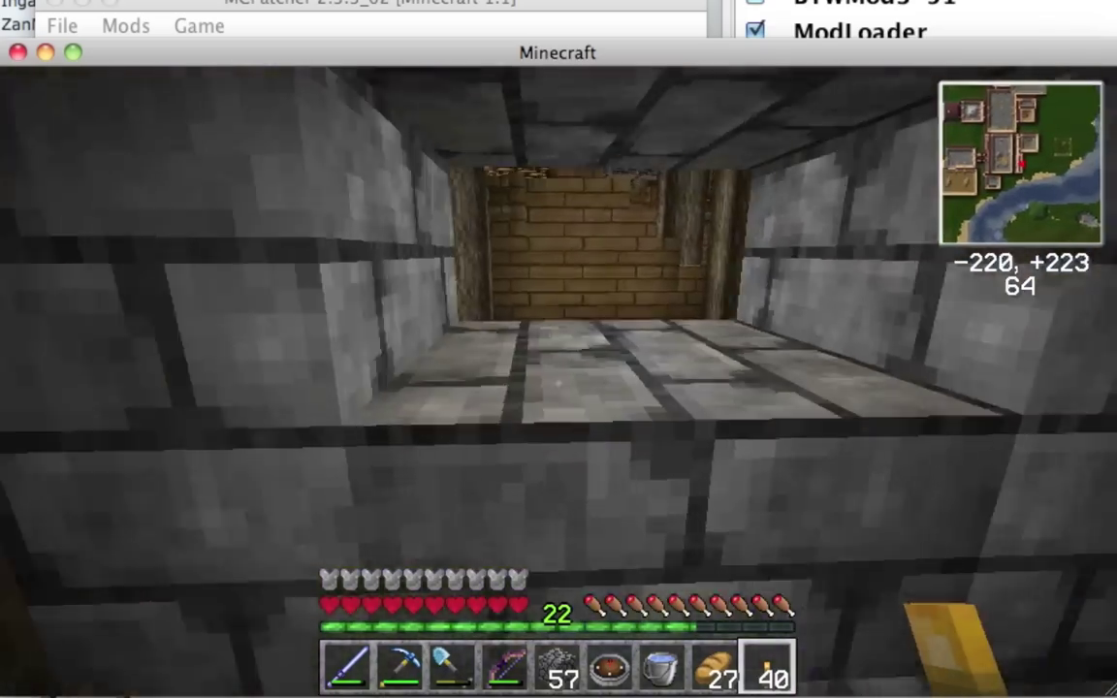
Enter the house, cross the living room past the blue sofas, and climb the stone steps into the glass-roofed room.
key("w")
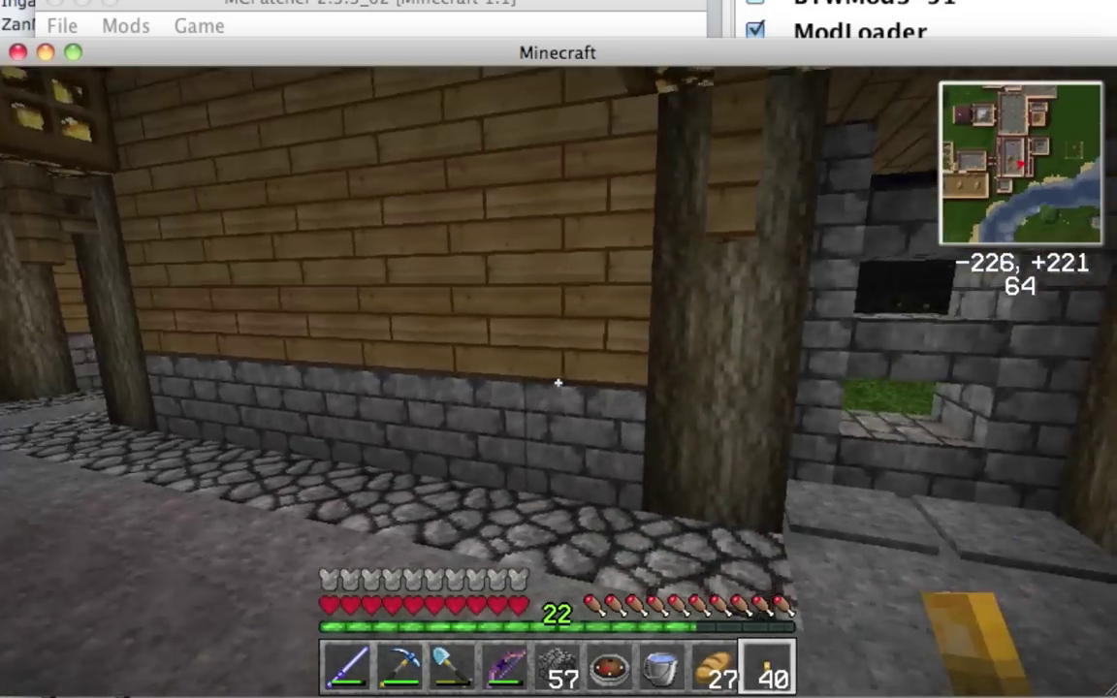
key("w")
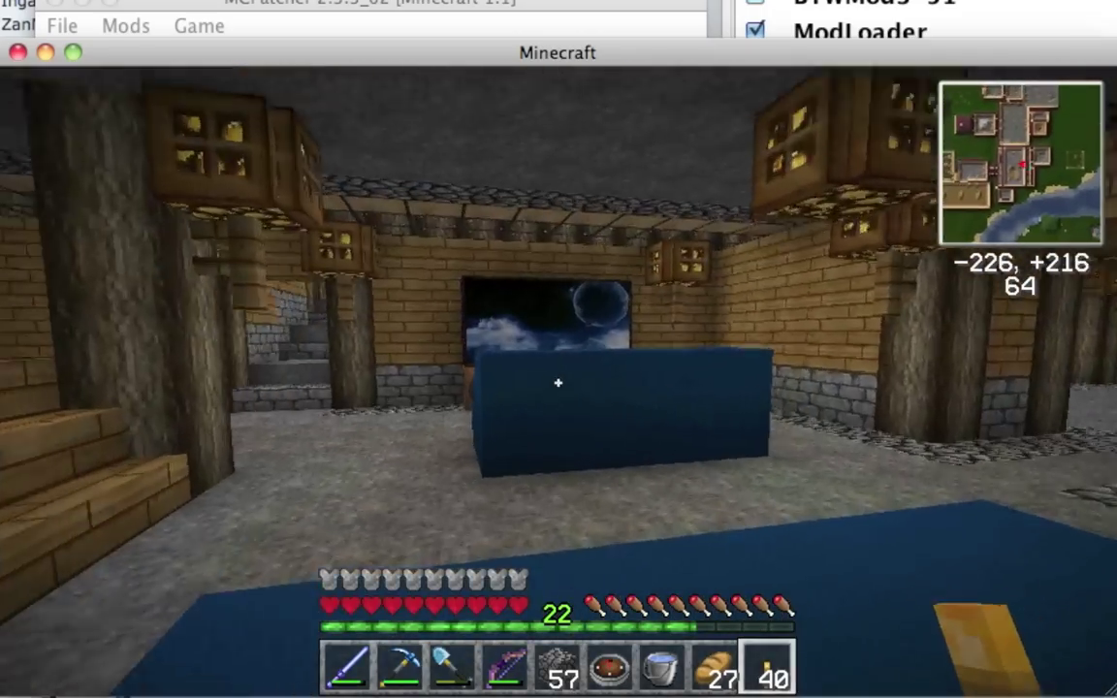
key("w")
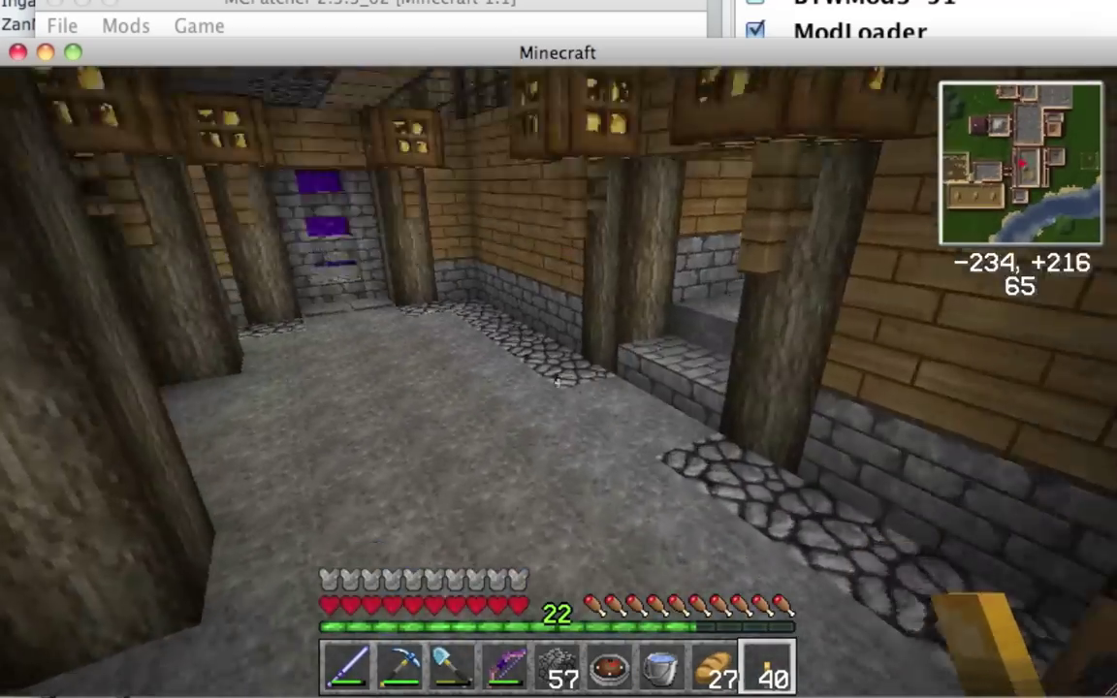
key("w")
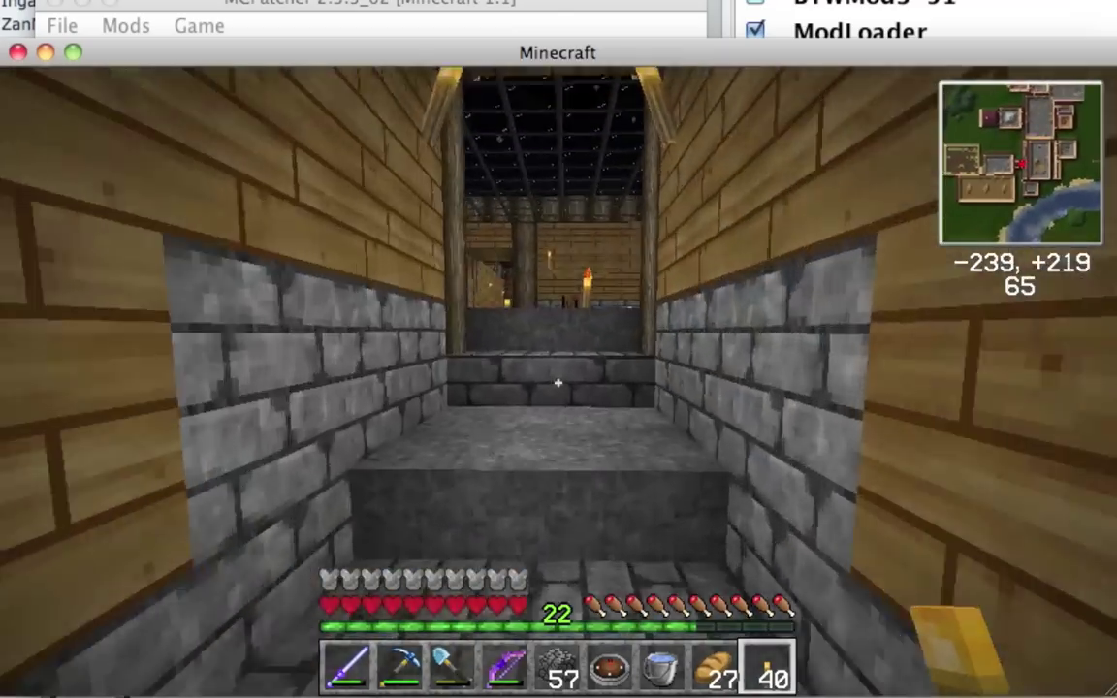
key("w")
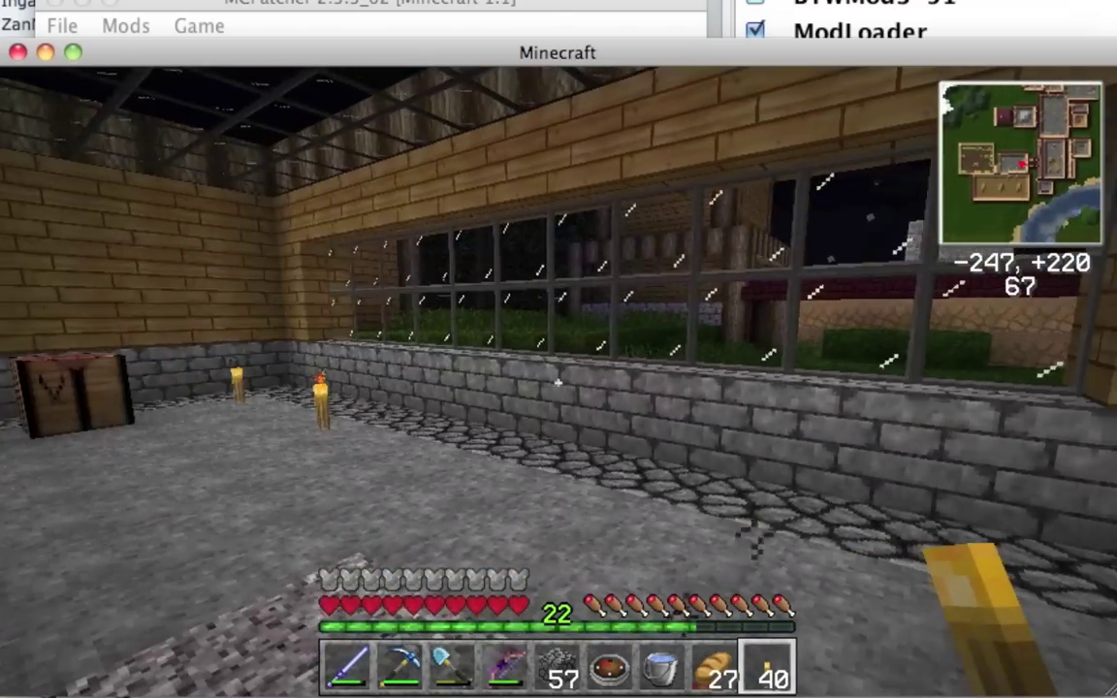